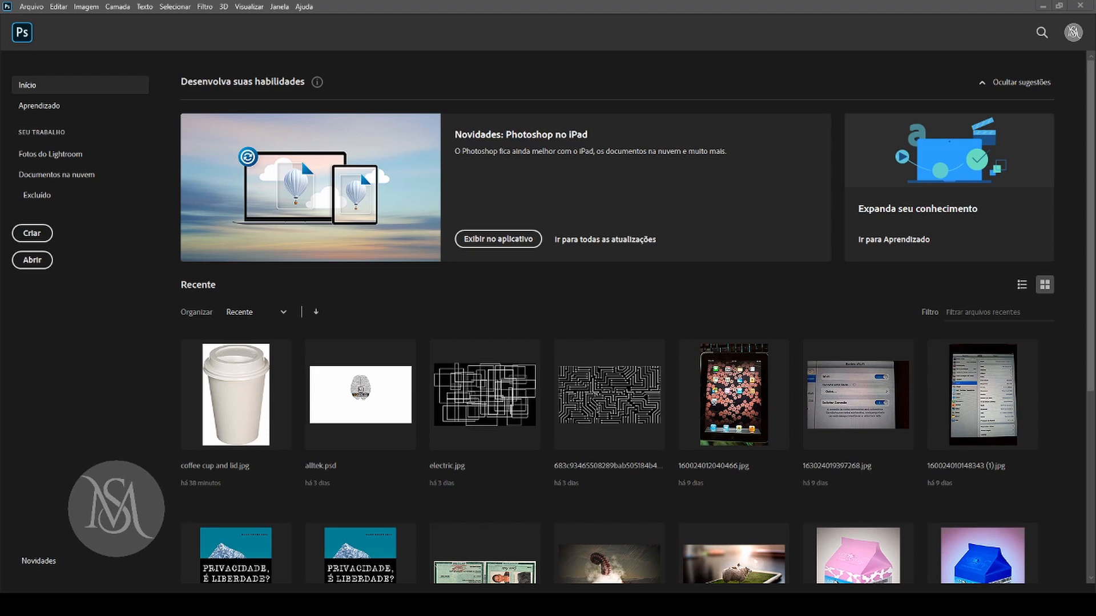
View the Photoshop version and credits information, and close it again.
{"action": "left_click", "coordinate": [305, 7]}
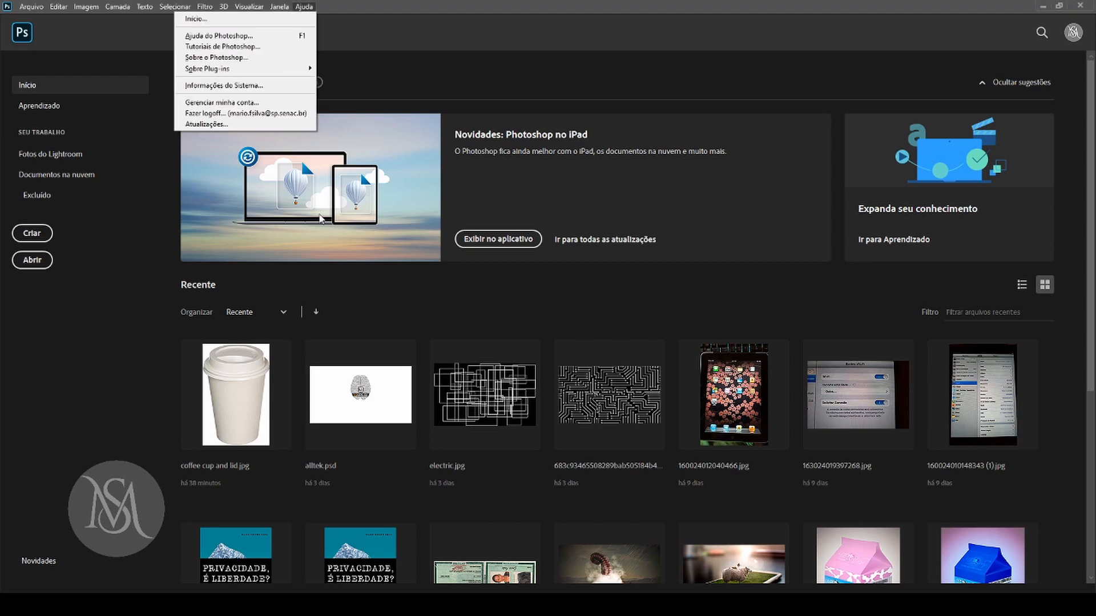
{"action": "left_click", "coordinate": [244, 36]}
{"action": "left_click", "coordinate": [304, 7]}
{"action": "left_click", "coordinate": [250, 59]}
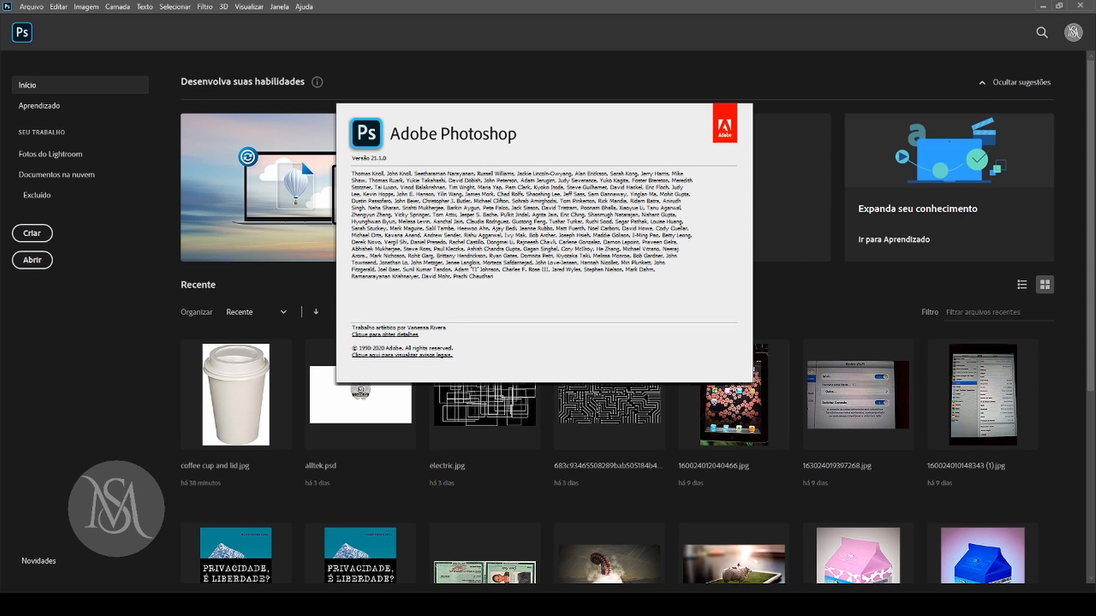
{"action": "key", "text": "Escape"}
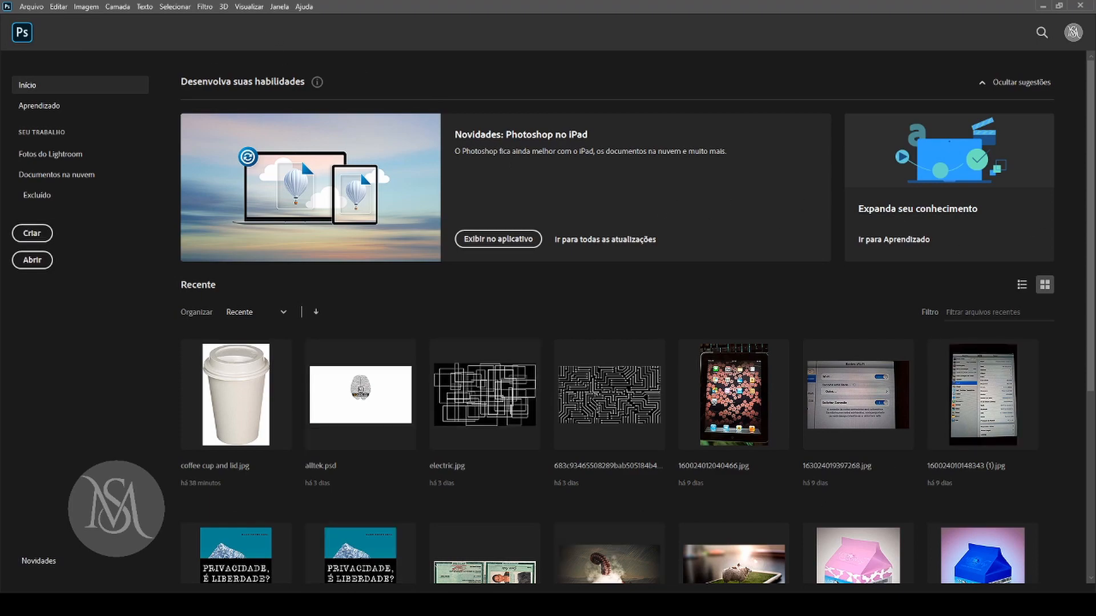
Browse the recent files on the home screen and check the available sorting criteria and order.
{"action": "scroll", "coordinate": [1062, 323], "scroll_direction": "down", "scroll_amount": 4}
{"action": "scroll", "coordinate": [1062, 323], "scroll_direction": "up", "scroll_amount": 4}
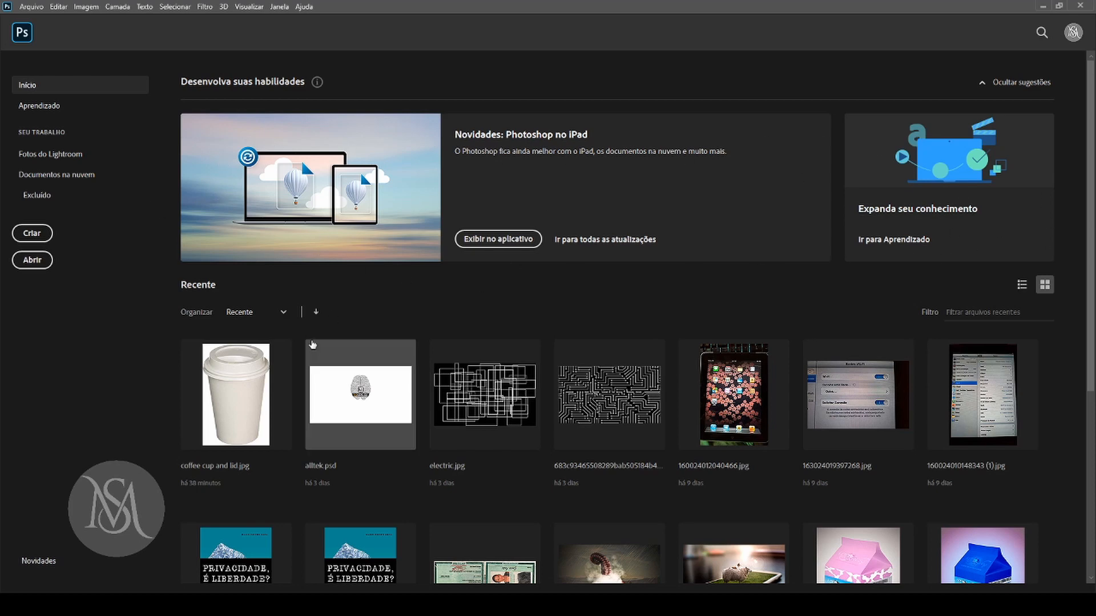
{"action": "left_click", "coordinate": [282, 313]}
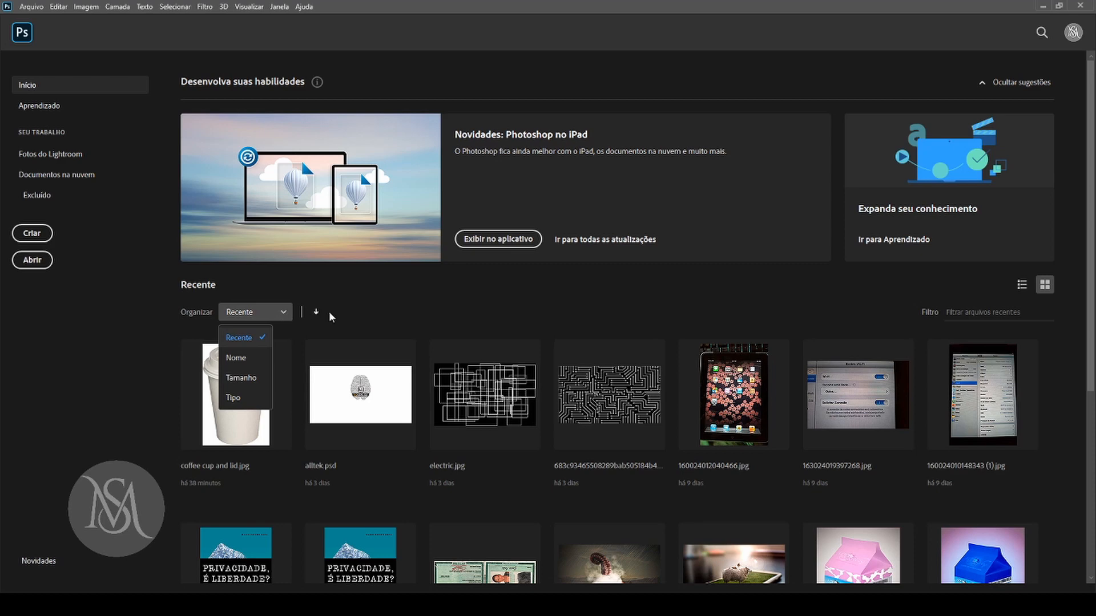
{"action": "left_click", "coordinate": [315, 314]}
{"action": "left_click", "coordinate": [315, 314]}
{"action": "left_click", "coordinate": [315, 315]}
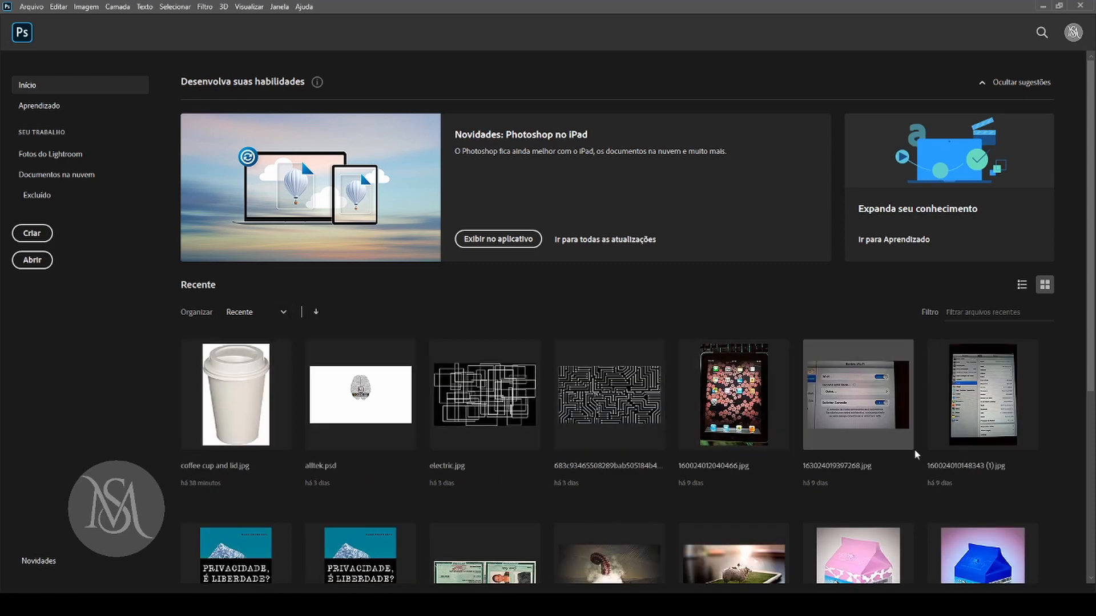
{"action": "scroll", "coordinate": [1083, 341], "scroll_direction": "down", "scroll_amount": 1}
{"action": "scroll", "coordinate": [1083, 341], "scroll_direction": "down", "scroll_amount": 5}
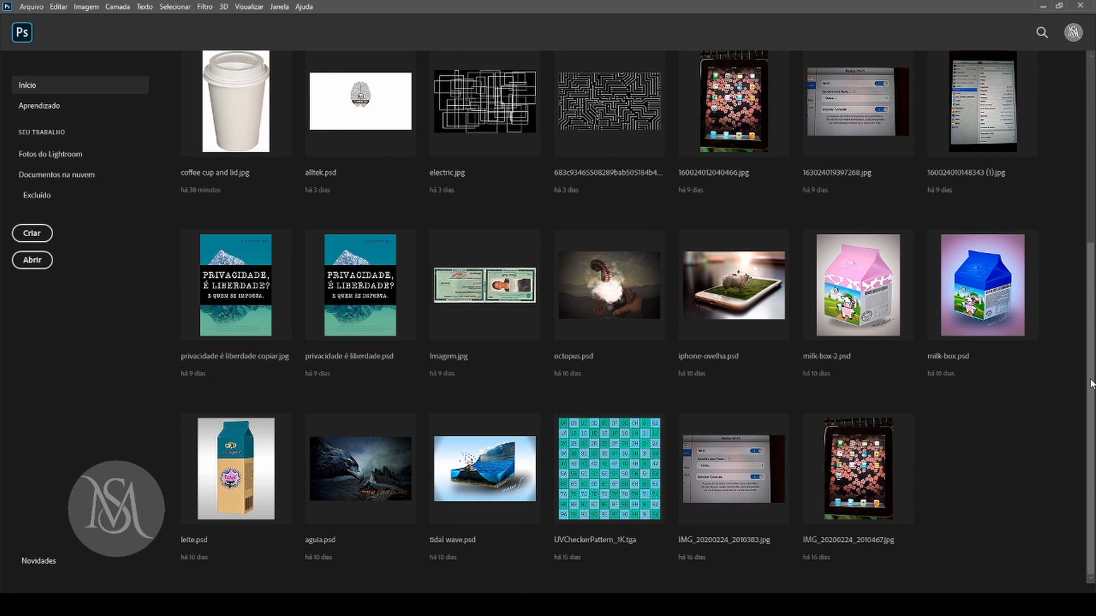
{"action": "scroll", "coordinate": [1091, 391], "scroll_direction": "up", "scroll_amount": 5}
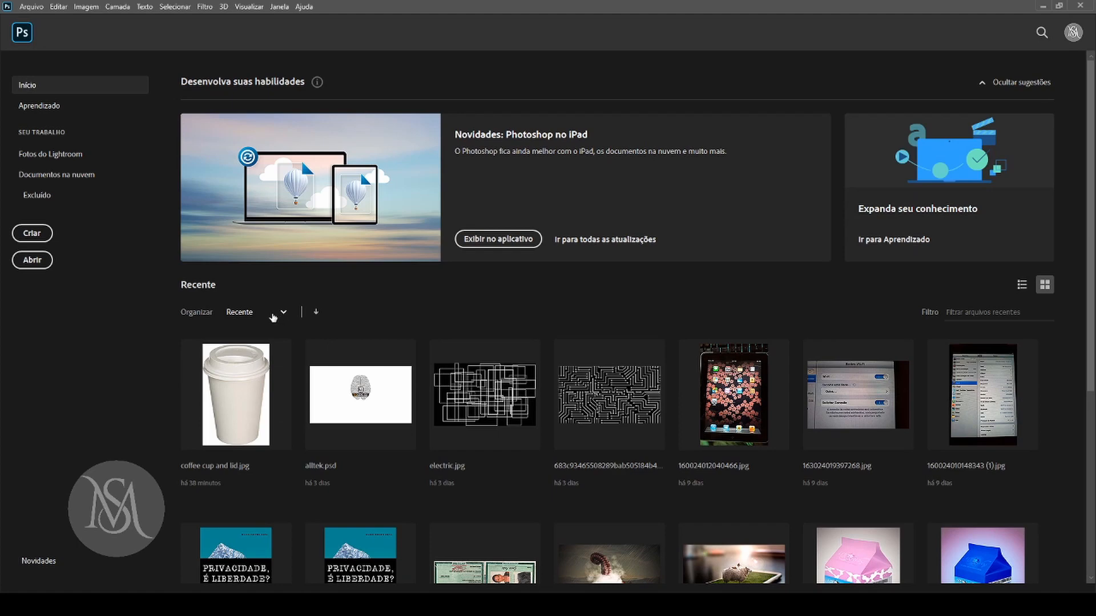
Sort the recent files first by name (Nome) and finally by size (Tamanho).
{"action": "left_click", "coordinate": [283, 313]}
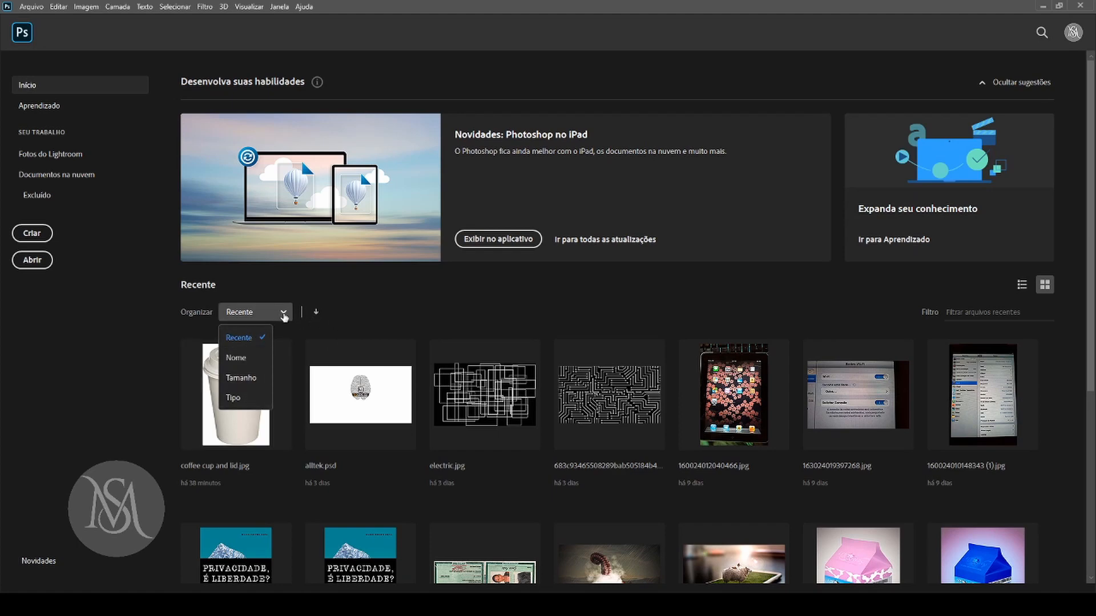
{"action": "left_click", "coordinate": [284, 317]}
{"action": "left_click", "coordinate": [282, 313]}
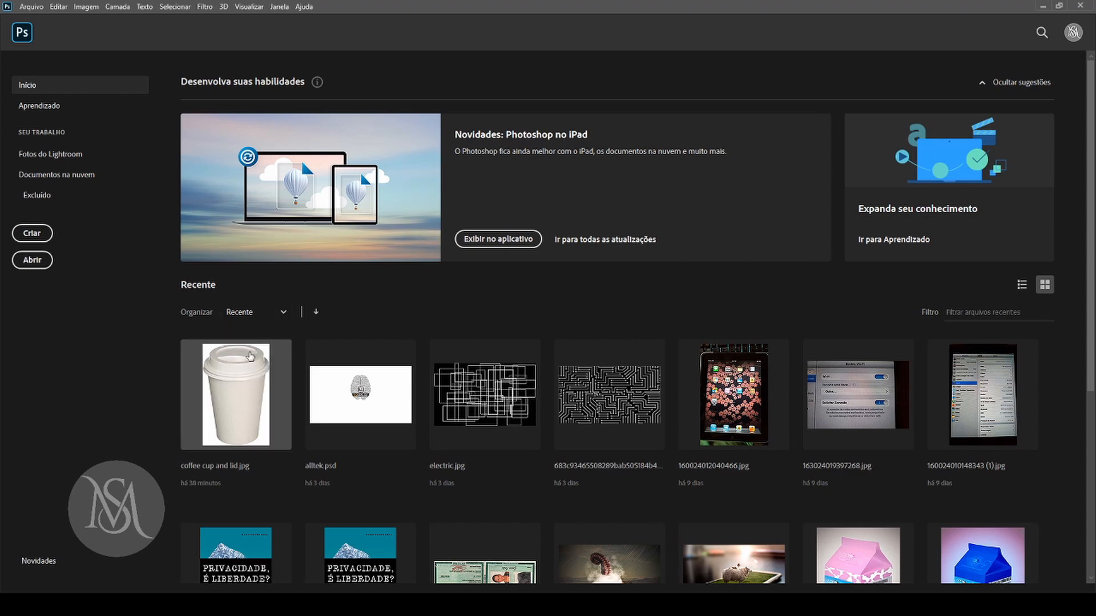
{"action": "left_click", "coordinate": [257, 316]}
{"action": "left_click", "coordinate": [252, 343]}
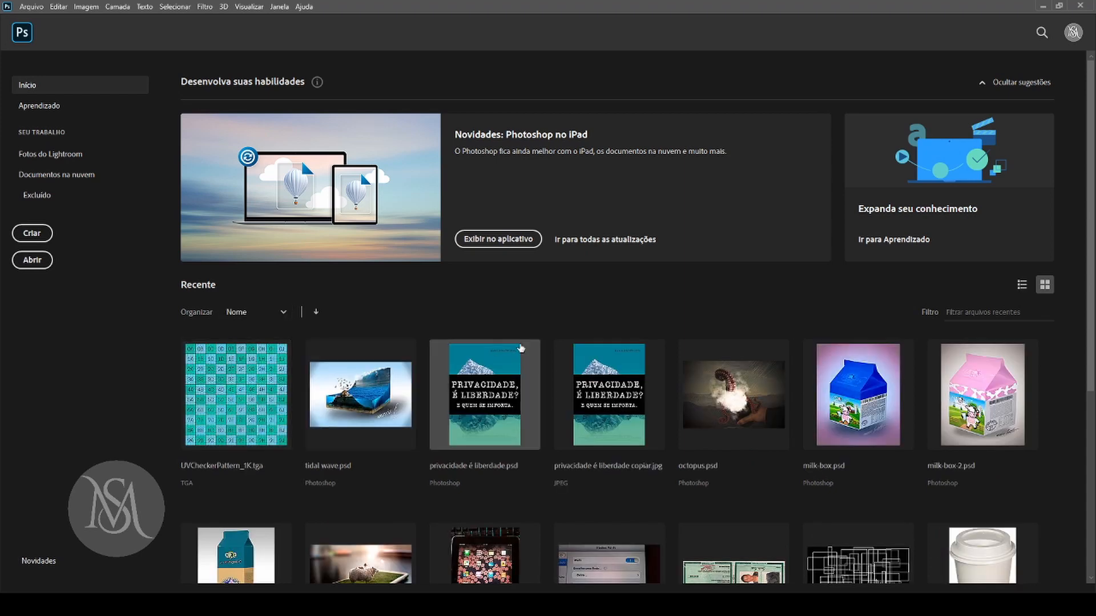
{"action": "left_click", "coordinate": [251, 314]}
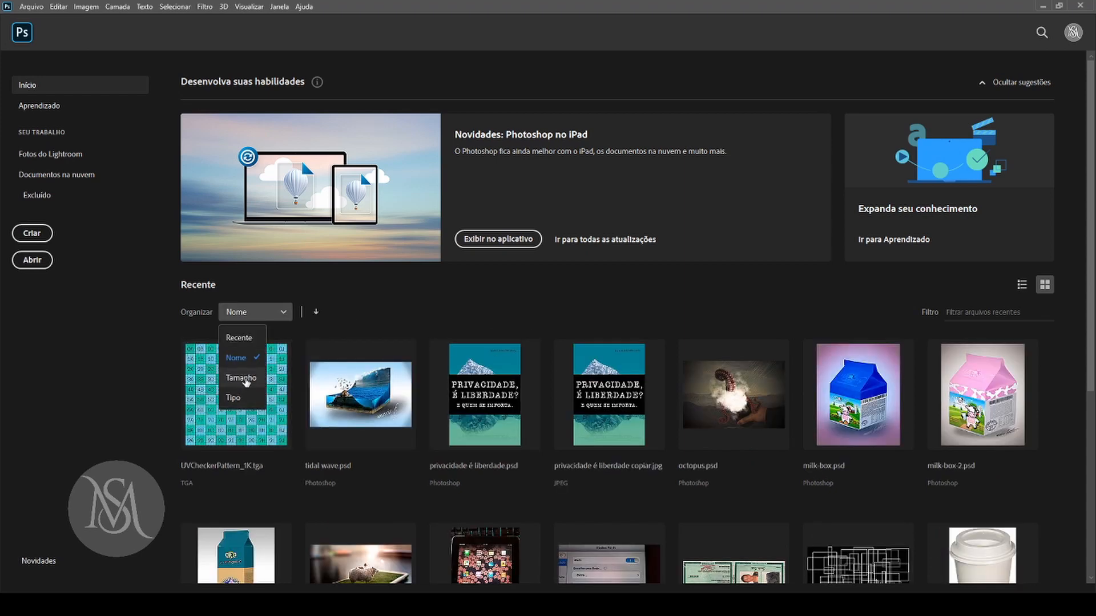
{"action": "left_click", "coordinate": [246, 380]}
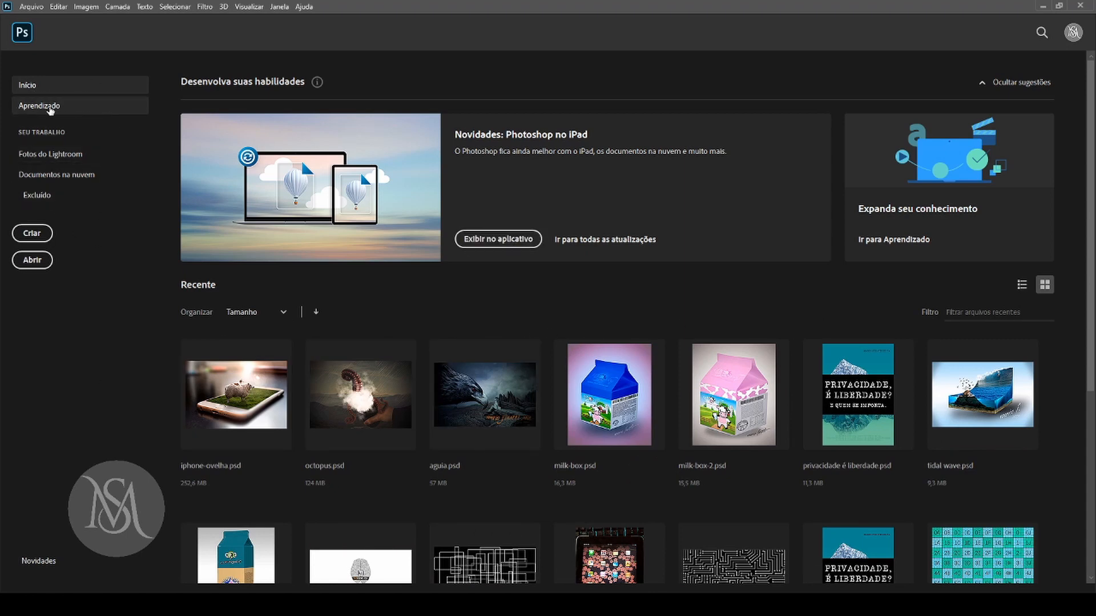
Look through the Aprendizado tutorials, Fotos do Lightroom, Documentos na nuvem and Excluído pages of the home screen.
{"action": "left_click", "coordinate": [68, 117]}
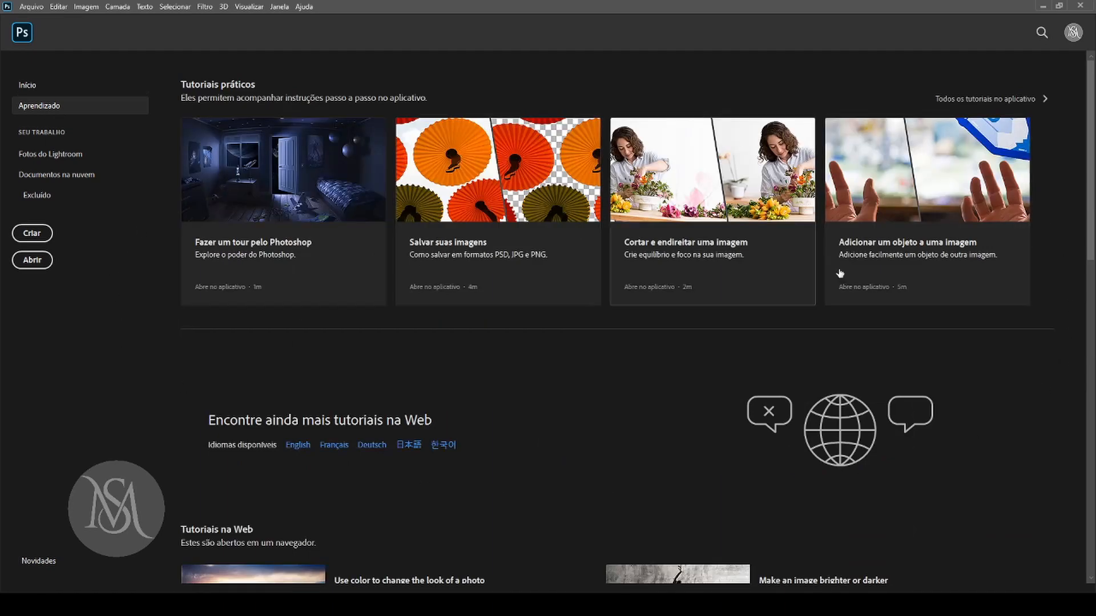
{"action": "left_click_drag", "start_coordinate": [1090, 176], "coordinate": [1074, 134]}
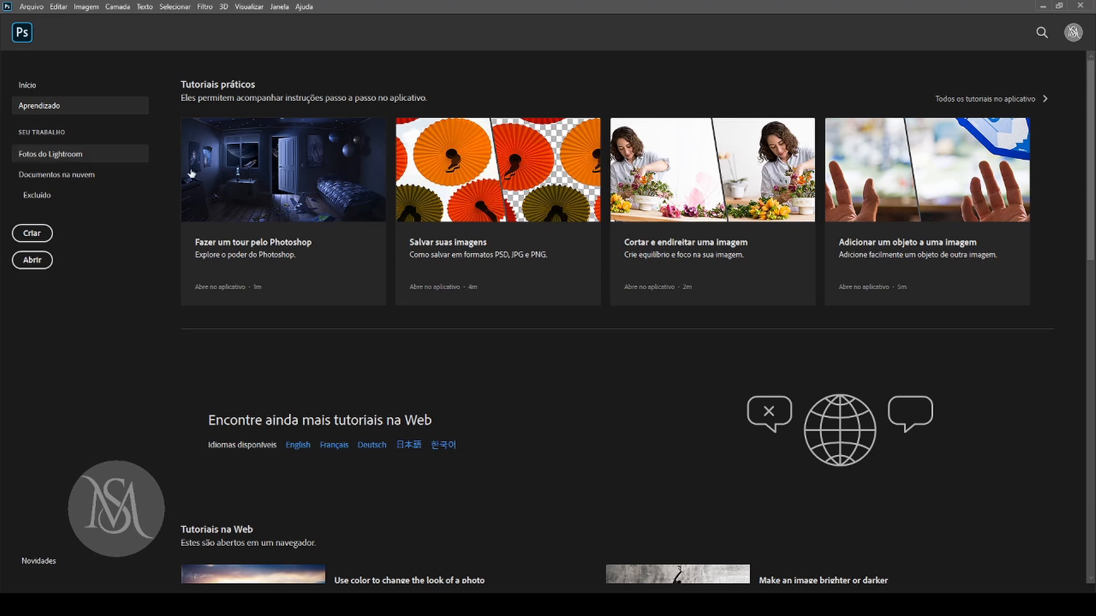
{"action": "left_click", "coordinate": [133, 153]}
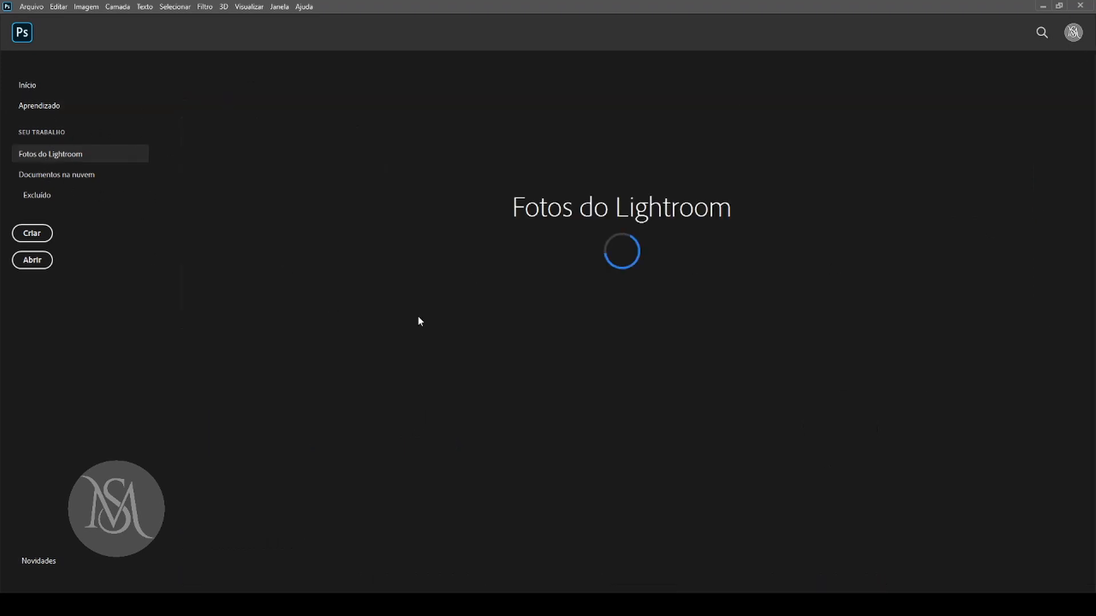
{"action": "left_click", "coordinate": [90, 181]}
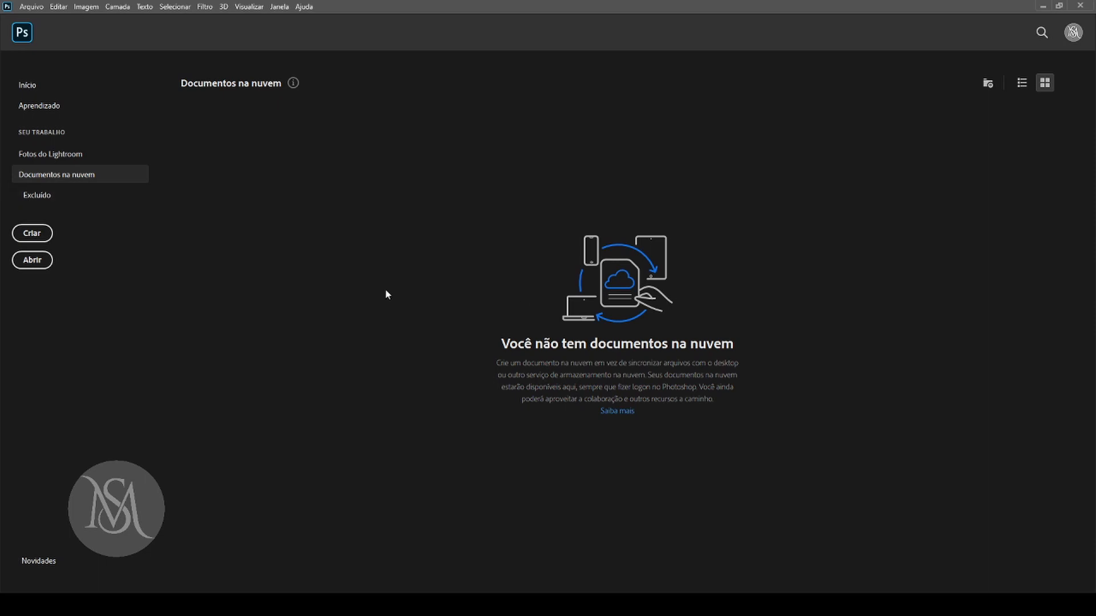
{"action": "left_click", "coordinate": [66, 198]}
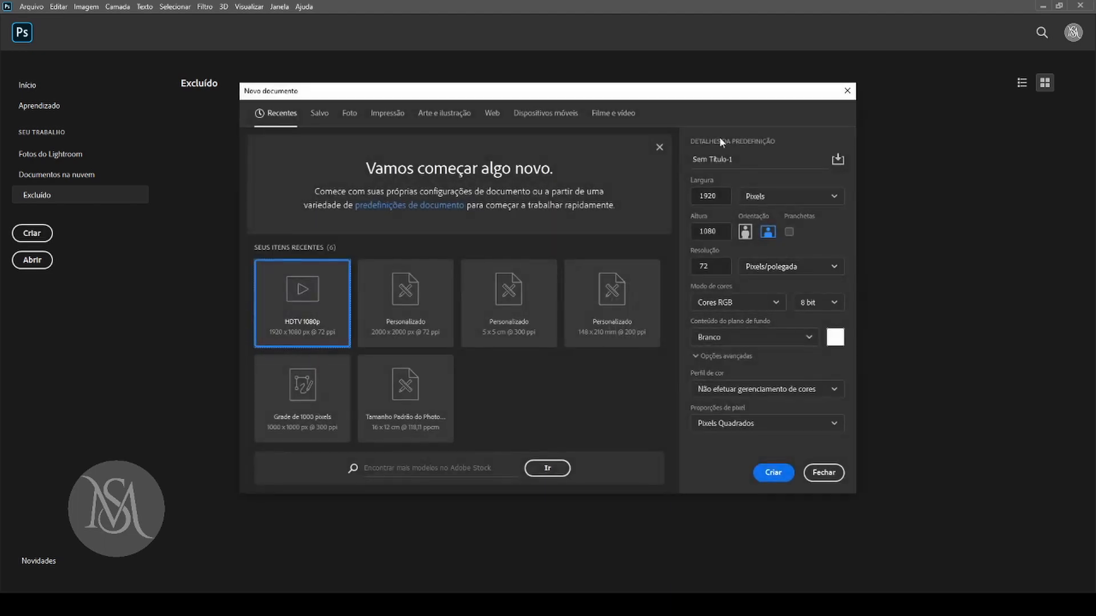
Review the new-document presets for Salvo, Foto, Impressão, Arte e ilustração, Web, Dispositivos móveis and Filme e vídeo.
{"action": "left_click_drag", "start_coordinate": [656, 95], "coordinate": [685, 78]}
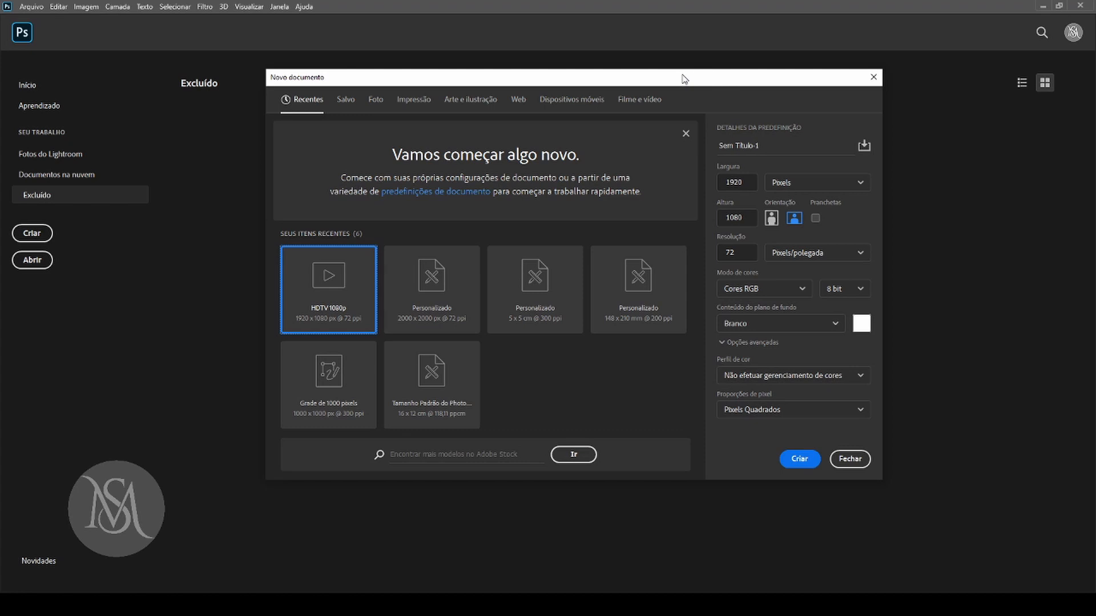
{"action": "left_click", "coordinate": [349, 101]}
{"action": "left_click", "coordinate": [378, 102]}
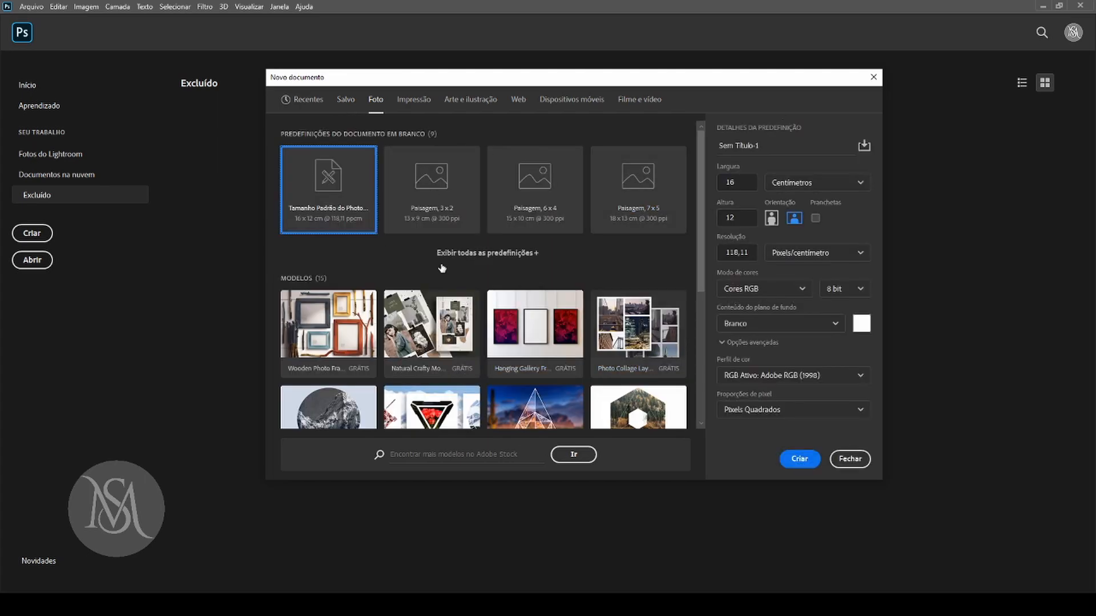
{"action": "left_click", "coordinate": [407, 103]}
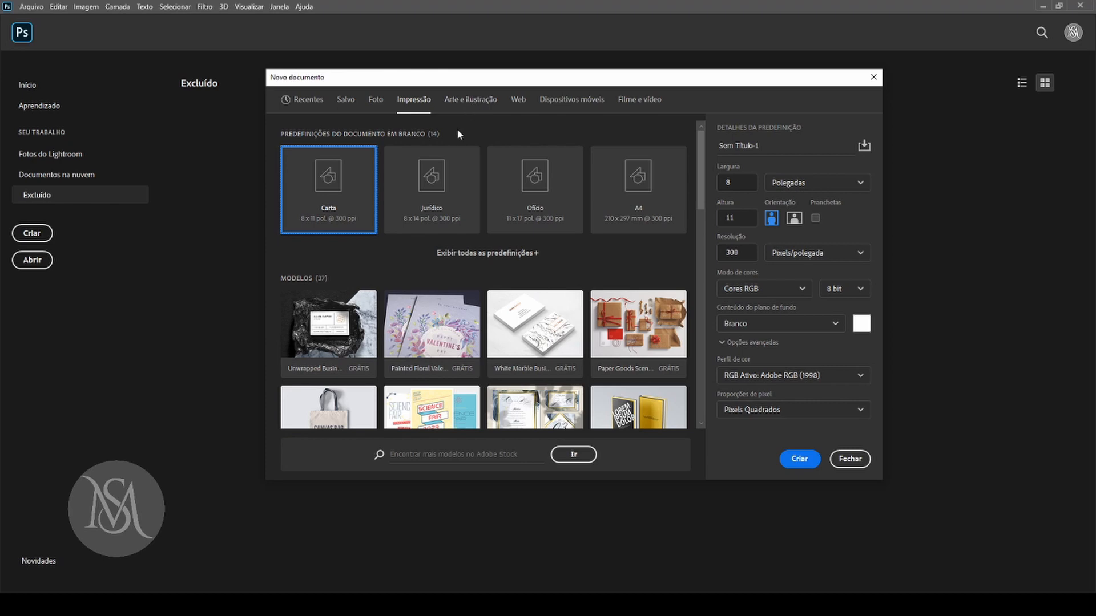
{"action": "left_click", "coordinate": [478, 105]}
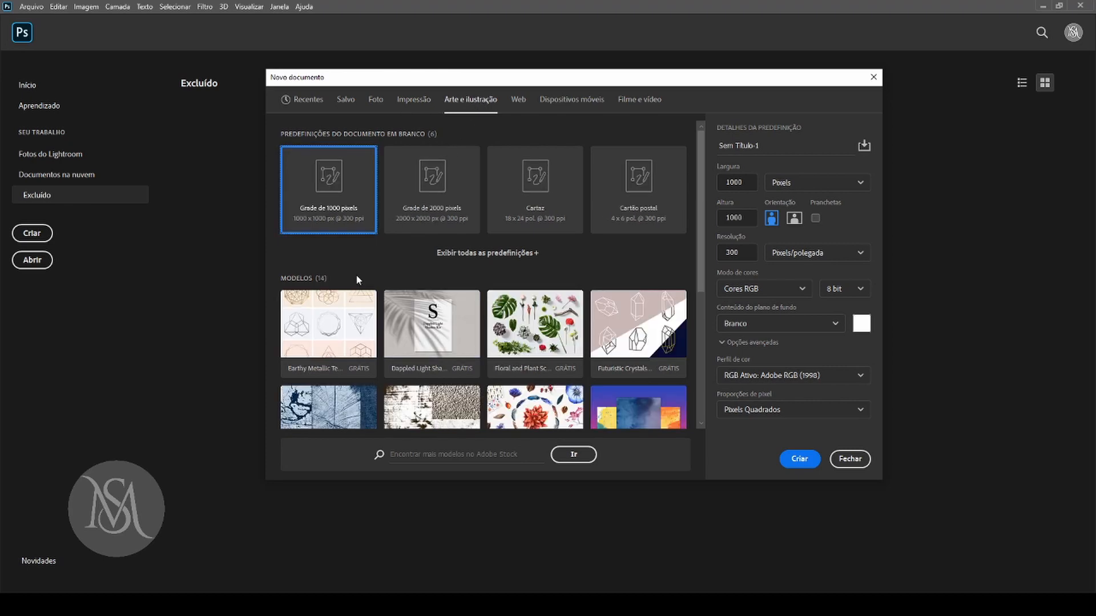
{"action": "left_click", "coordinate": [519, 100]}
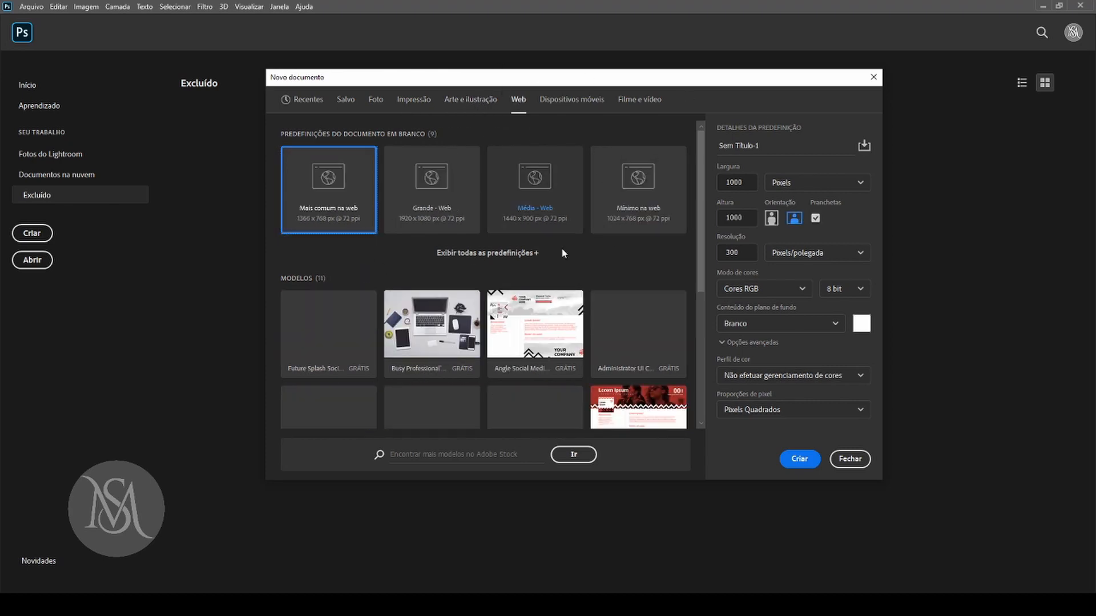
{"action": "left_click", "coordinate": [577, 103]}
{"action": "left_click", "coordinate": [630, 103]}
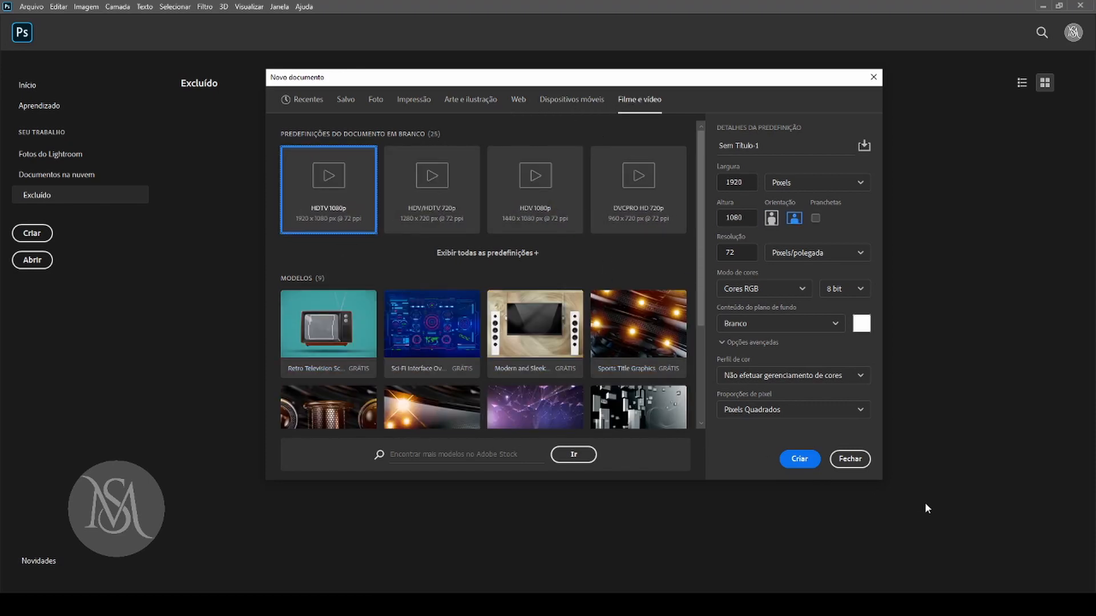
Enlarge and reposition the new-document dialog, and switch to the Arte e ilustração presets with Grade de 1000 pixels selected.
{"action": "left_click_drag", "start_coordinate": [881, 479], "coordinate": [929, 544]}
{"action": "left_click_drag", "start_coordinate": [664, 84], "coordinate": [668, 49]}
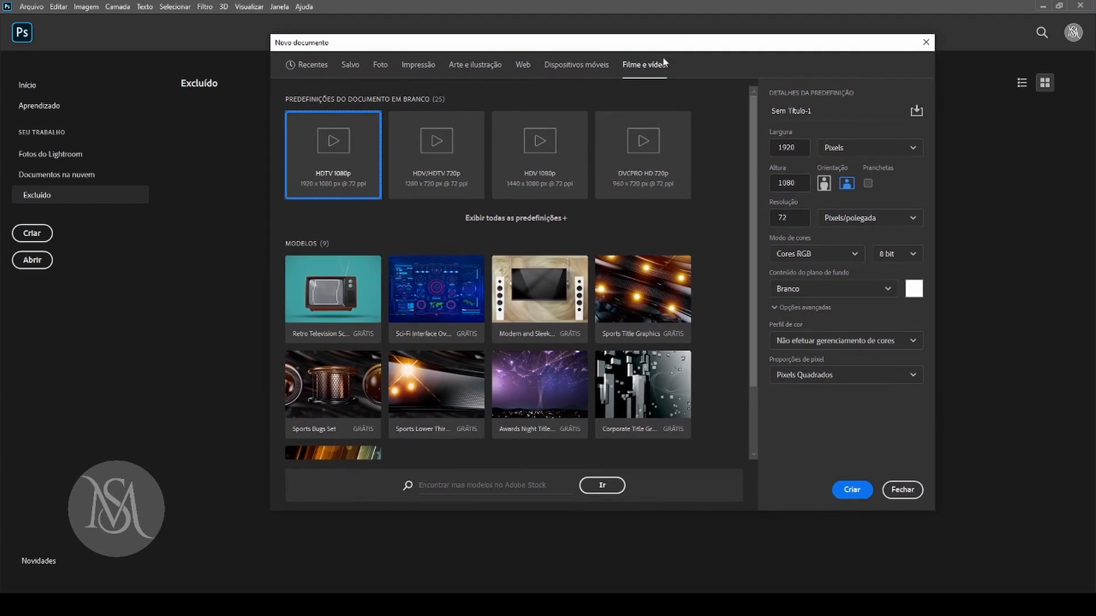
{"action": "left_click", "coordinate": [474, 64]}
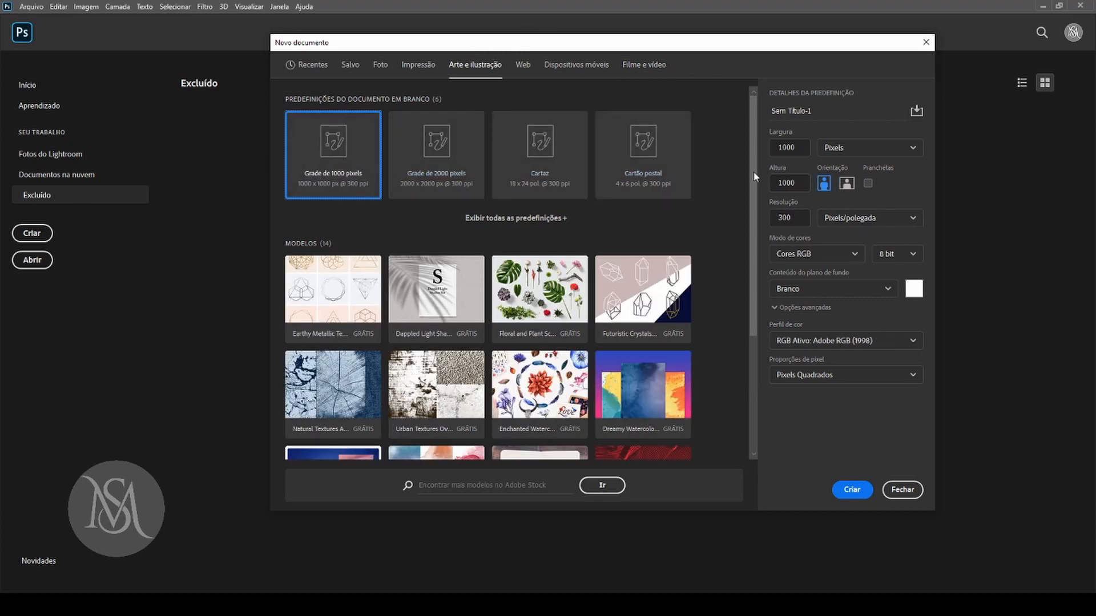
{"action": "left_click_drag", "start_coordinate": [752, 173], "coordinate": [725, 344]}
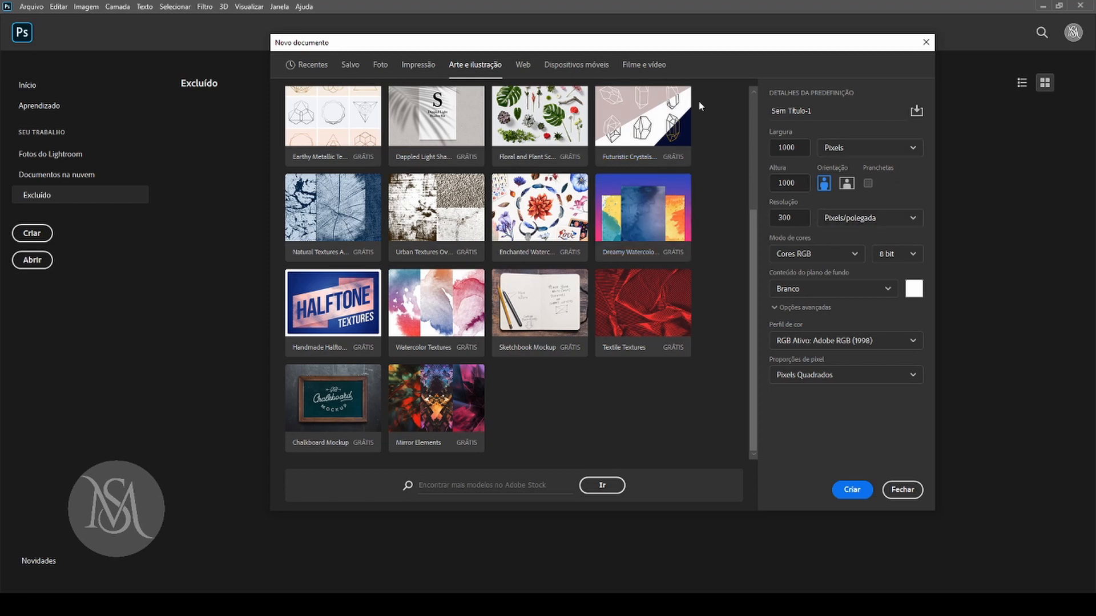
Check the document name and the width units, keep Pixels, and set the resolution to 72 pixels per inch.
{"action": "left_click_drag", "start_coordinate": [817, 111], "coordinate": [748, 112]}
{"action": "left_click", "coordinate": [882, 148]}
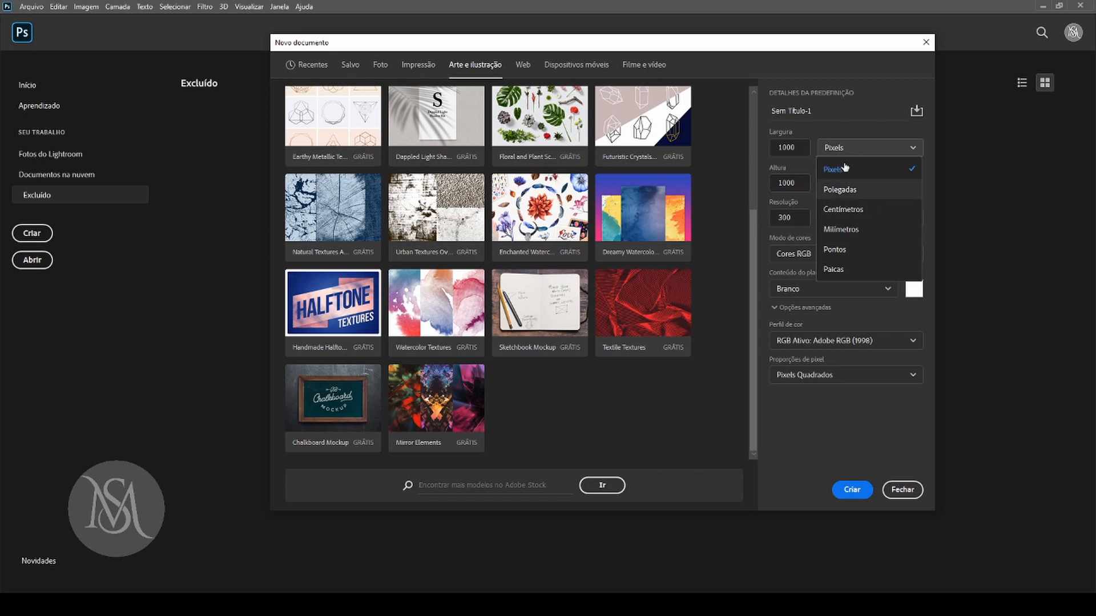
{"action": "left_click", "coordinate": [807, 164]}
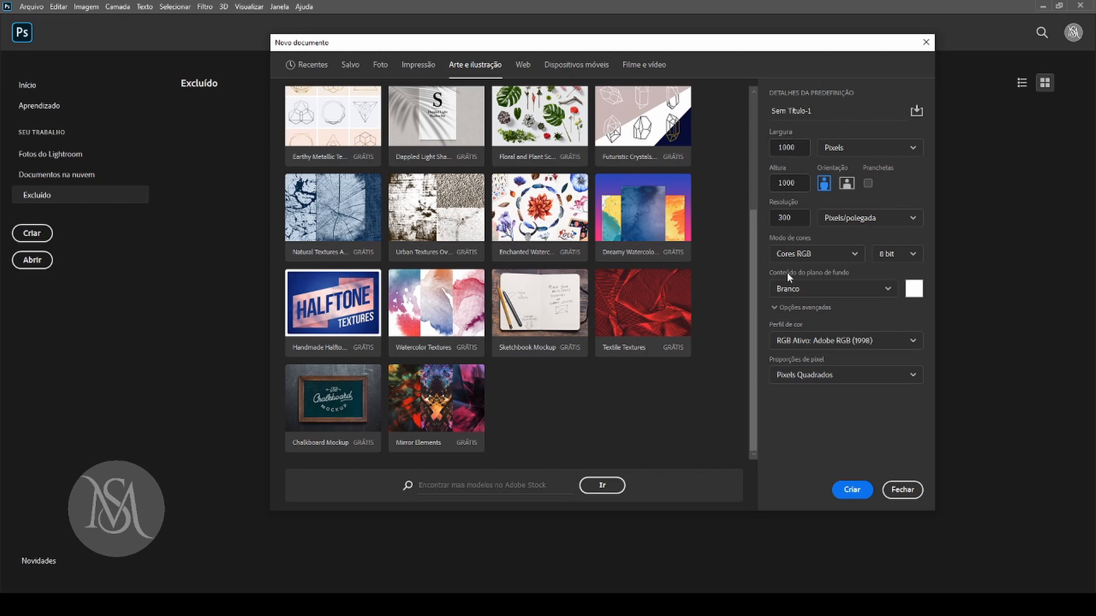
{"action": "double_click", "coordinate": [794, 220]}
{"action": "type", "text": "72"}
Keep the colour mode at Cores RGB and the pixel aspect ratio at Pixels Quadrados, and create the document.
{"action": "left_click", "coordinate": [853, 256]}
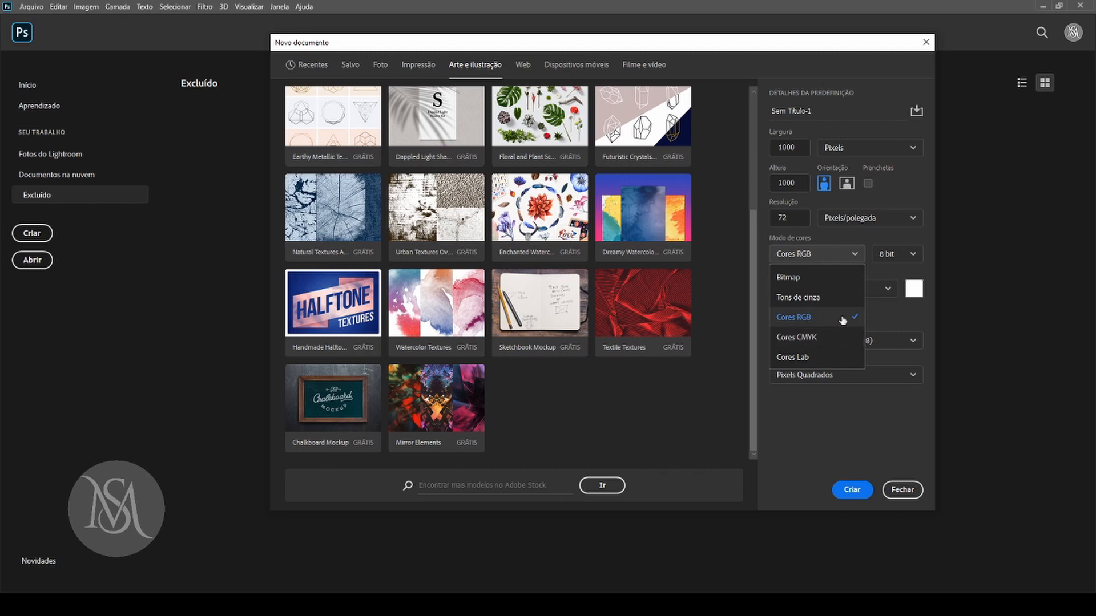
{"action": "left_click", "coordinate": [861, 407]}
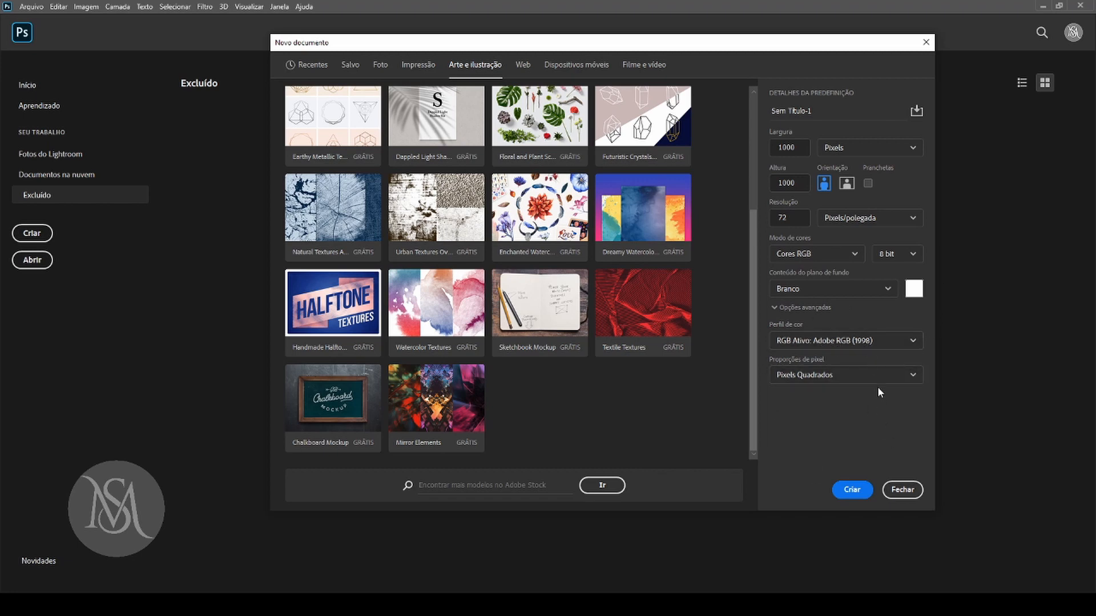
{"action": "left_click", "coordinate": [838, 378]}
{"action": "left_click", "coordinate": [839, 399]}
{"action": "left_click", "coordinate": [837, 378]}
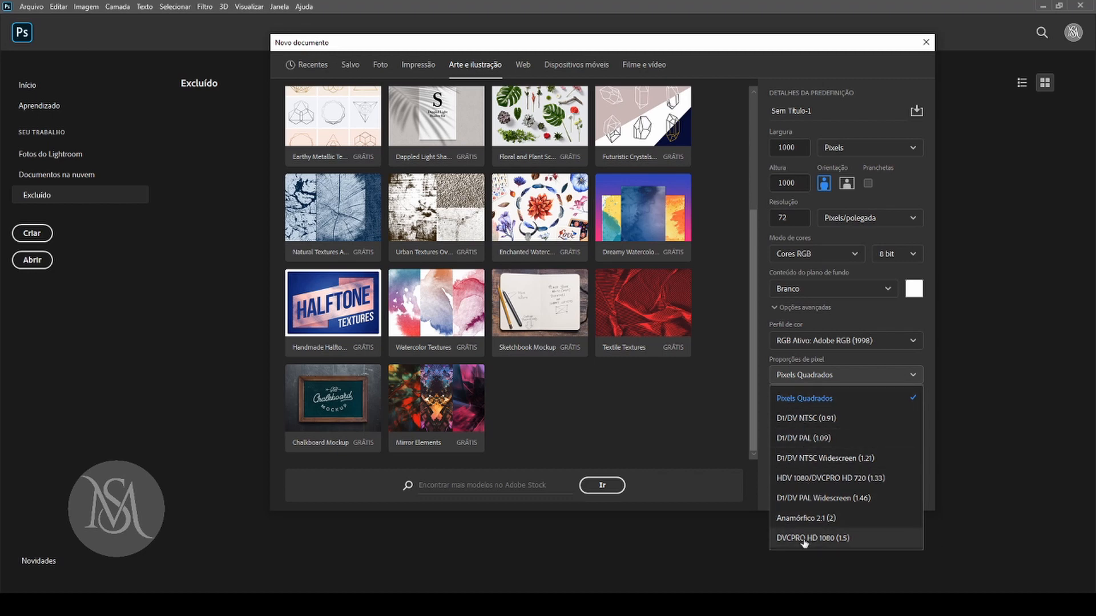
{"action": "left_click", "coordinate": [808, 398]}
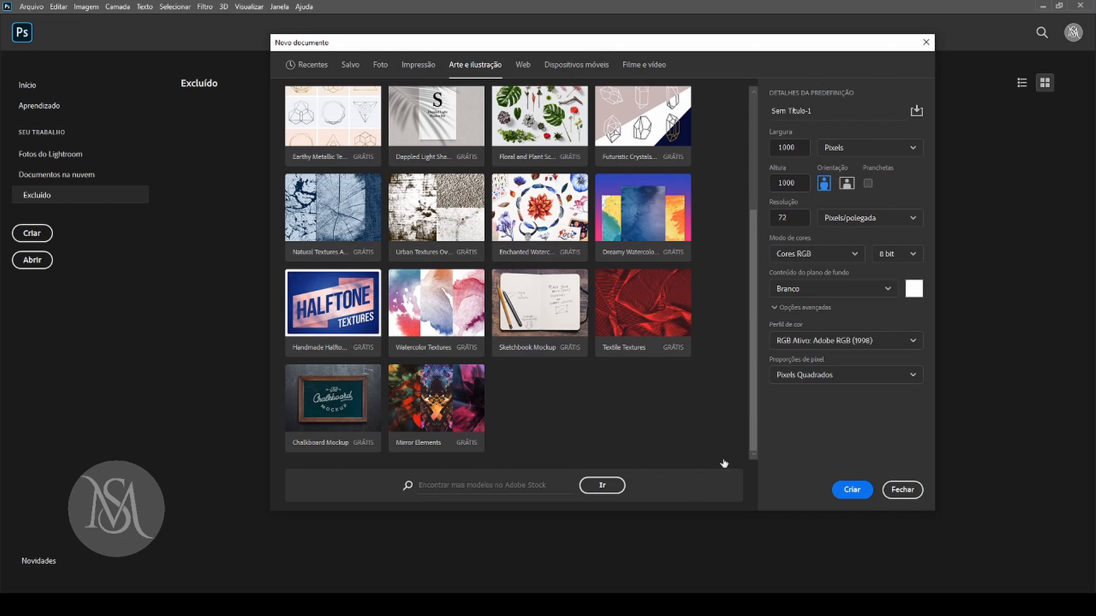
{"action": "left_click", "coordinate": [850, 490]}
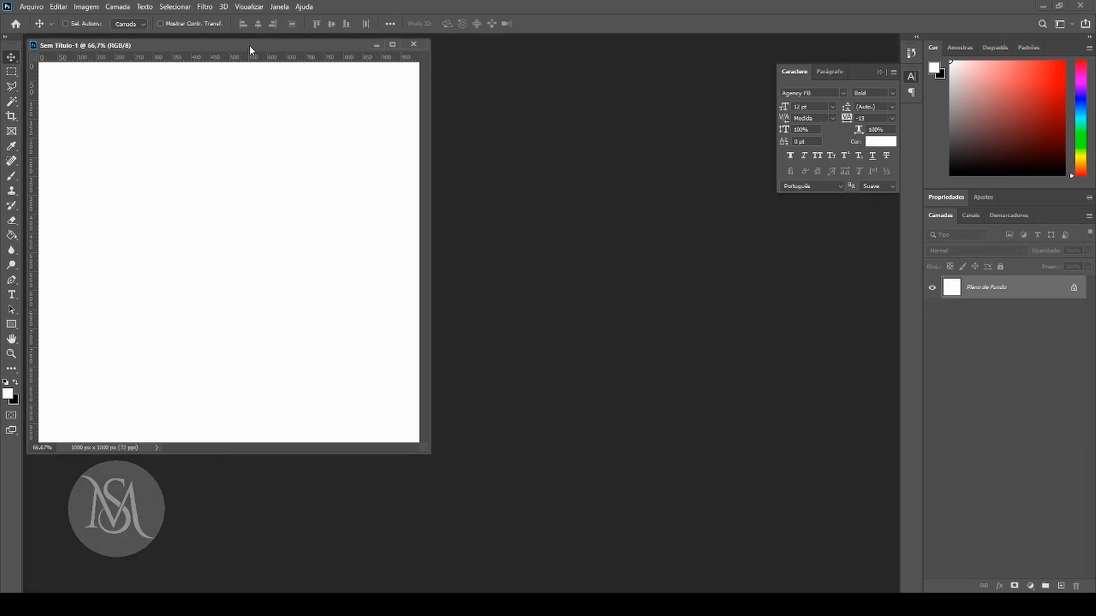
Move the floating document window to the middle of the workspace and collapse the Caractere panel.
{"action": "left_click_drag", "start_coordinate": [249, 46], "coordinate": [567, 81]}
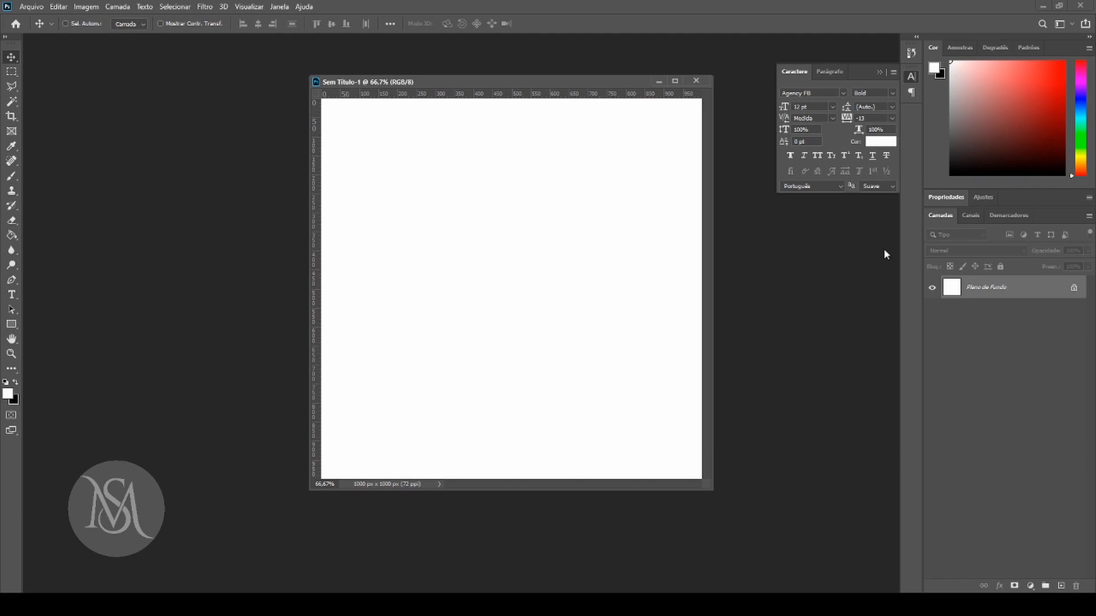
{"action": "left_click", "coordinate": [912, 77]}
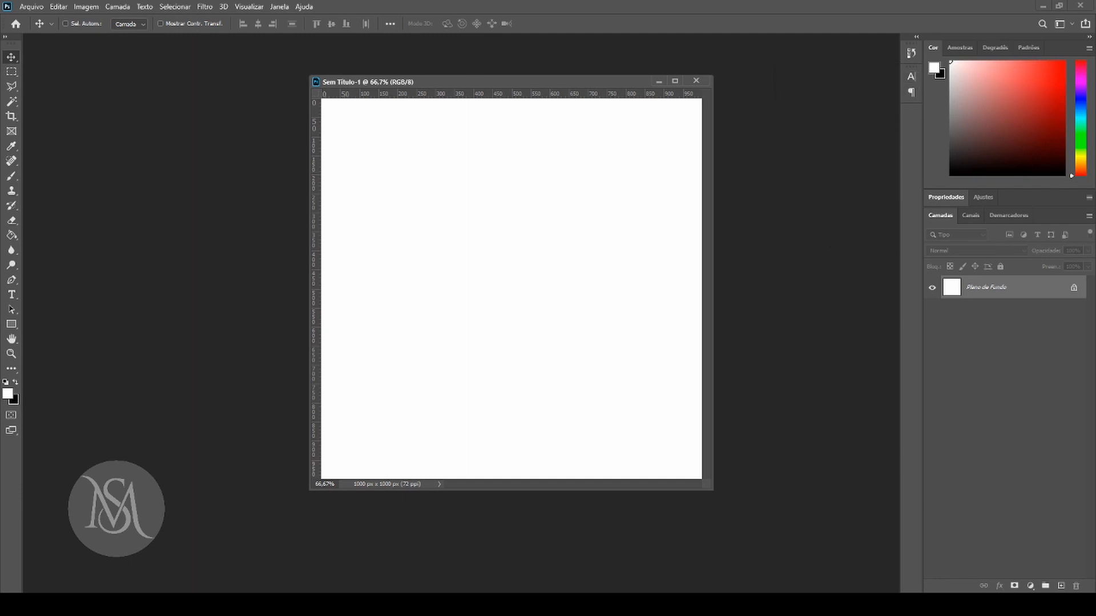
Reset the Essenciais workspace to its default layout and reposition the document window clear of the panels.
{"action": "left_click", "coordinate": [1071, 24]}
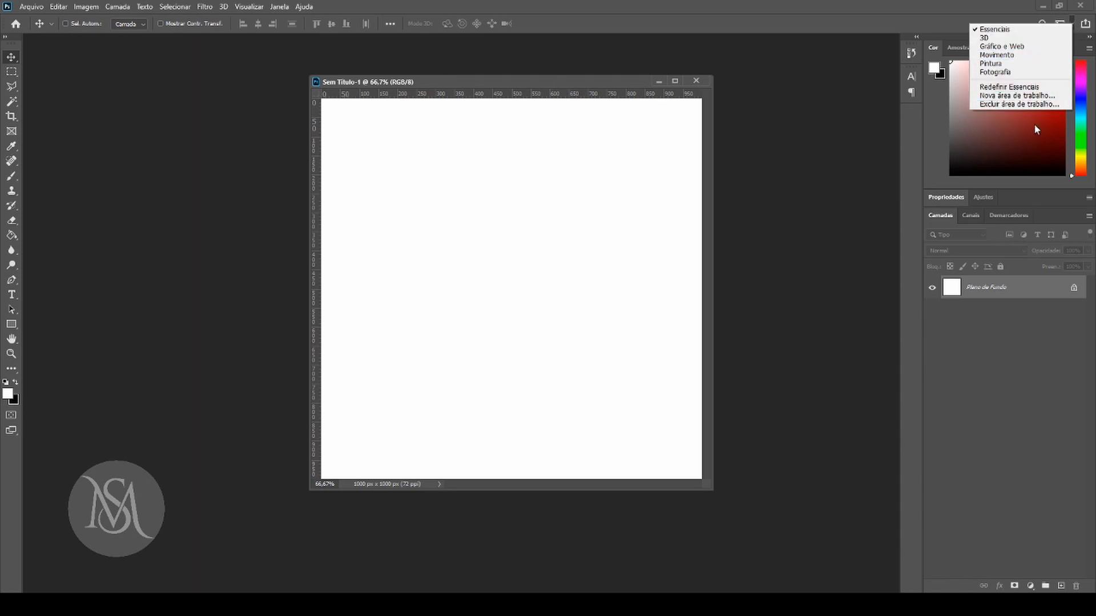
{"action": "left_click", "coordinate": [788, 303]}
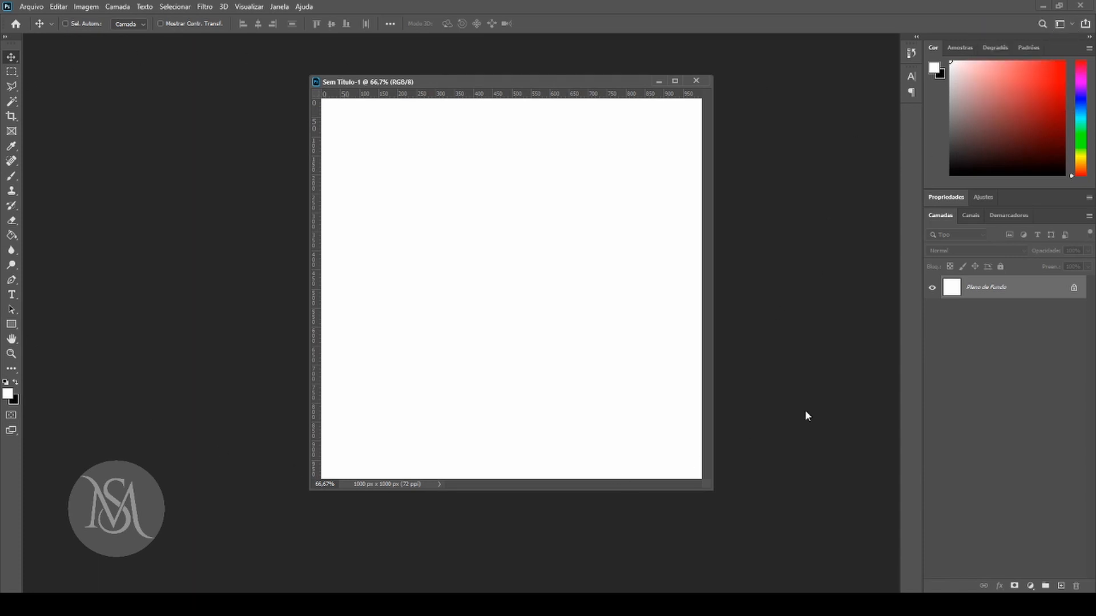
{"action": "mouse_move", "coordinate": [537, 81]}
{"action": "left_mouse_down"}
{"action": "mouse_move", "coordinate": [476, 59]}
{"action": "mouse_move", "coordinate": [523, 77]}
{"action": "left_mouse_up"}
{"action": "left_click", "coordinate": [1068, 25]}
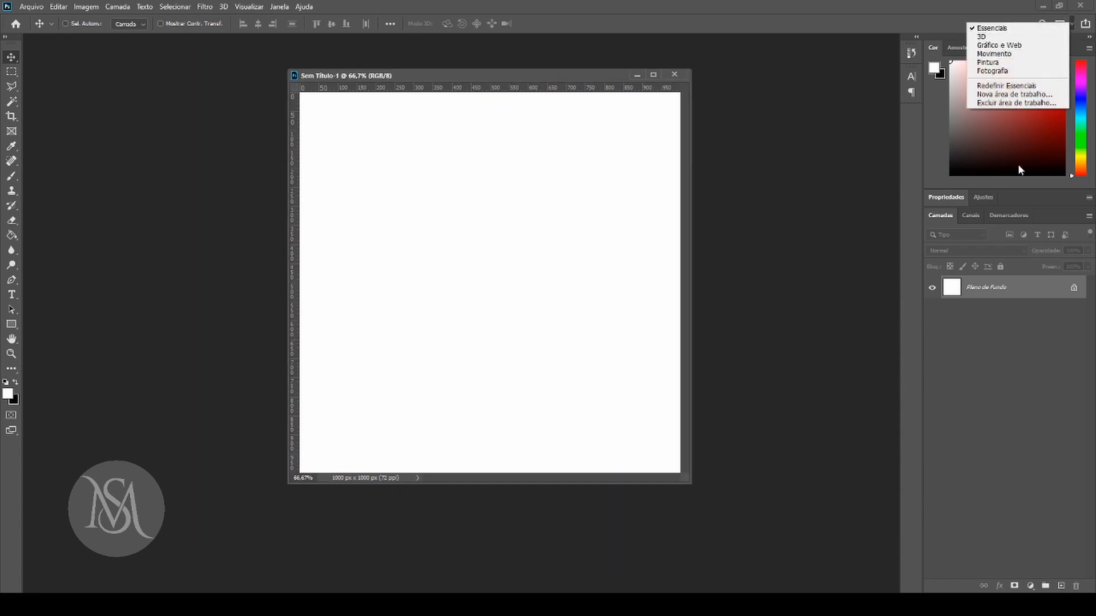
{"action": "left_click", "coordinate": [1005, 86]}
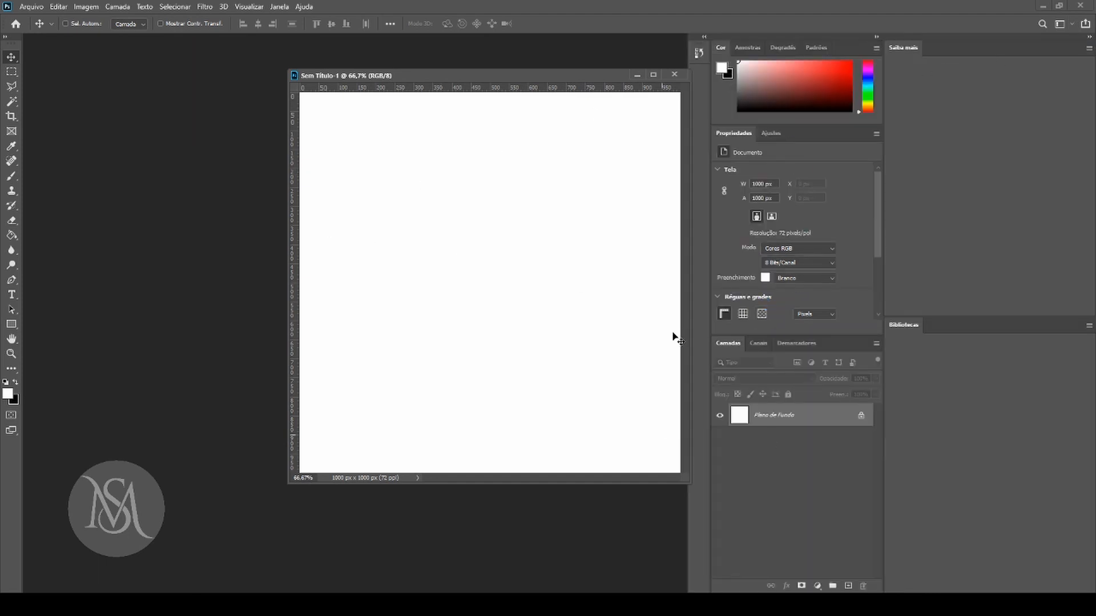
{"action": "left_click_drag", "start_coordinate": [538, 78], "coordinate": [486, 73]}
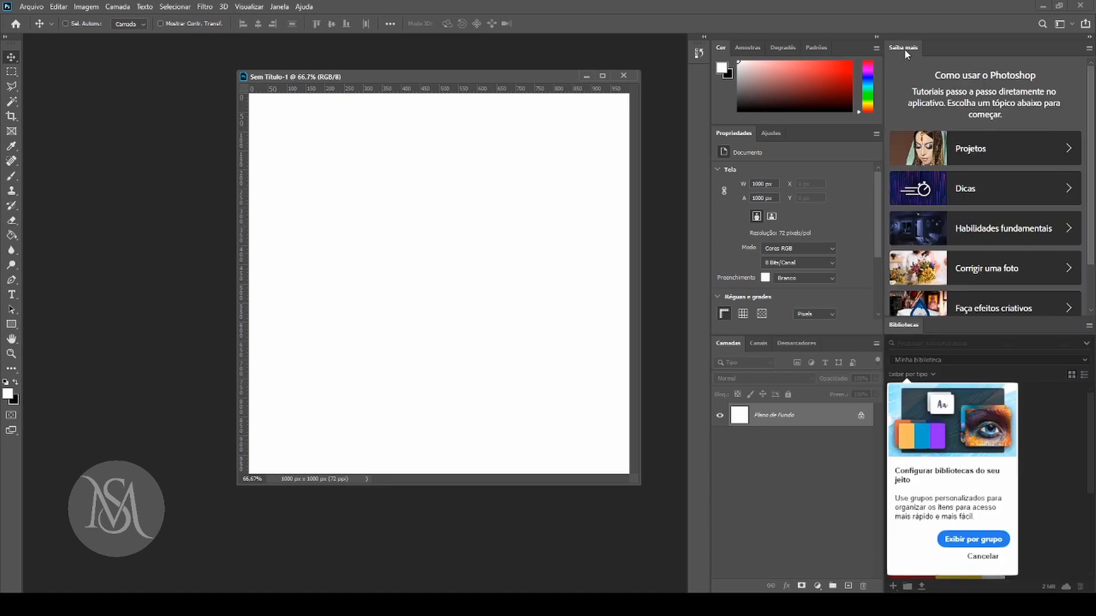
Collapse the Saiba mais panel and dismiss the tip about organising libraries by group.
{"action": "left_click", "coordinate": [906, 49]}
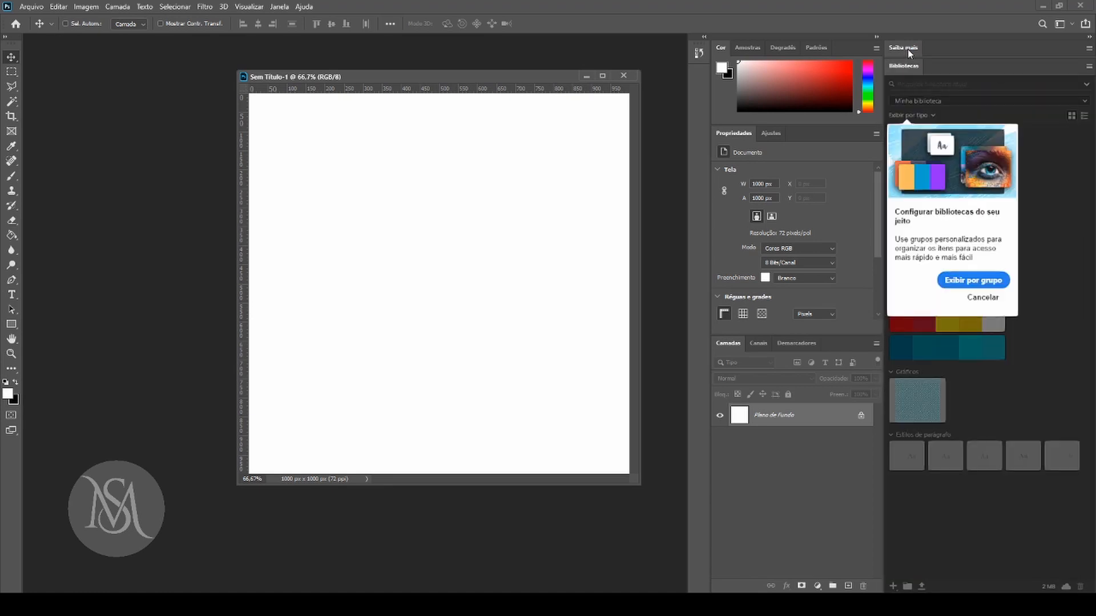
{"action": "left_click", "coordinate": [984, 297]}
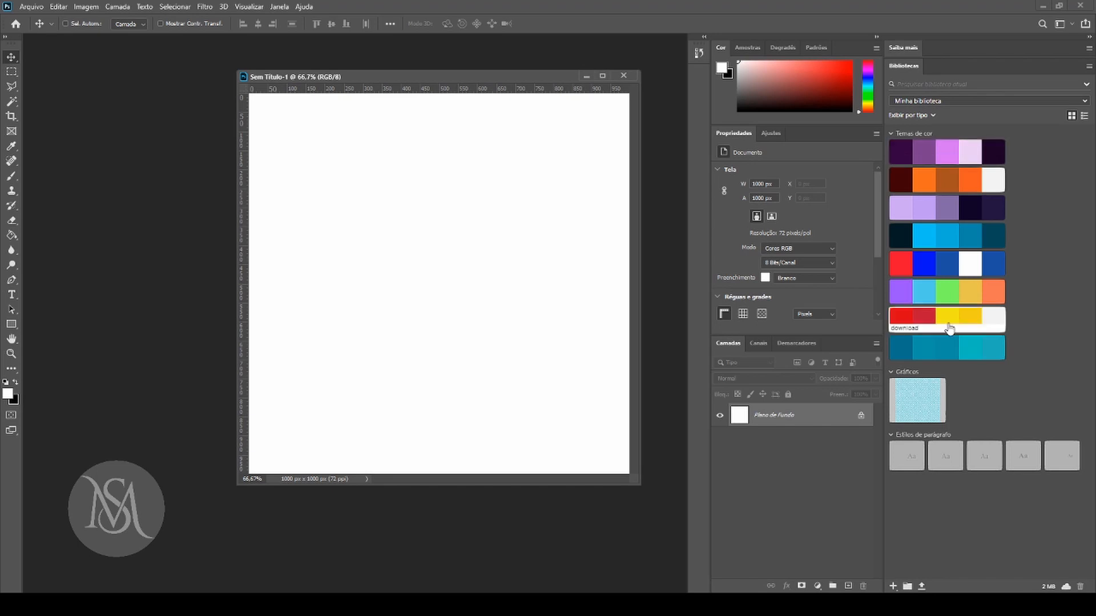
Switch to the Adobe Color site in the browser and view the signed-in account and Minha biblioteca under Meus temas.
{"action": "key", "text": "alt+Tab"}
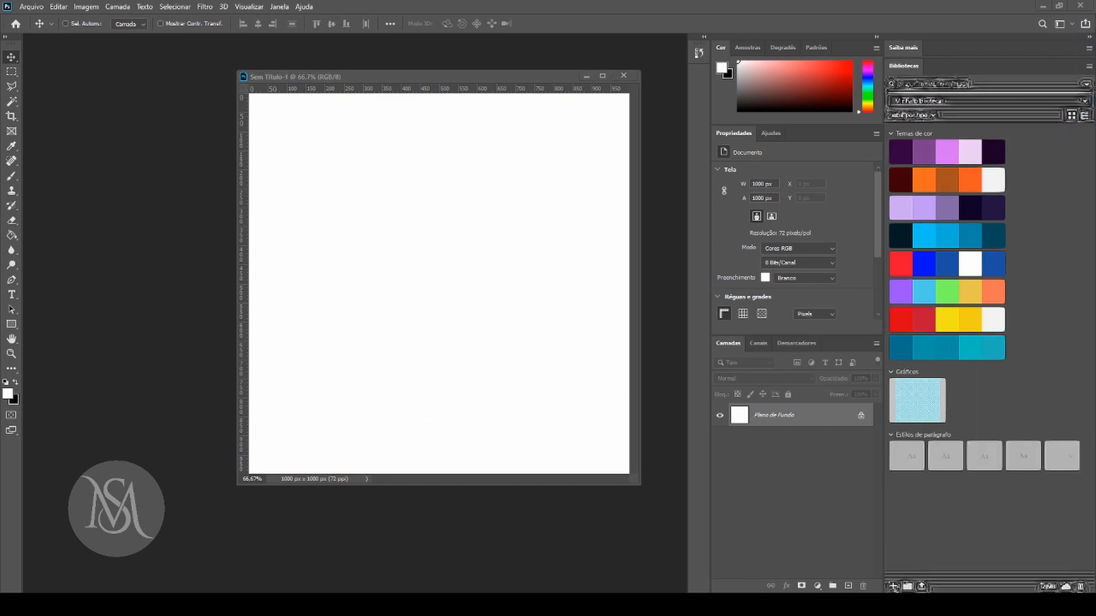
{"action": "left_click_drag", "start_coordinate": [1095, 63], "coordinate": [592, 38]}
{"action": "left_click", "coordinate": [860, 33]}
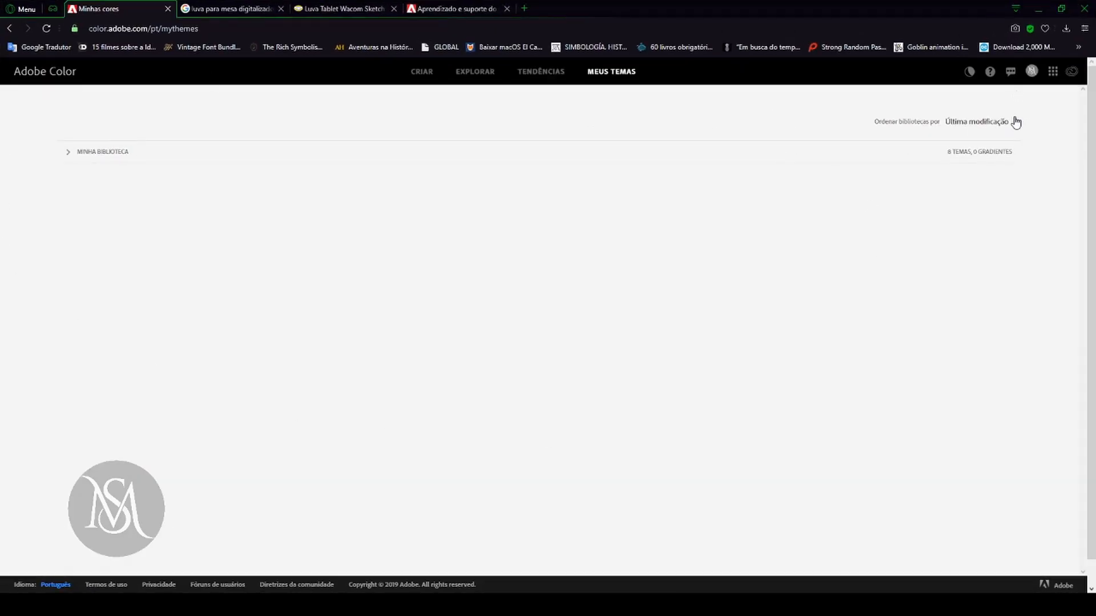
{"action": "left_click", "coordinate": [1031, 71]}
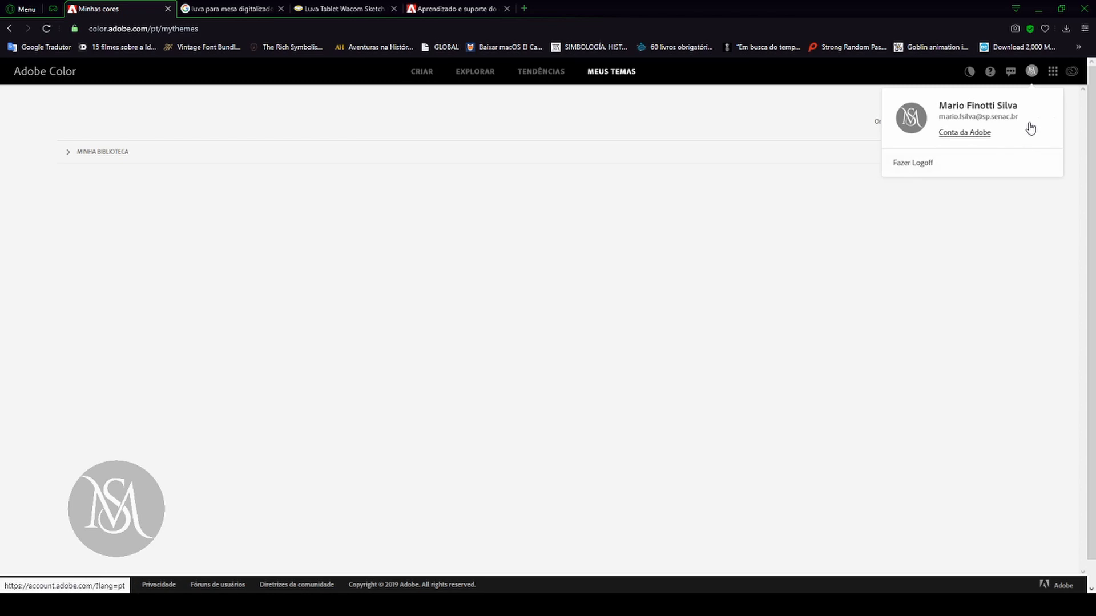
{"action": "left_click", "coordinate": [761, 268]}
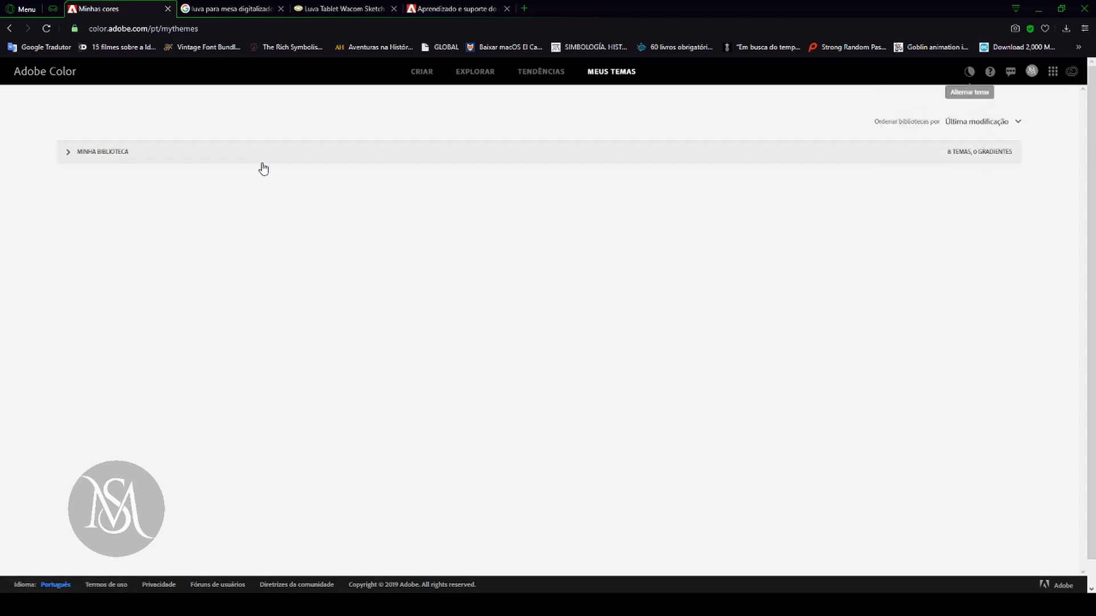
{"action": "left_click_drag", "start_coordinate": [88, 154], "coordinate": [84, 155]}
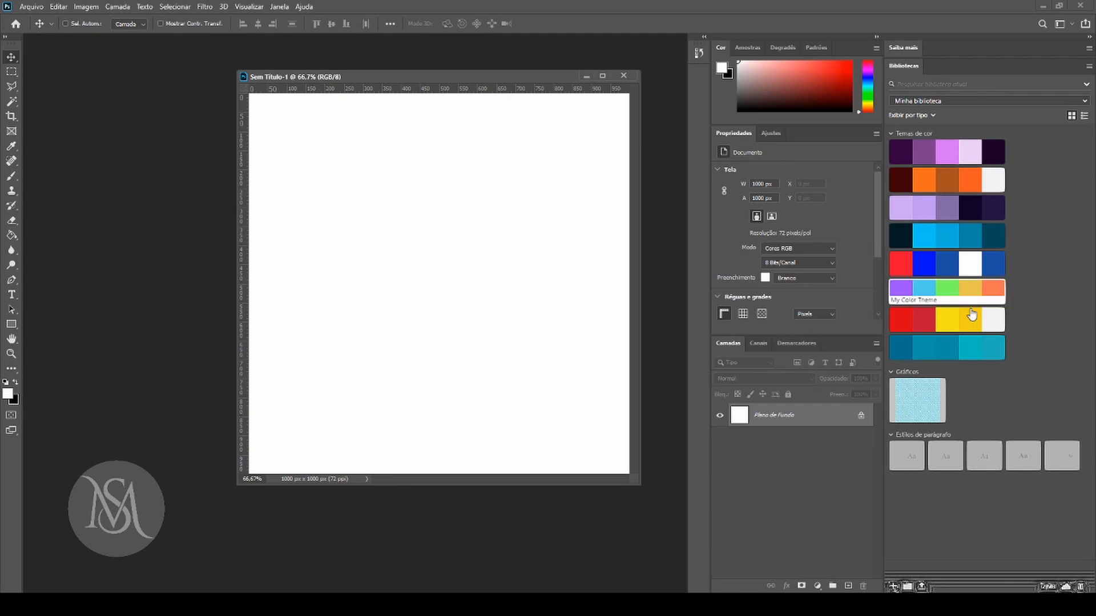
Back in Photoshop, collapse the Estilos de parágrafo library group and close the Saiba mais and Bibliotecas panels.
{"action": "left_click", "coordinate": [891, 435]}
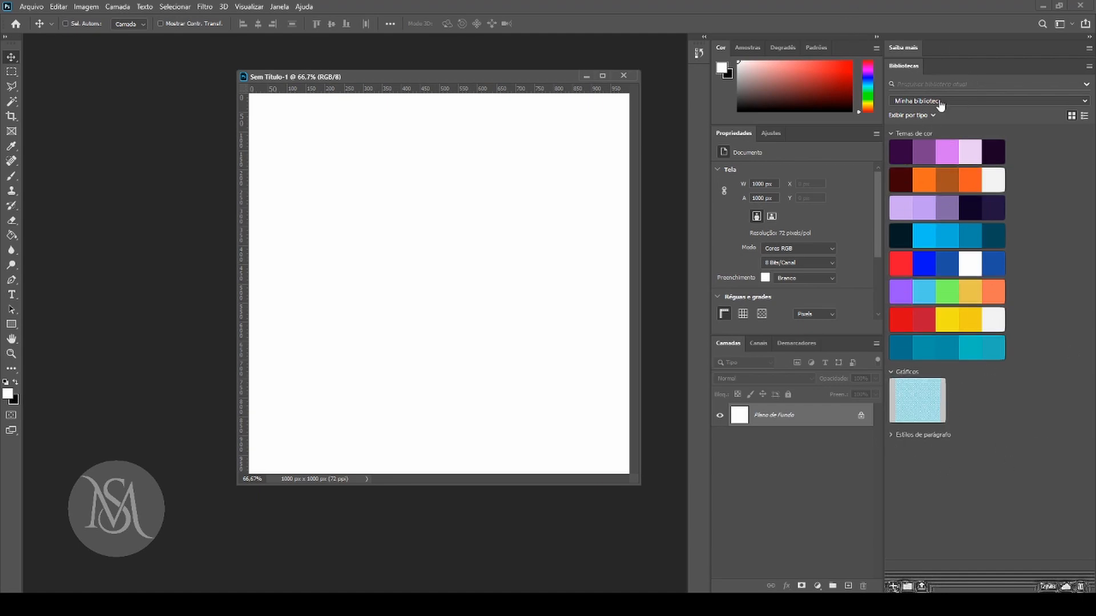
{"action": "left_click", "coordinate": [900, 49]}
{"action": "left_click", "coordinate": [1089, 48]}
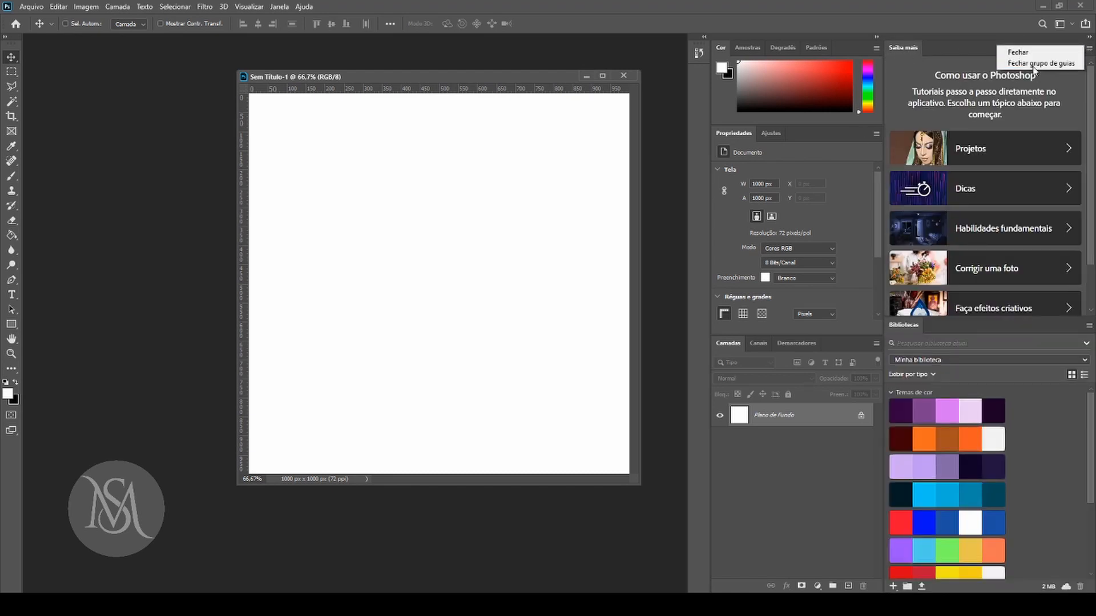
{"action": "left_click", "coordinate": [1032, 53]}
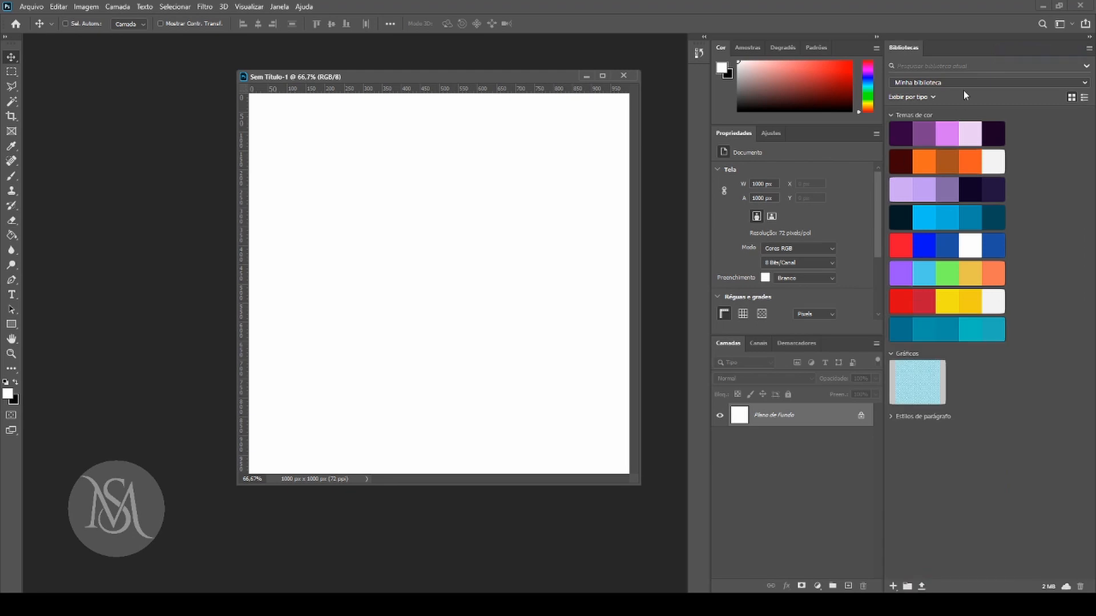
{"action": "left_click", "coordinate": [1088, 51]}
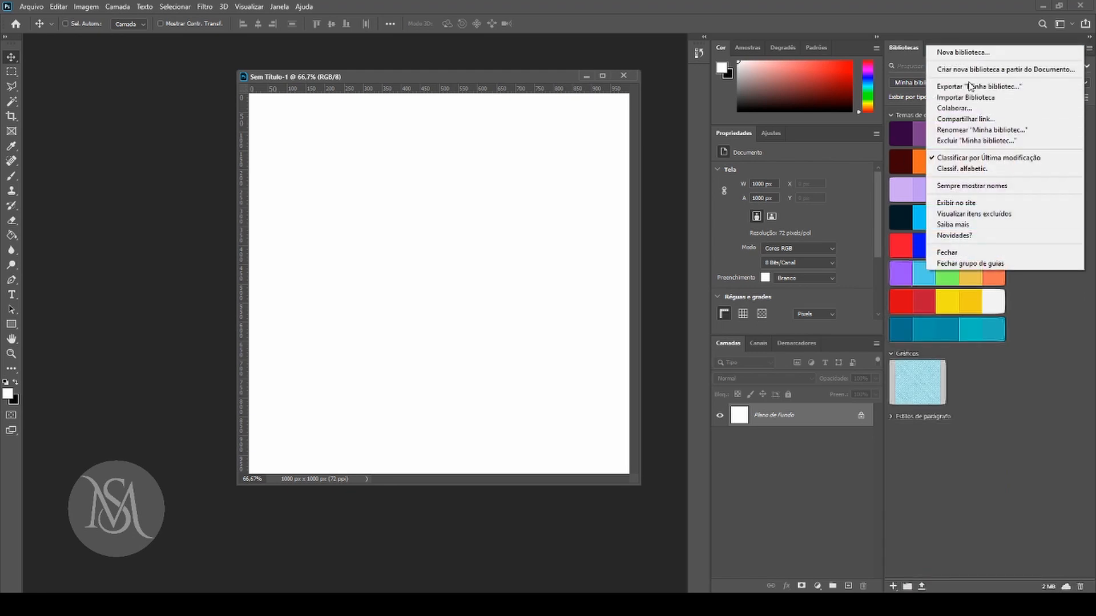
{"action": "left_click", "coordinate": [948, 264]}
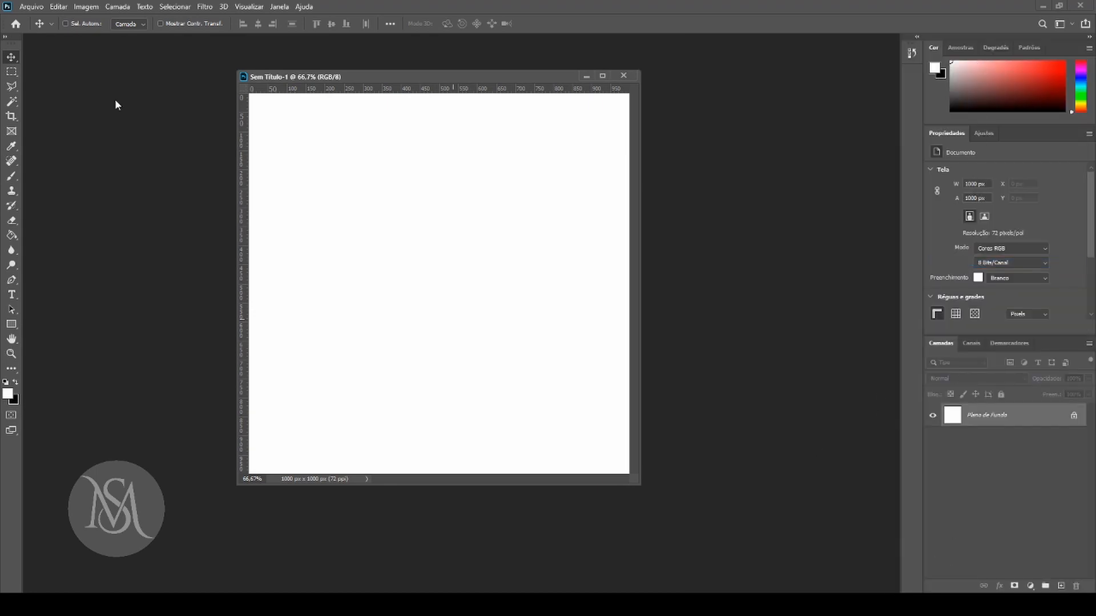
Reposition the document window and look through the Amostras, Degradês, Padrões, Cor and Propriedades panels.
{"action": "left_click_drag", "start_coordinate": [481, 77], "coordinate": [444, 68]}
{"action": "double_click", "coordinate": [947, 134]}
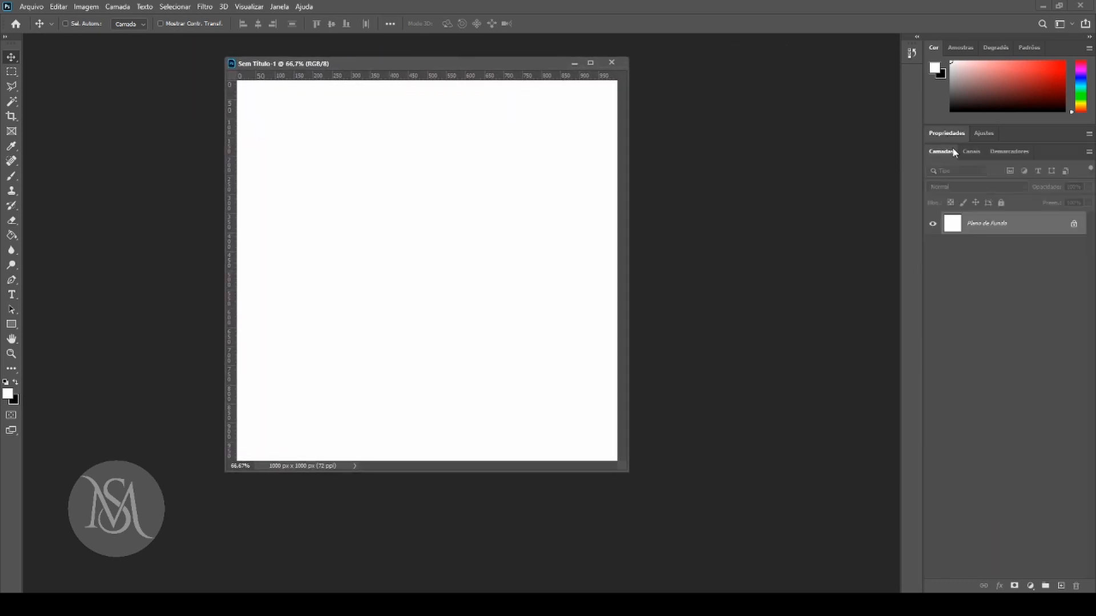
{"action": "left_click", "coordinate": [961, 48]}
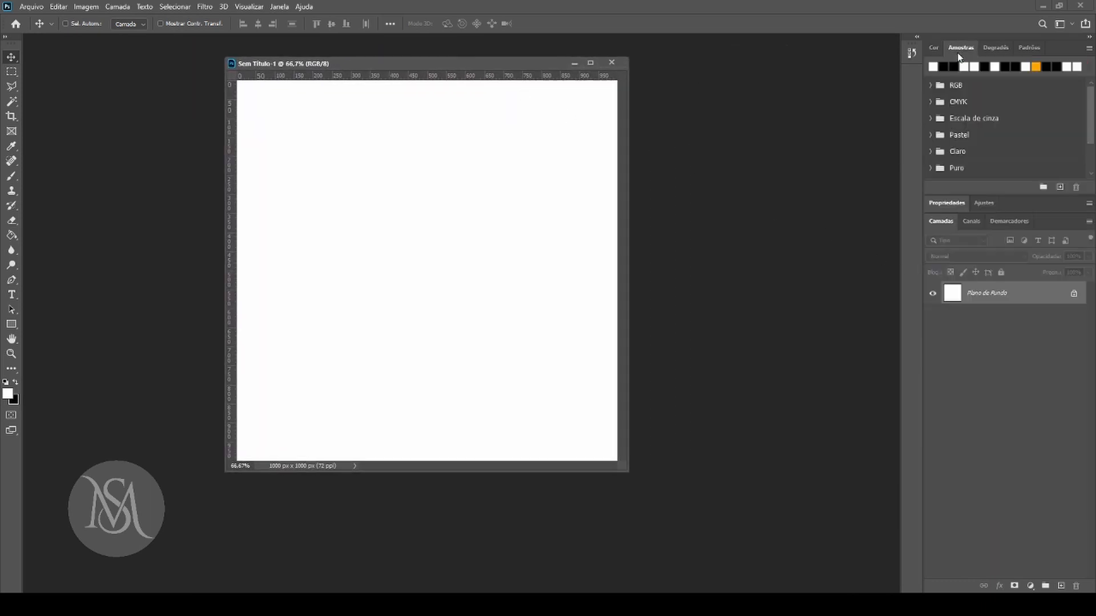
{"action": "left_click", "coordinate": [996, 48]}
{"action": "left_click", "coordinate": [1033, 47]}
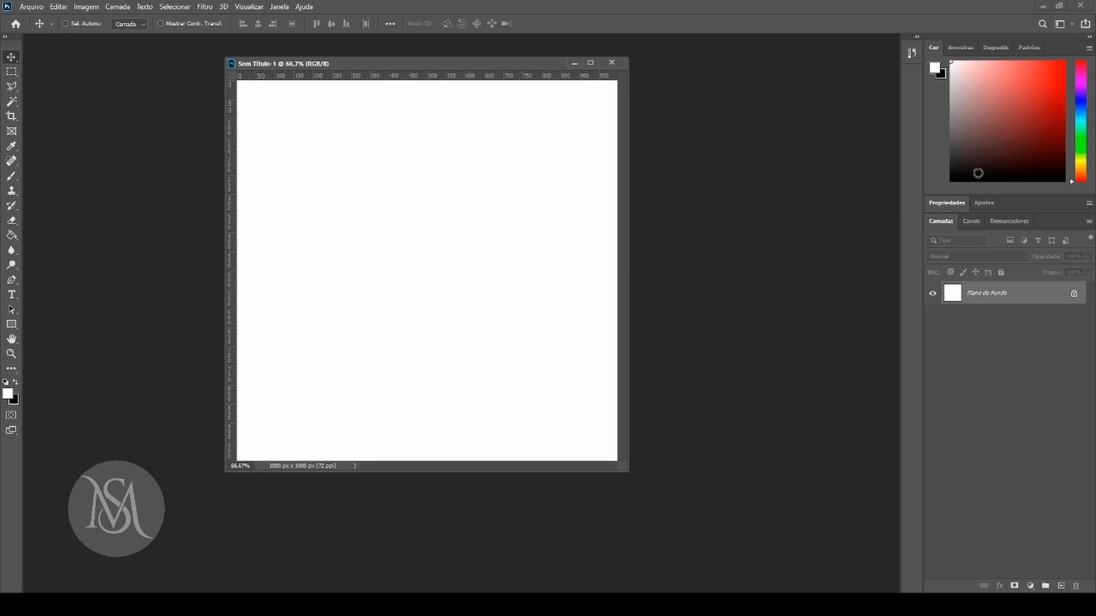
{"action": "left_click", "coordinate": [957, 204]}
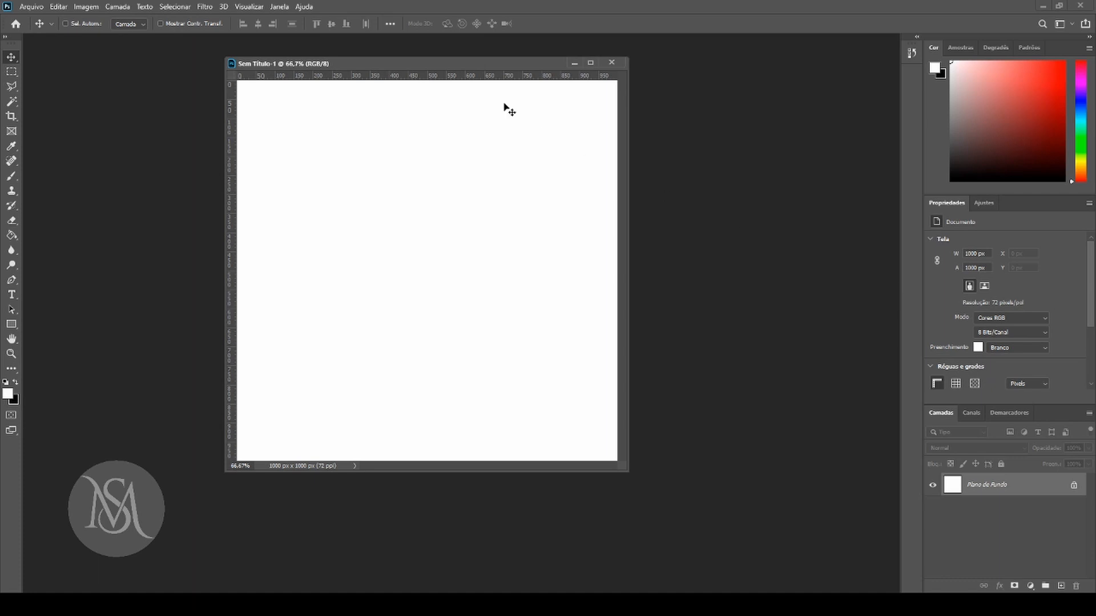
Hide the rulers, and move and enlarge the document window so empty space surrounds the canvas.
{"action": "key", "text": "ctrl+r"}
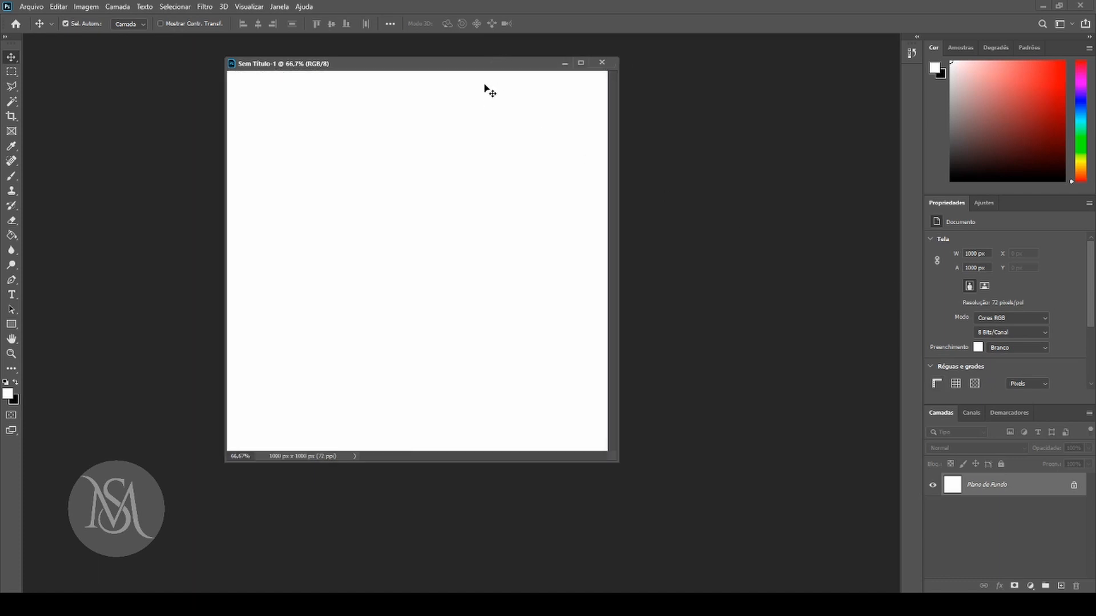
{"action": "left_click_drag", "start_coordinate": [478, 63], "coordinate": [468, 55]}
{"action": "mouse_move", "coordinate": [614, 465]}
{"action": "left_mouse_down"}
{"action": "mouse_move", "coordinate": [661, 474]}
{"action": "mouse_move", "coordinate": [624, 474]}
{"action": "left_mouse_up"}
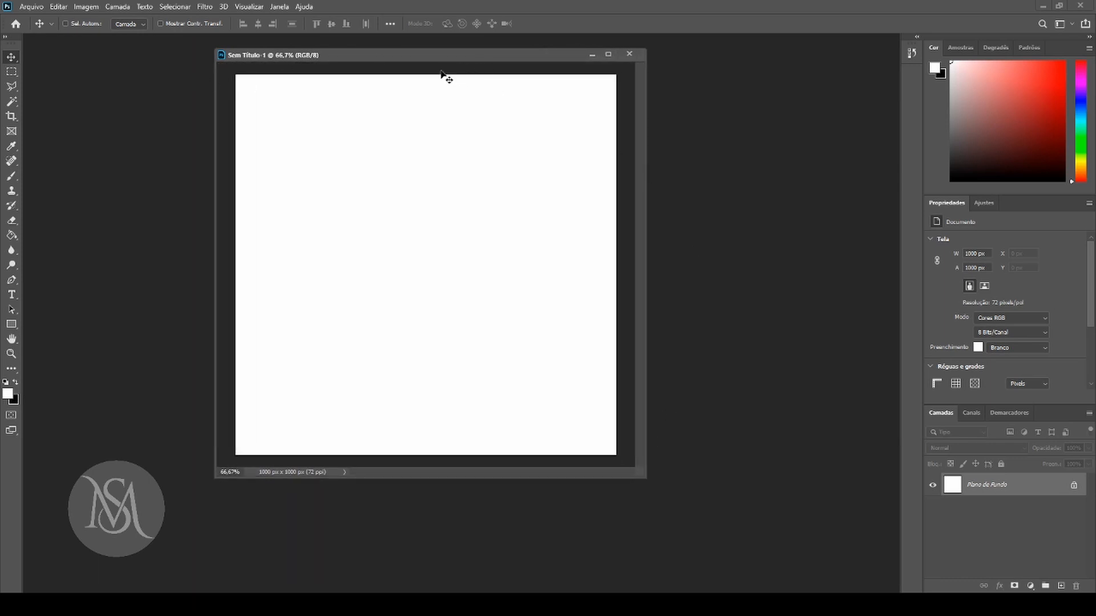
Show the rulers again, check the Réguas view option and reposition the document window.
{"action": "left_click", "coordinate": [251, 7]}
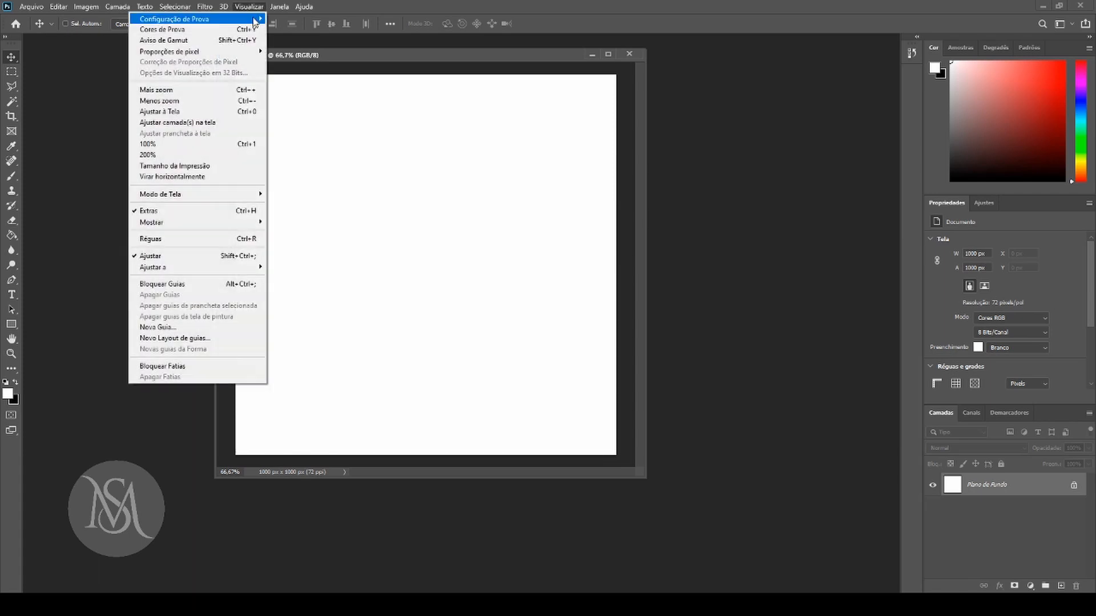
{"action": "left_click", "coordinate": [184, 243]}
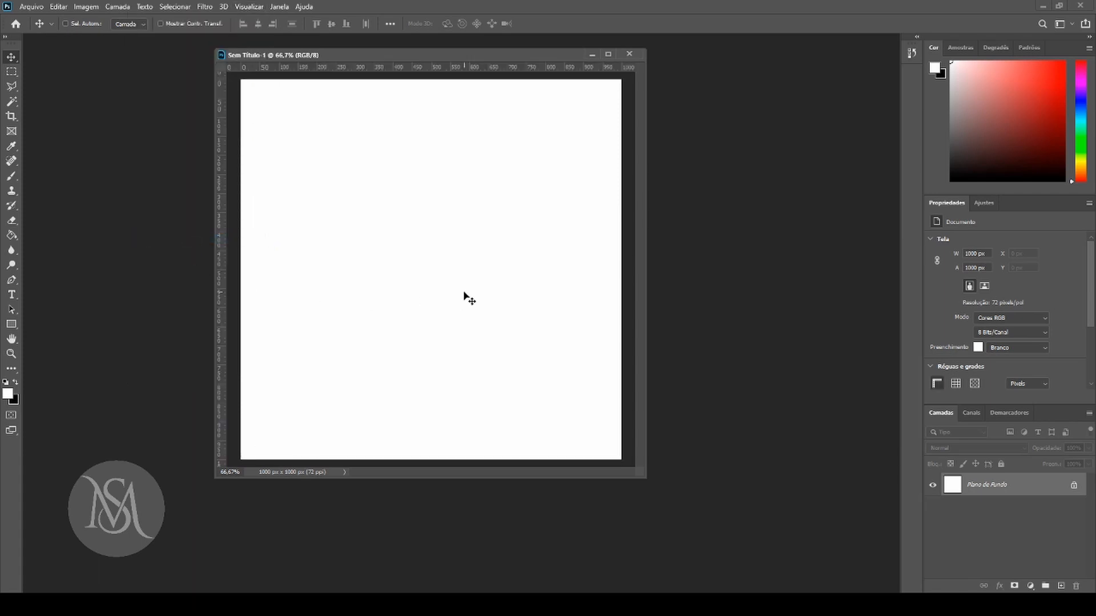
{"action": "left_click", "coordinate": [258, 7]}
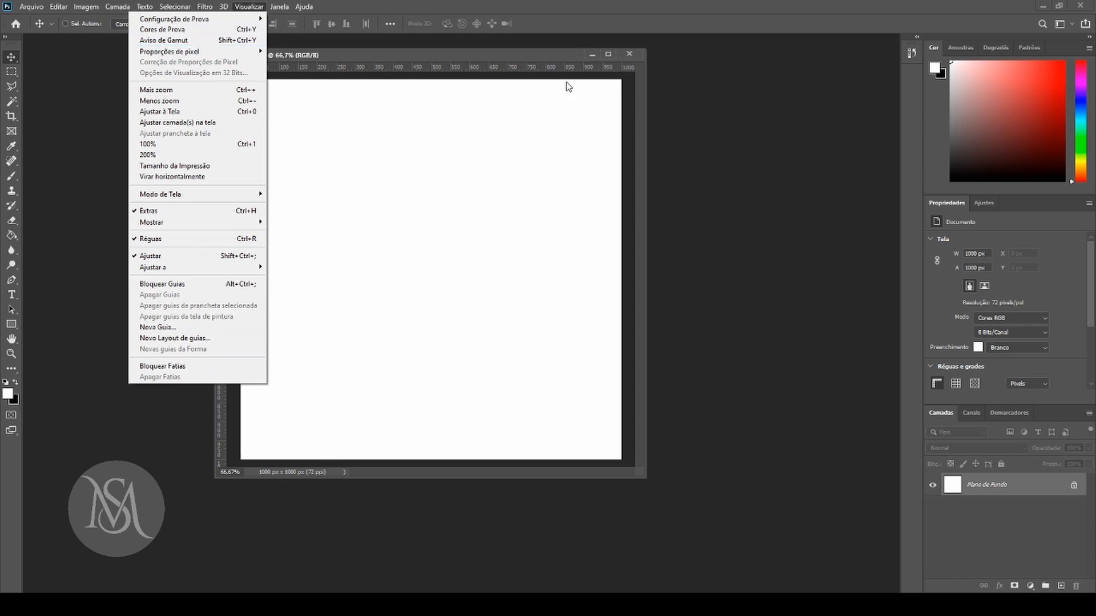
{"action": "left_click_drag", "start_coordinate": [484, 53], "coordinate": [509, 63]}
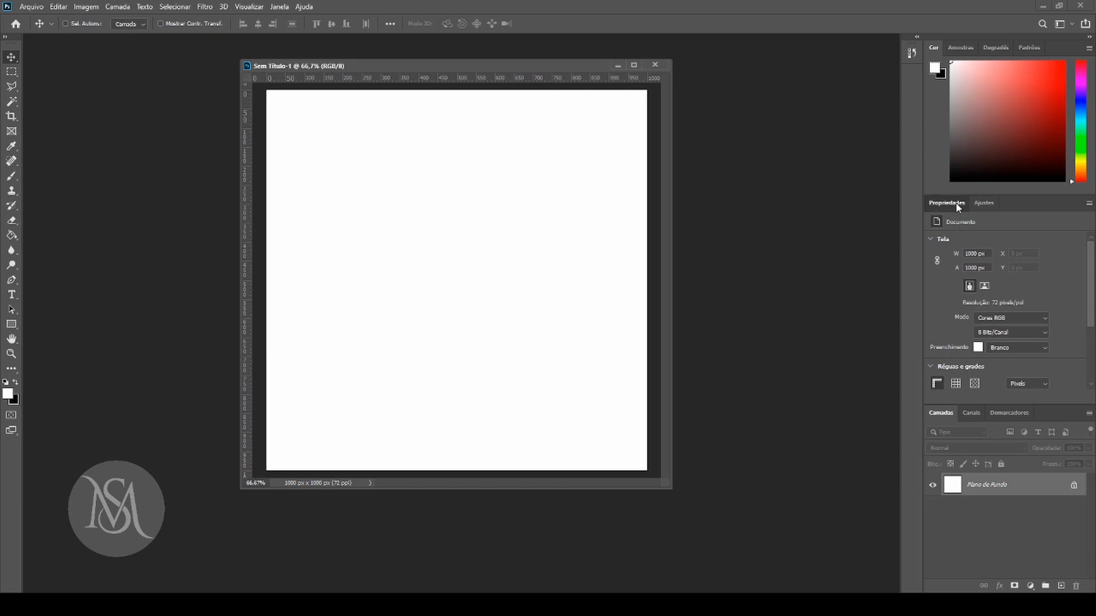
Compare the Ajustes panel with the adjustment-layer list of the Camadas panel, and collapse the Ajustes panel group.
{"action": "left_click", "coordinate": [983, 204]}
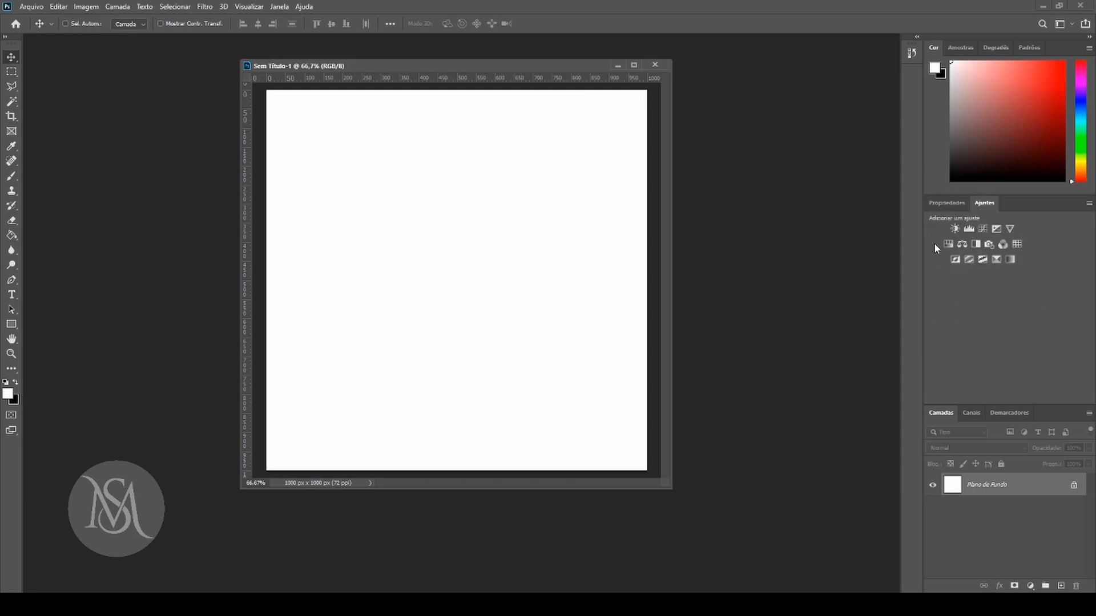
{"action": "left_click", "coordinate": [943, 203]}
{"action": "left_click", "coordinate": [977, 205]}
{"action": "left_click", "coordinate": [1029, 587]}
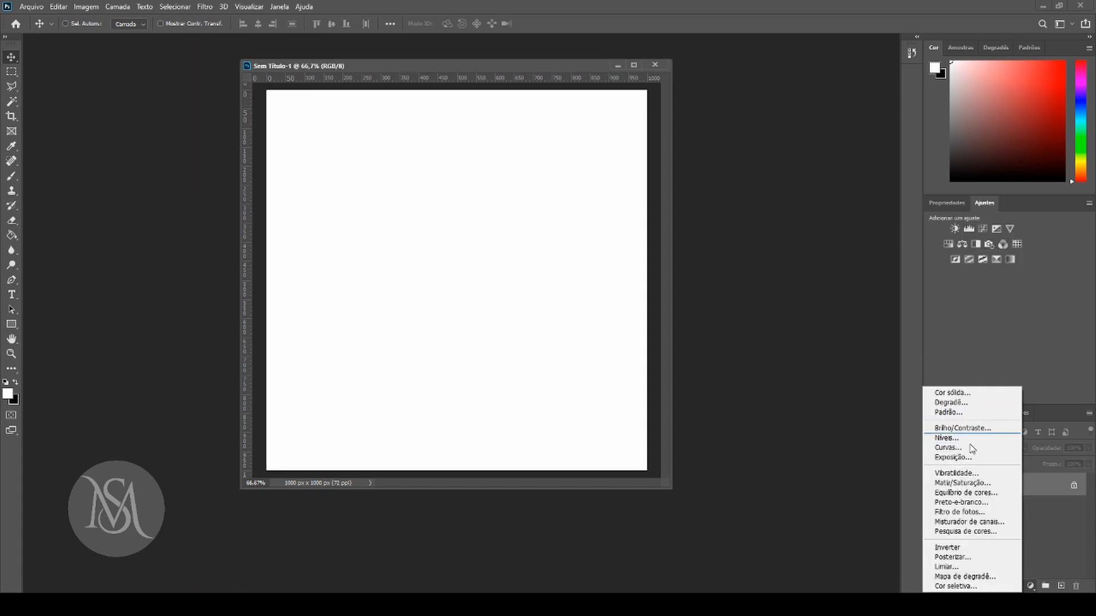
{"action": "left_click", "coordinate": [1032, 341]}
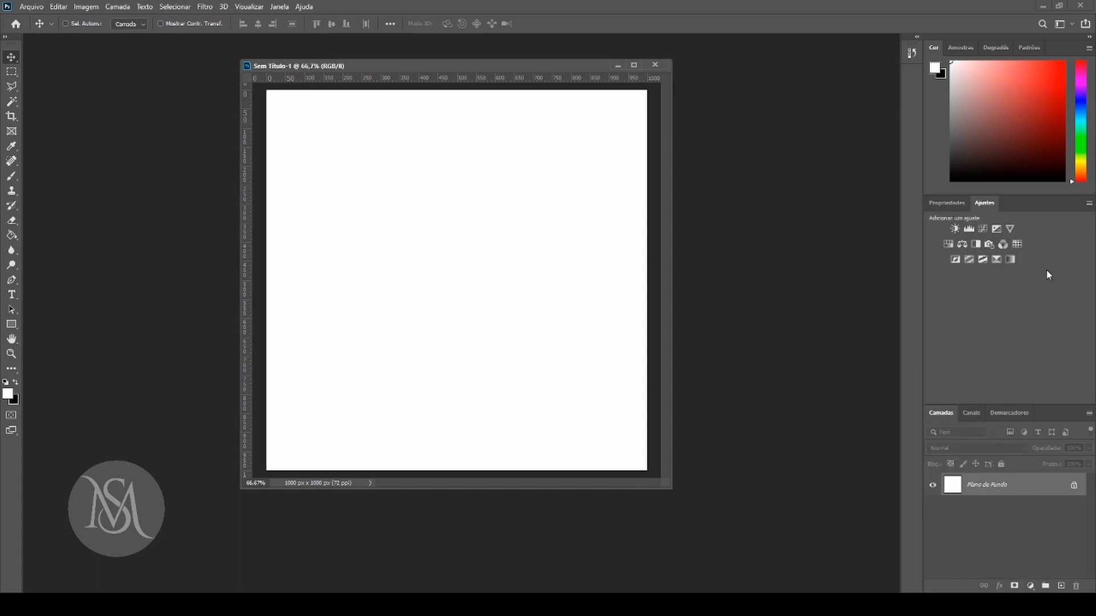
{"action": "double_click", "coordinate": [983, 203]}
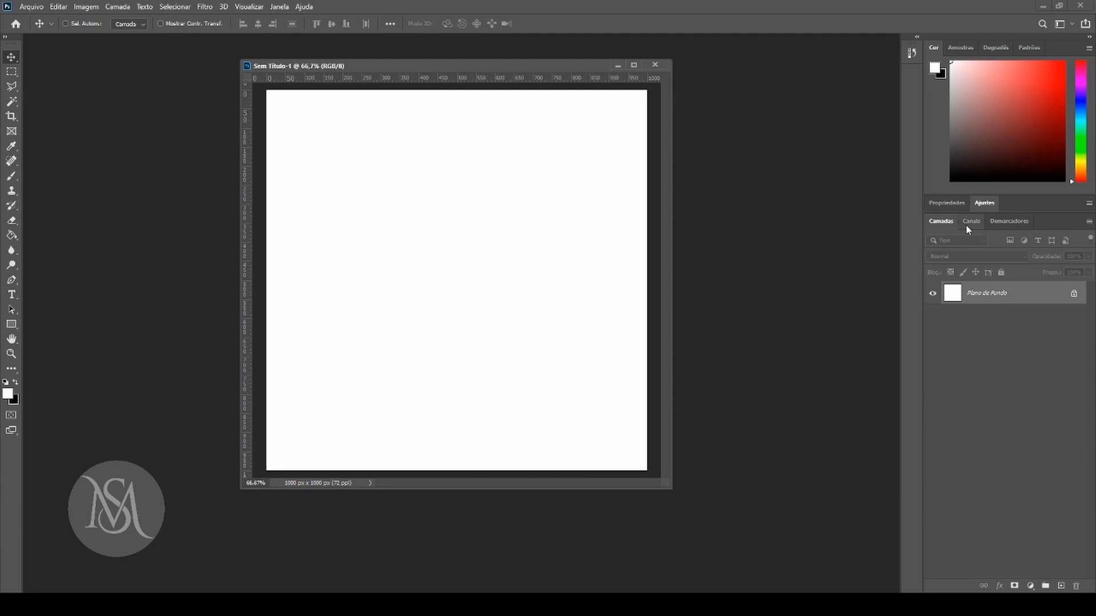
View the Canais and Demarcadores panels and return to the Camadas panel.
{"action": "left_click", "coordinate": [970, 224]}
{"action": "left_click", "coordinate": [1005, 221]}
{"action": "left_click", "coordinate": [932, 223]}
{"action": "left_click", "coordinate": [1001, 221]}
{"action": "left_click", "coordinate": [952, 226]}
View the list of panels that can be shown or hidden, and move the document window aside.
{"action": "left_click", "coordinate": [279, 6]}
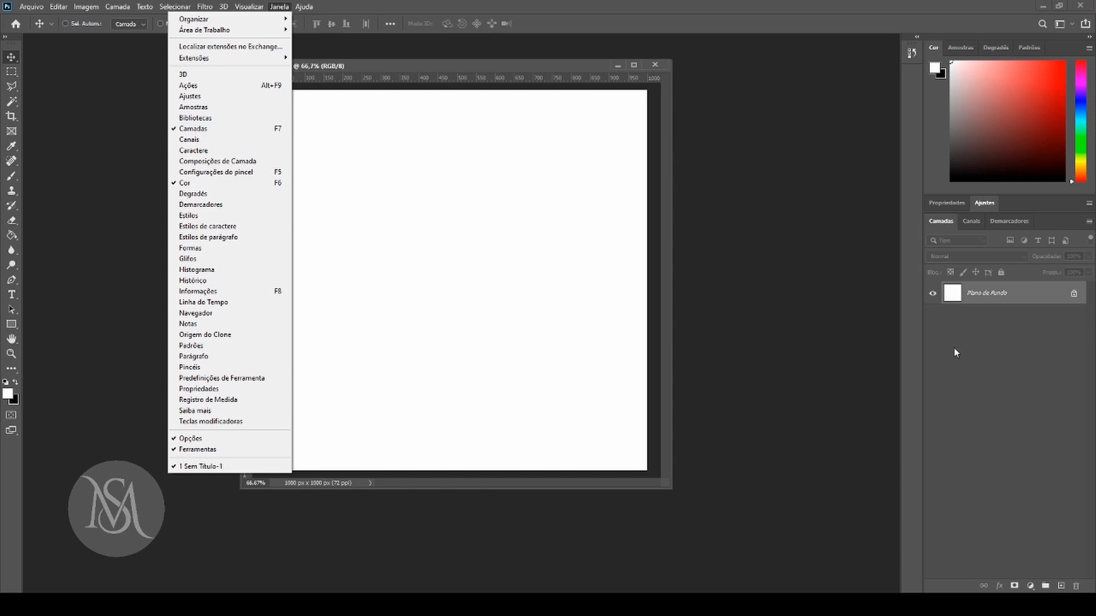
{"action": "left_click", "coordinate": [1001, 387]}
{"action": "left_click_drag", "start_coordinate": [490, 63], "coordinate": [322, 73]}
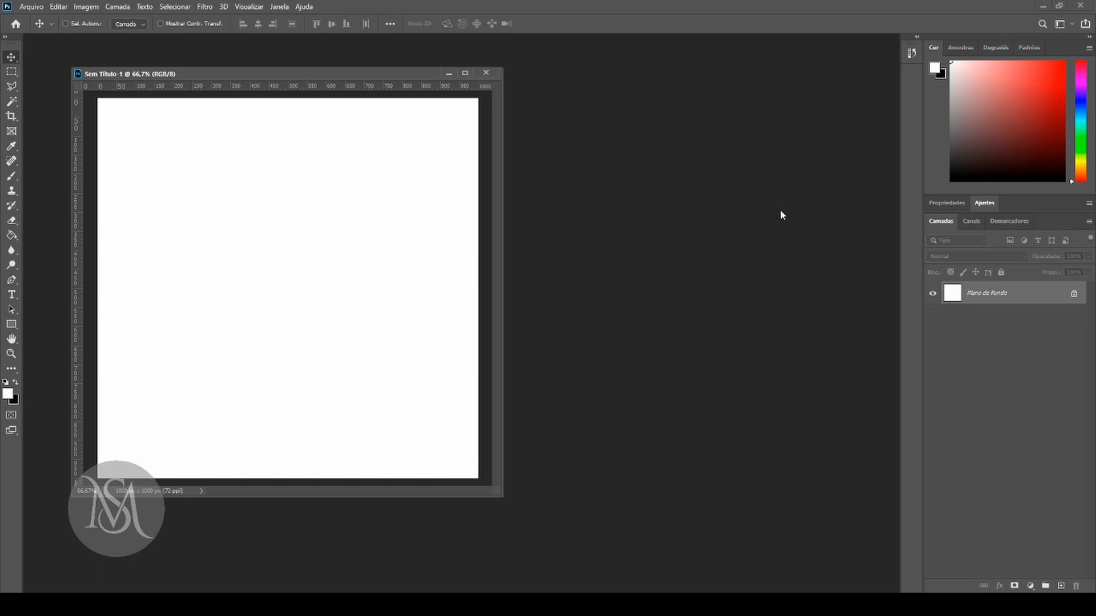
View the Arquivo commands and the Abrir file dialog opened from the empty workspace, and close it without opening a file.
{"action": "left_click_drag", "start_coordinate": [371, 74], "coordinate": [335, 54]}
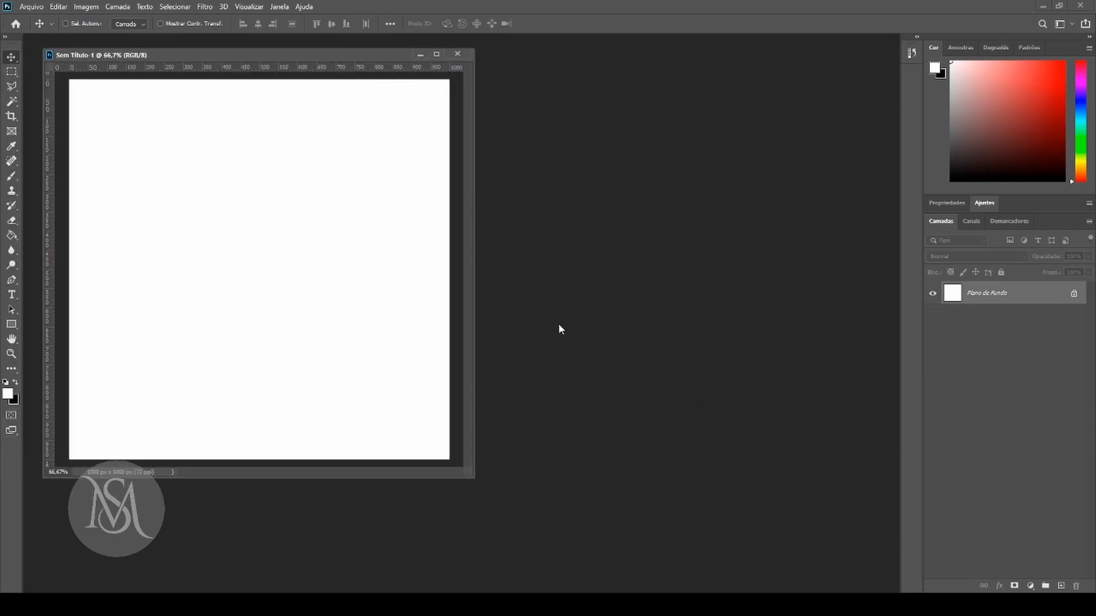
{"action": "left_click", "coordinate": [27, 7]}
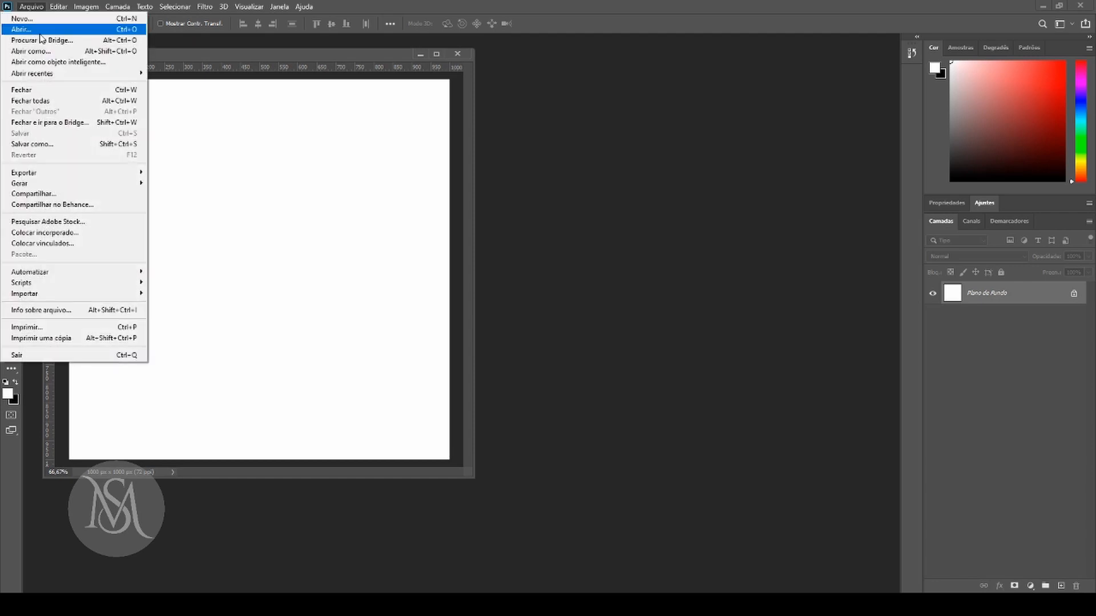
{"action": "left_click", "coordinate": [736, 228]}
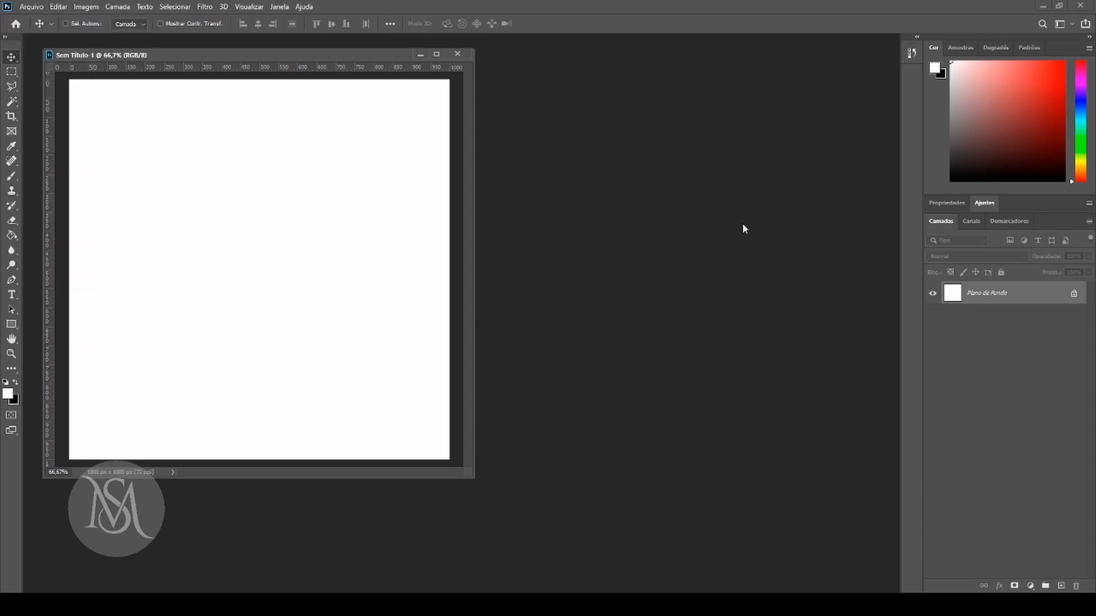
{"action": "double_click", "coordinate": [745, 225]}
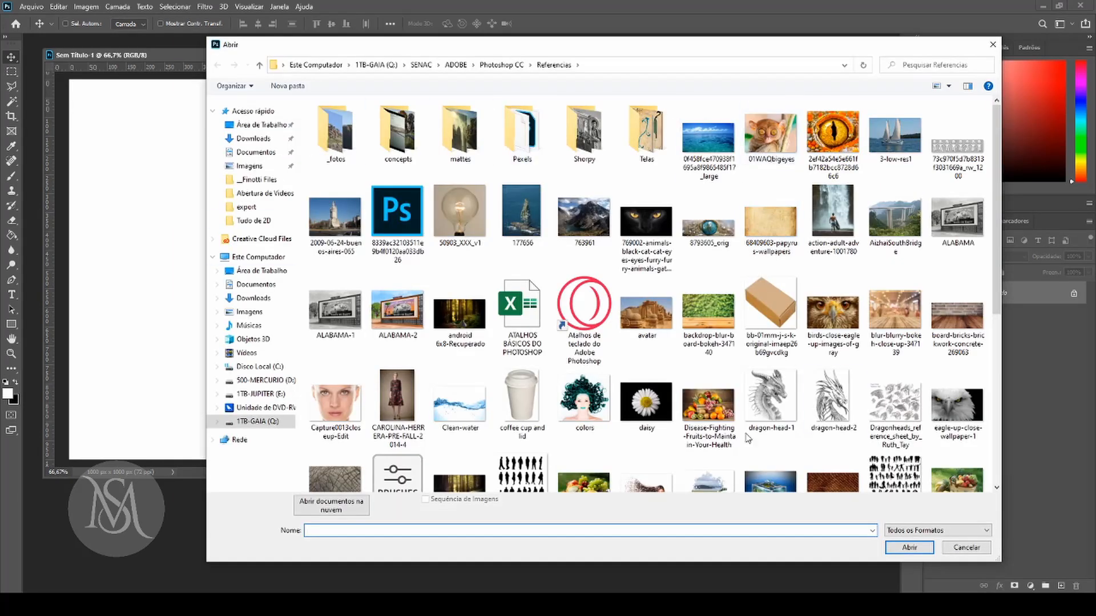
{"action": "left_click", "coordinate": [992, 44]}
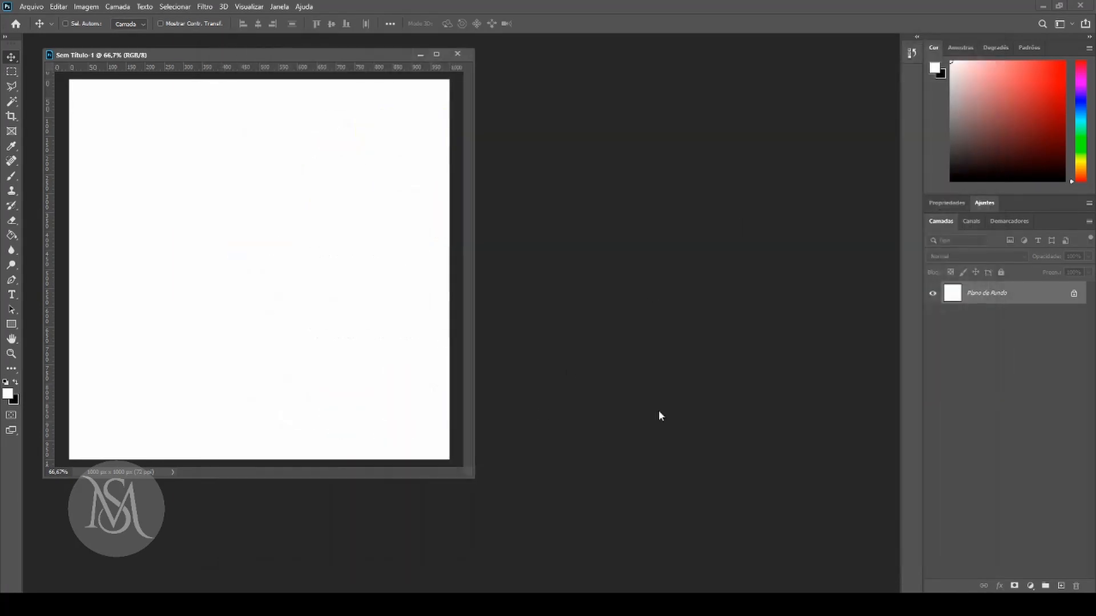
Move the floating document window to the middle of the workspace.
{"action": "left_click_drag", "start_coordinate": [323, 55], "coordinate": [376, 75]}
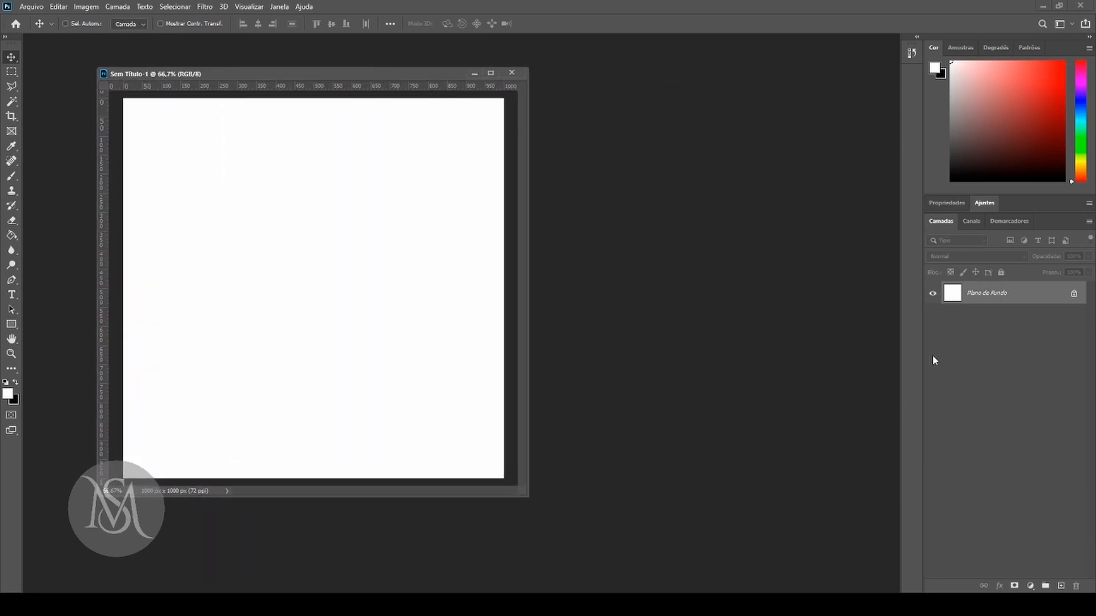
{"action": "left_click_drag", "start_coordinate": [247, 74], "coordinate": [285, 67]}
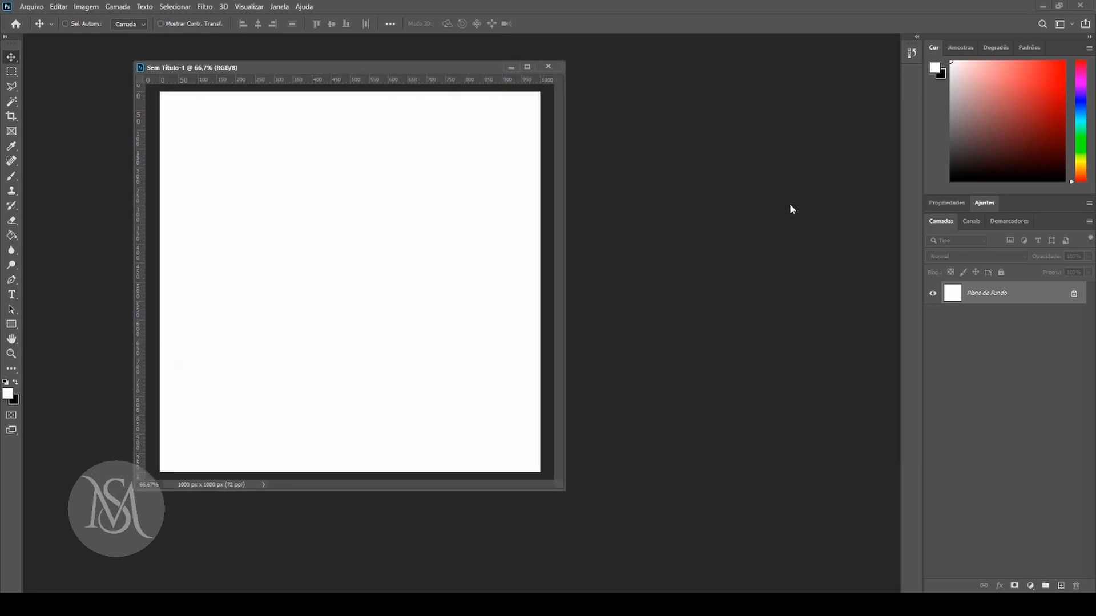
{"action": "left_click_drag", "start_coordinate": [375, 68], "coordinate": [564, 81]}
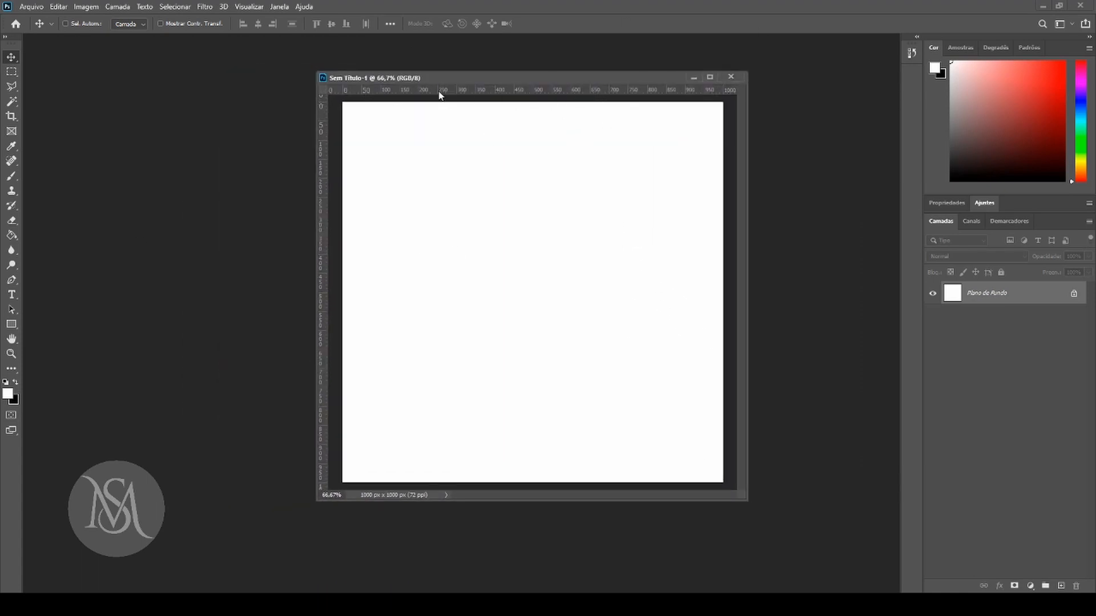
View the measurement units available for the rulers, both on the ruler itself and in the Unidades e Réguas preferences.
{"action": "right_click", "coordinate": [634, 90]}
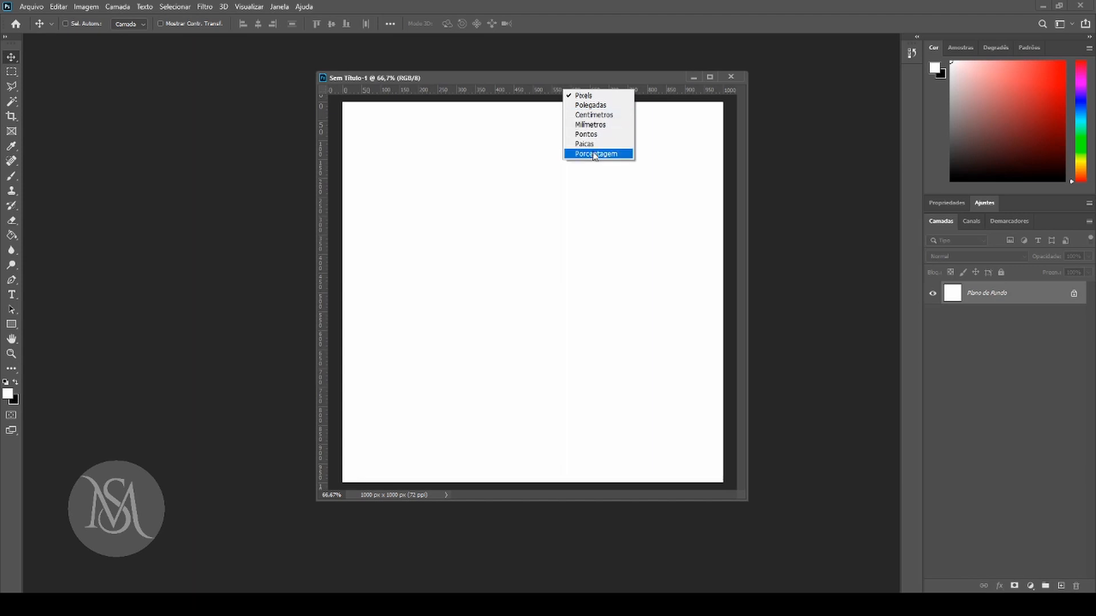
{"action": "left_click", "coordinate": [656, 93]}
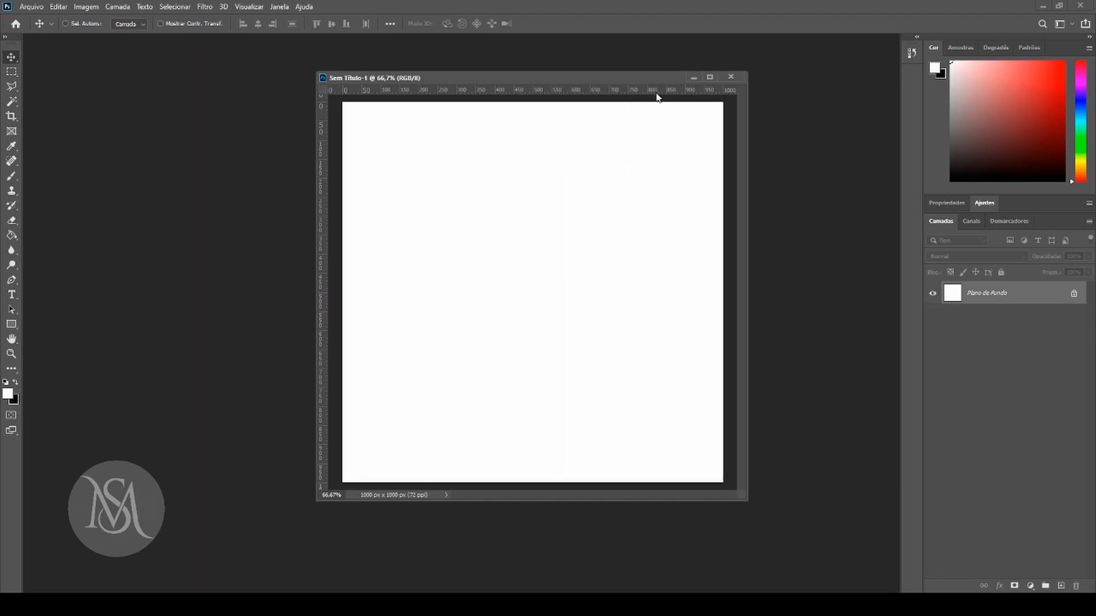
{"action": "double_click", "coordinate": [656, 93]}
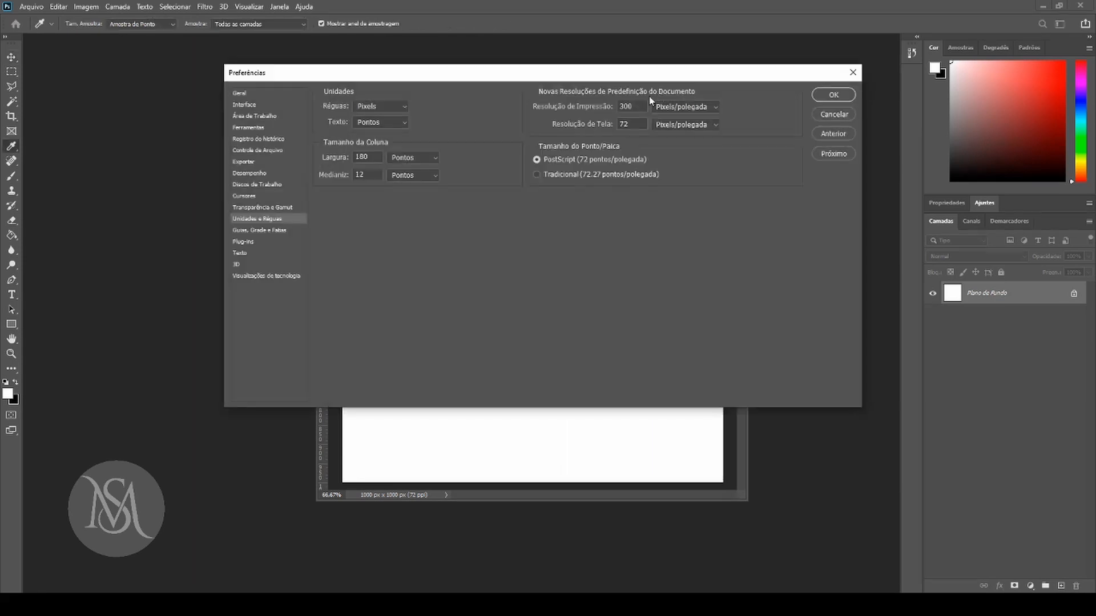
{"action": "left_click", "coordinate": [386, 105]}
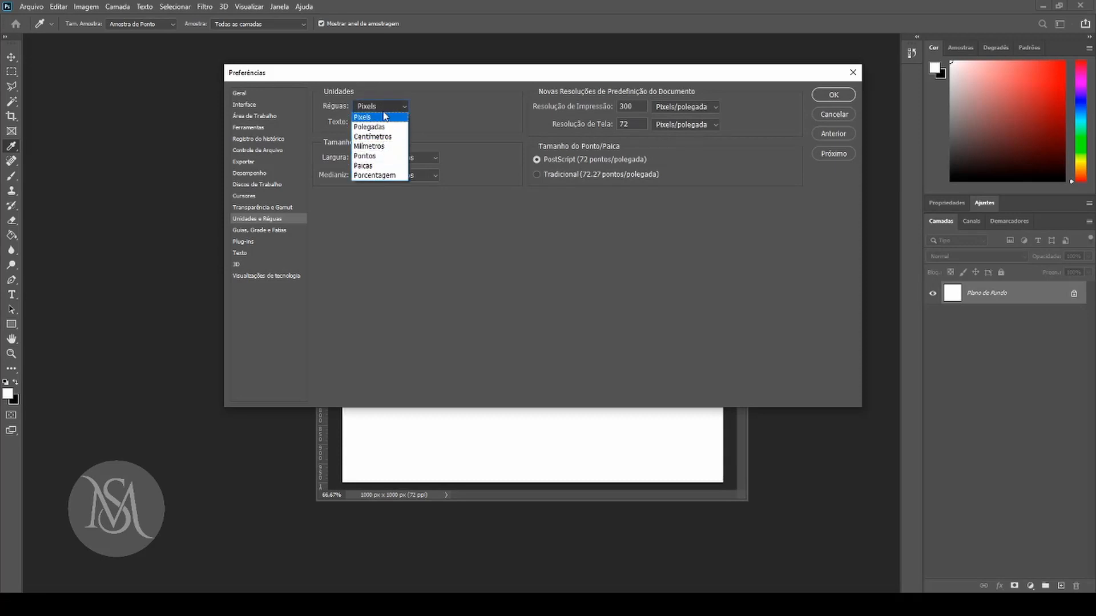
{"action": "left_click", "coordinate": [653, 231]}
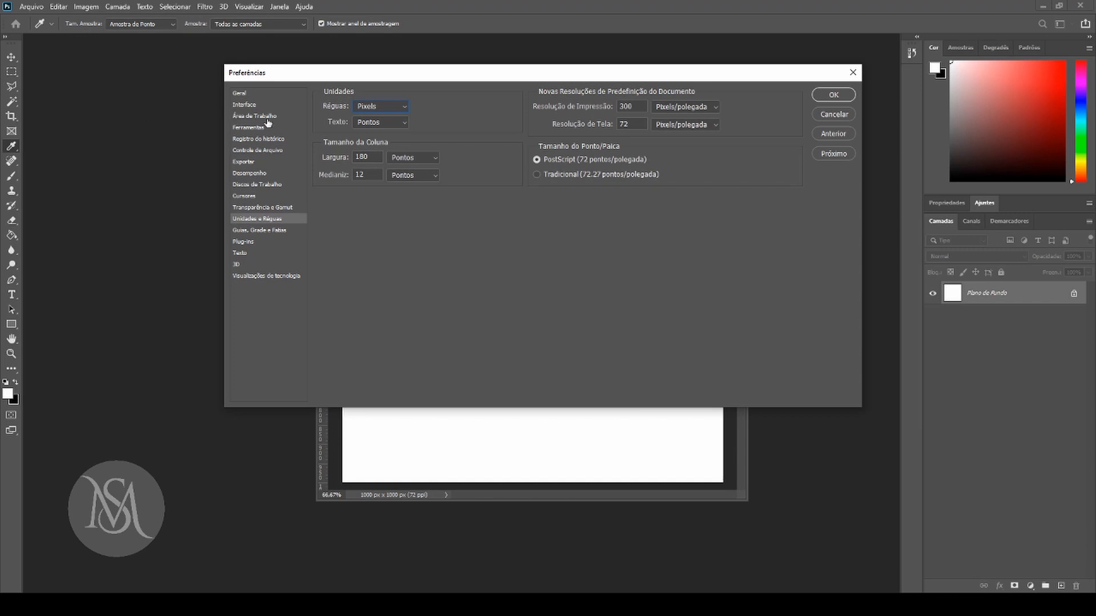
{"action": "left_click_drag", "start_coordinate": [474, 78], "coordinate": [472, 77]}
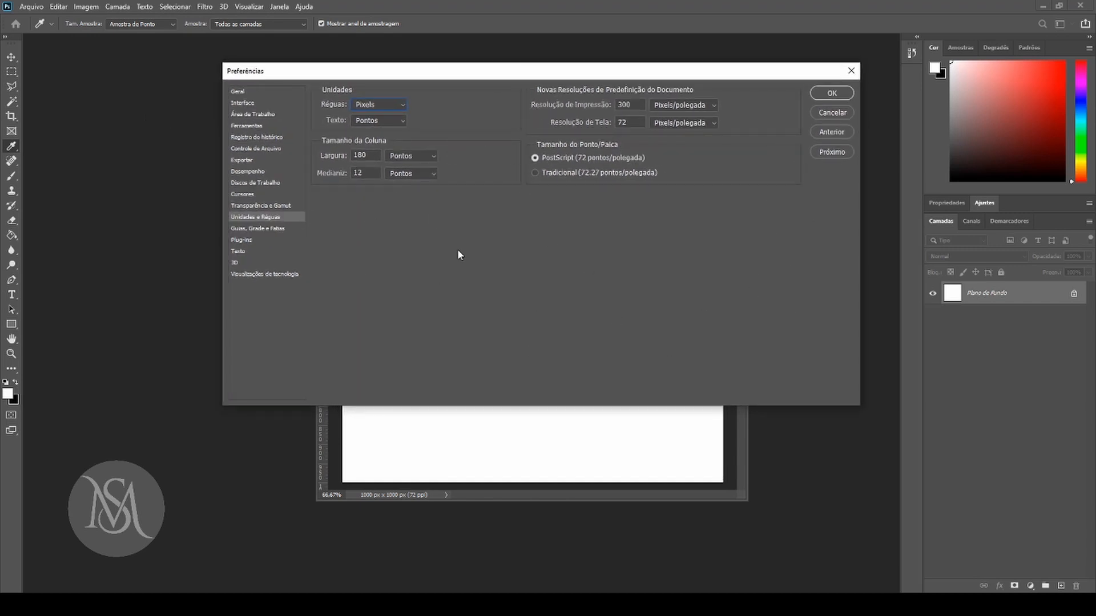
Preview the light and darkest interface colour themes in the Interface preferences, and reselect the second-darkest grey theme.
{"action": "left_click", "coordinate": [243, 103]}
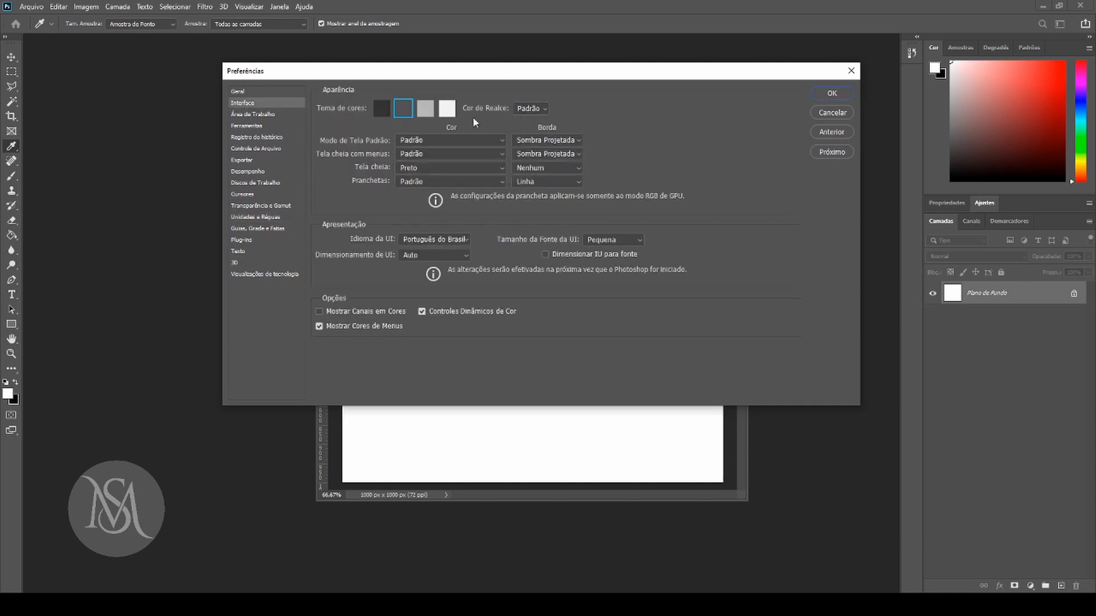
{"action": "left_click", "coordinate": [427, 109]}
{"action": "left_click", "coordinate": [447, 109]}
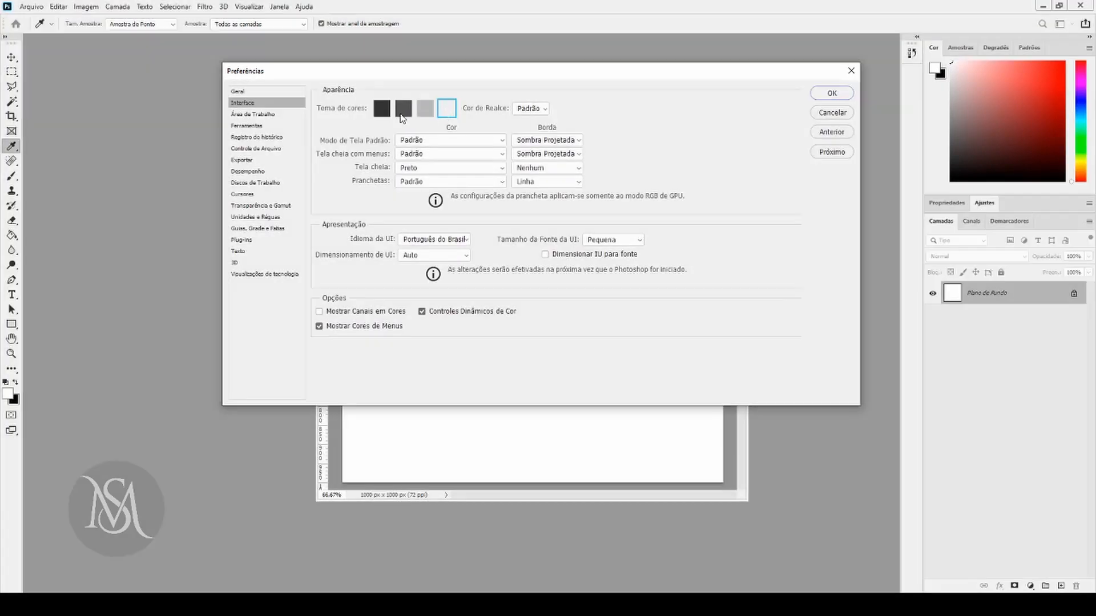
{"action": "left_click", "coordinate": [382, 109]}
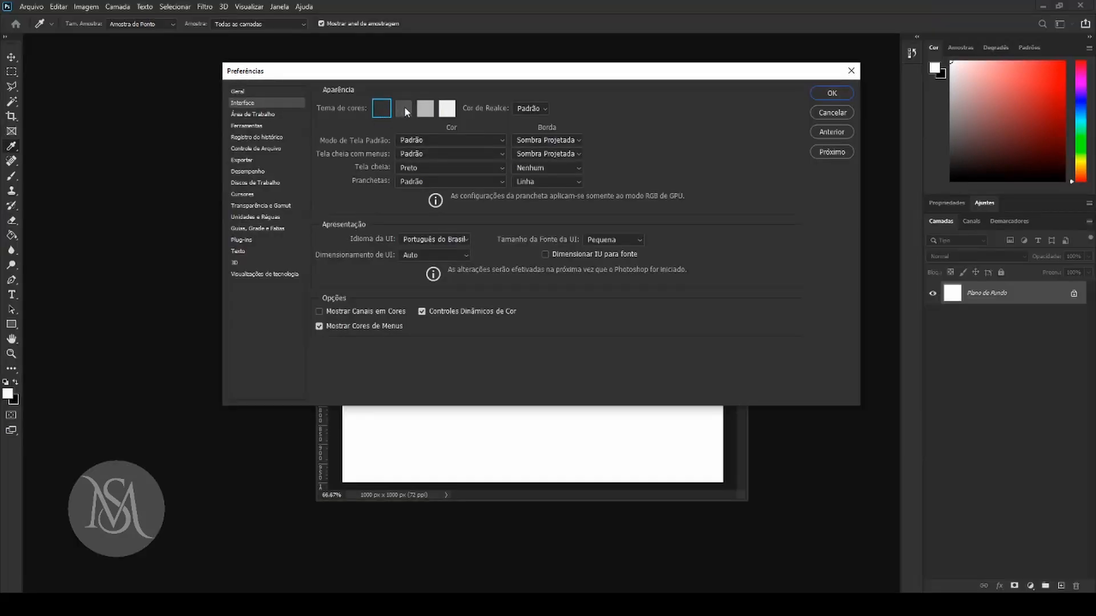
{"action": "left_click", "coordinate": [404, 107]}
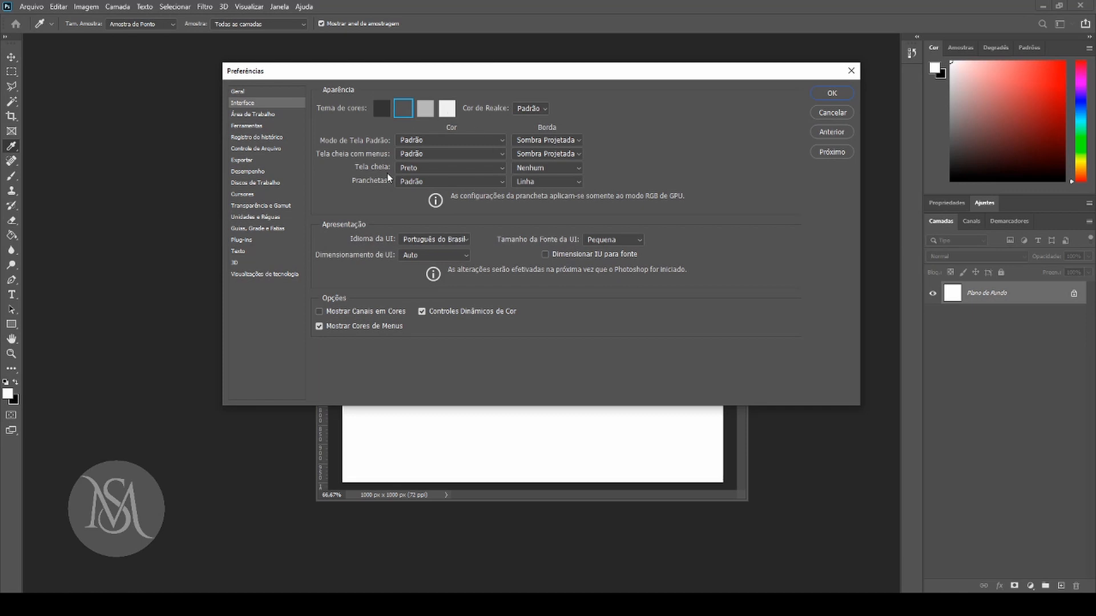
Check the available interface languages under Idioma da UI and close the preferences.
{"action": "left_click", "coordinate": [454, 241]}
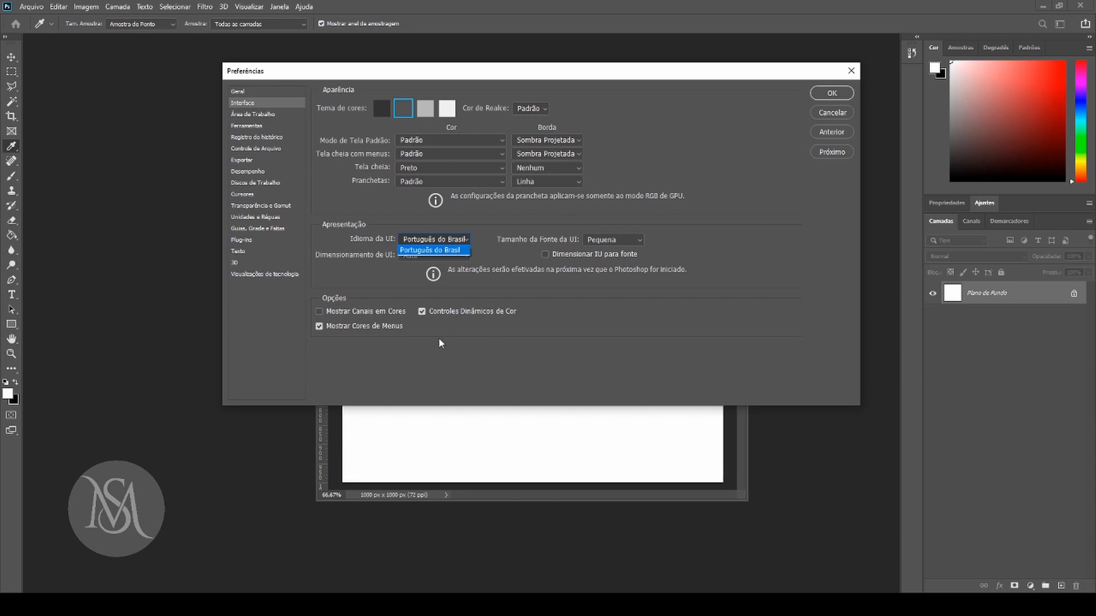
{"action": "left_click", "coordinate": [544, 353]}
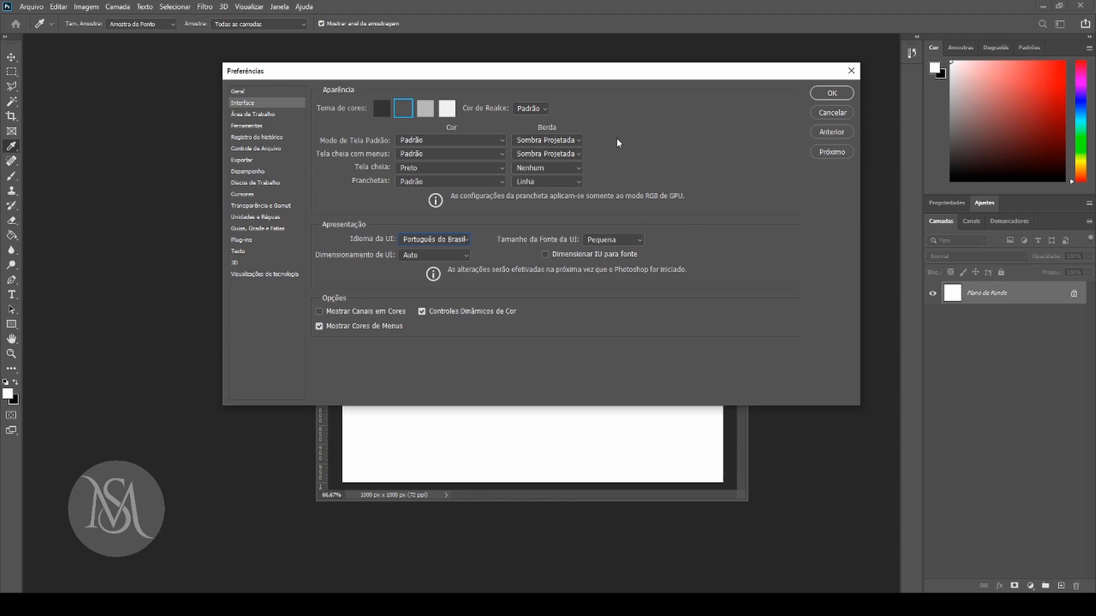
{"action": "left_click", "coordinate": [830, 94]}
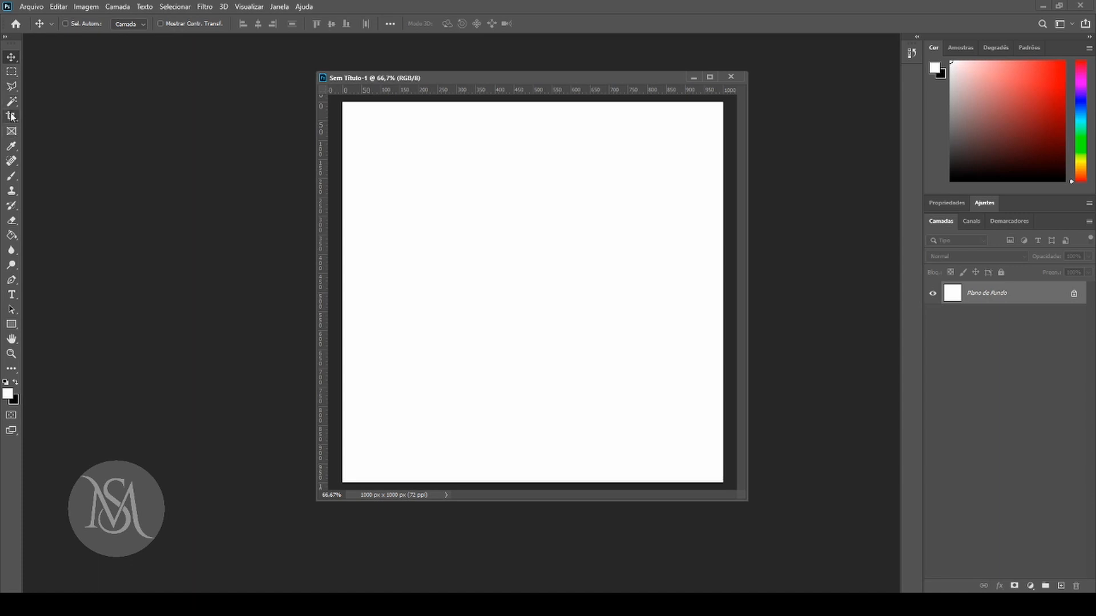
View the tools grouped under the Paint Bucket and the Brush, leaving the Brush tool active.
{"action": "left_click", "coordinate": [12, 236]}
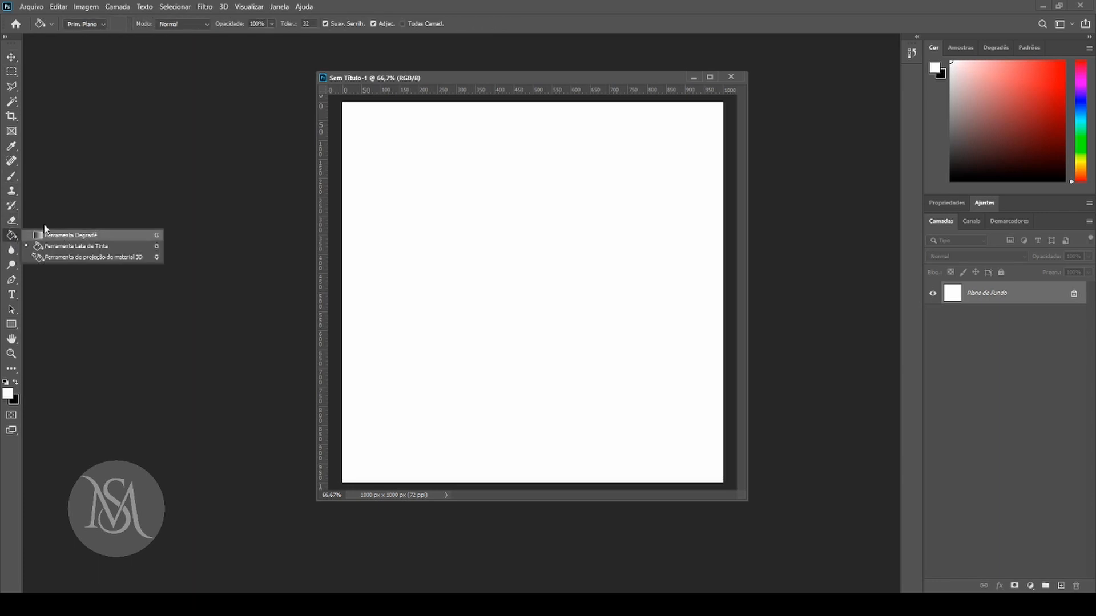
{"action": "left_click", "coordinate": [10, 179]}
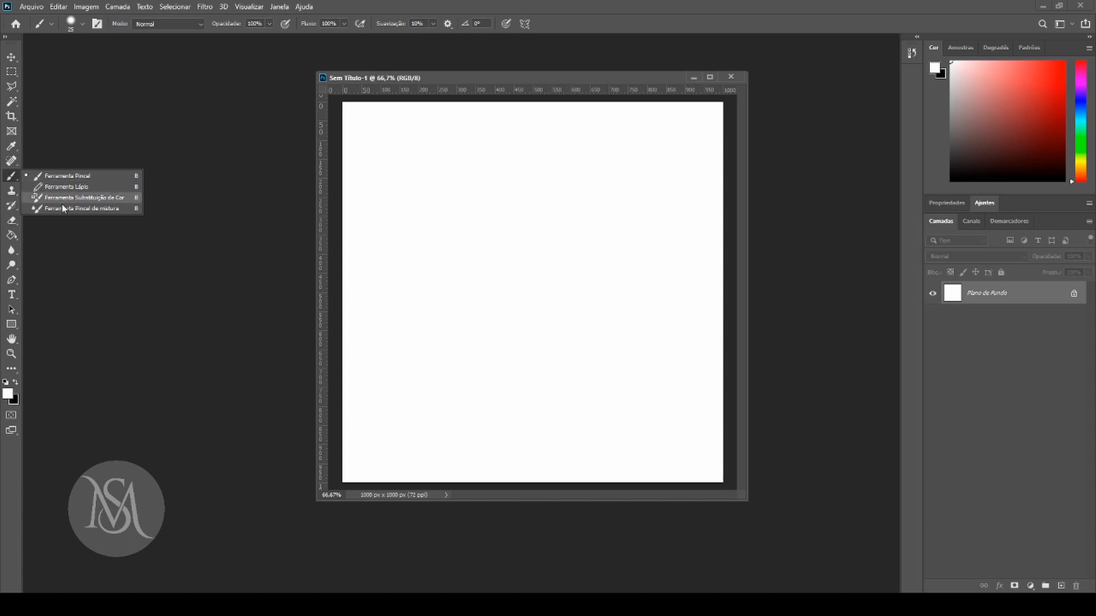
{"action": "left_click", "coordinate": [8, 177]}
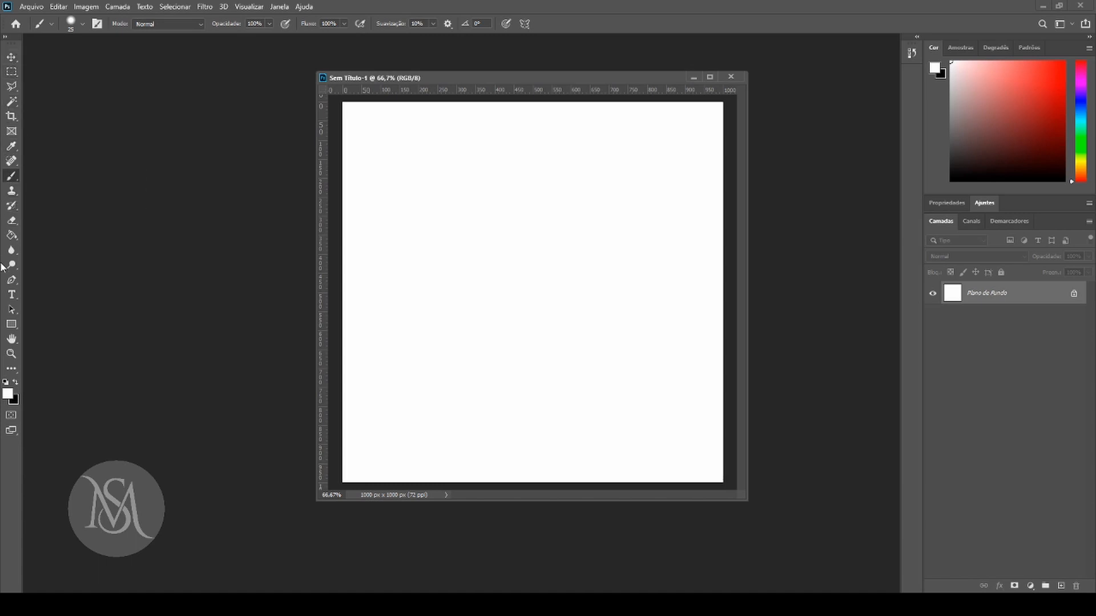
Switch the tools panel between its one-column and two-column layouts, leaving it in two columns.
{"action": "left_click", "coordinate": [6, 37]}
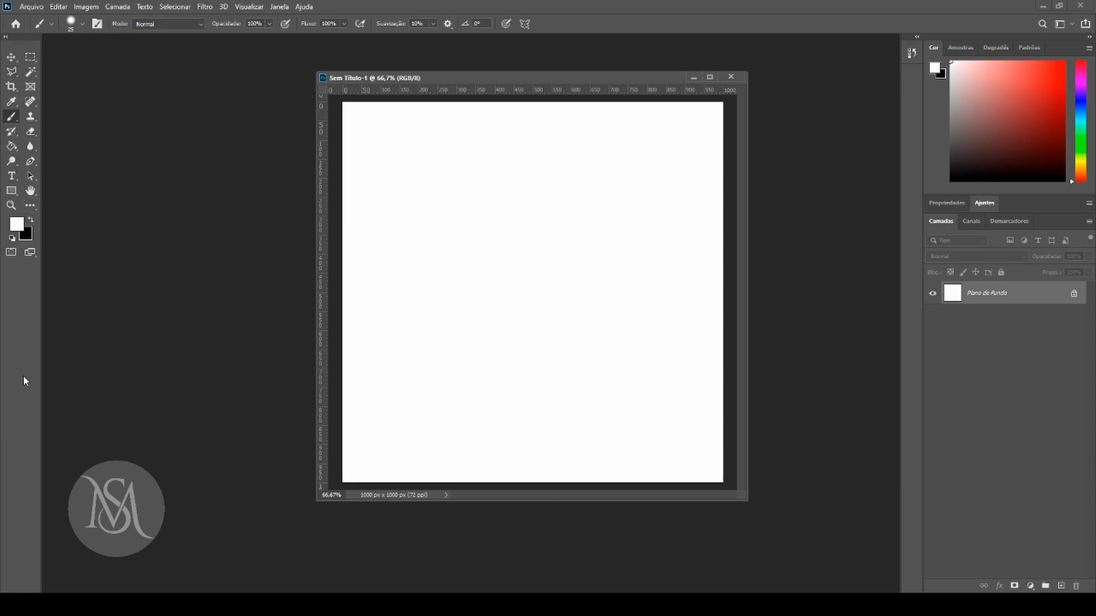
{"action": "left_click", "coordinate": [6, 37]}
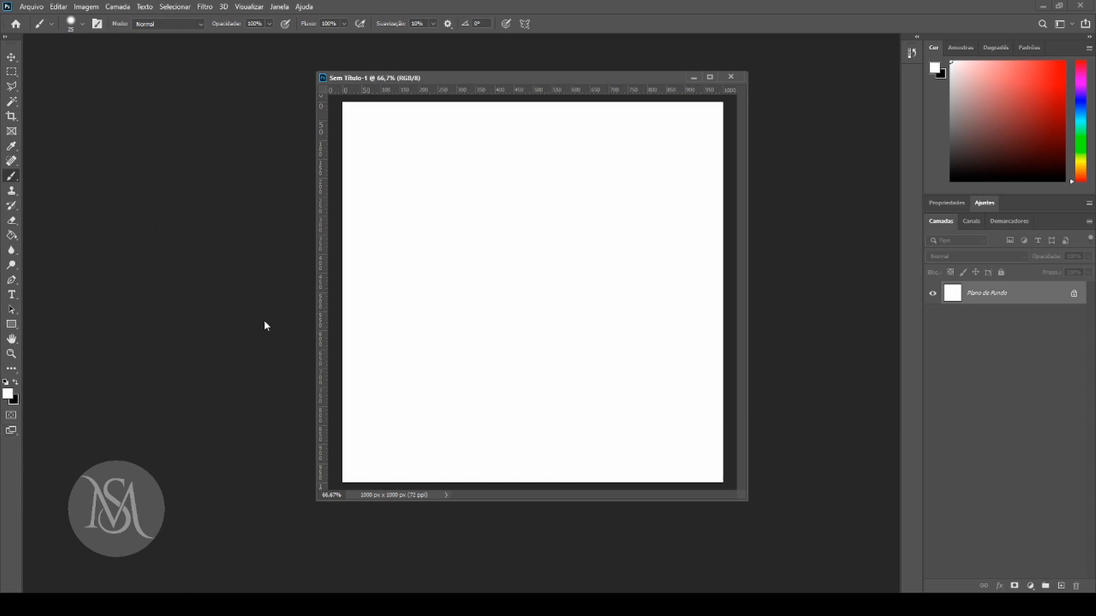
{"action": "left_click", "coordinate": [5, 37]}
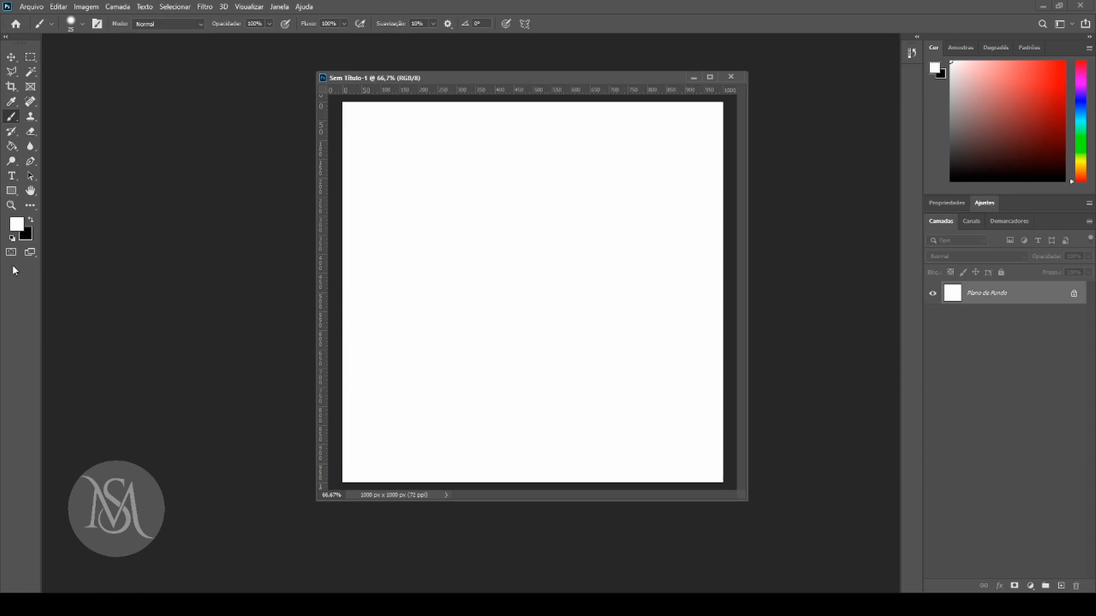
Undock the tools panel, dock it back at its original edge and shift the document window slightly upward.
{"action": "left_click_drag", "start_coordinate": [24, 44], "coordinate": [1095, 223]}
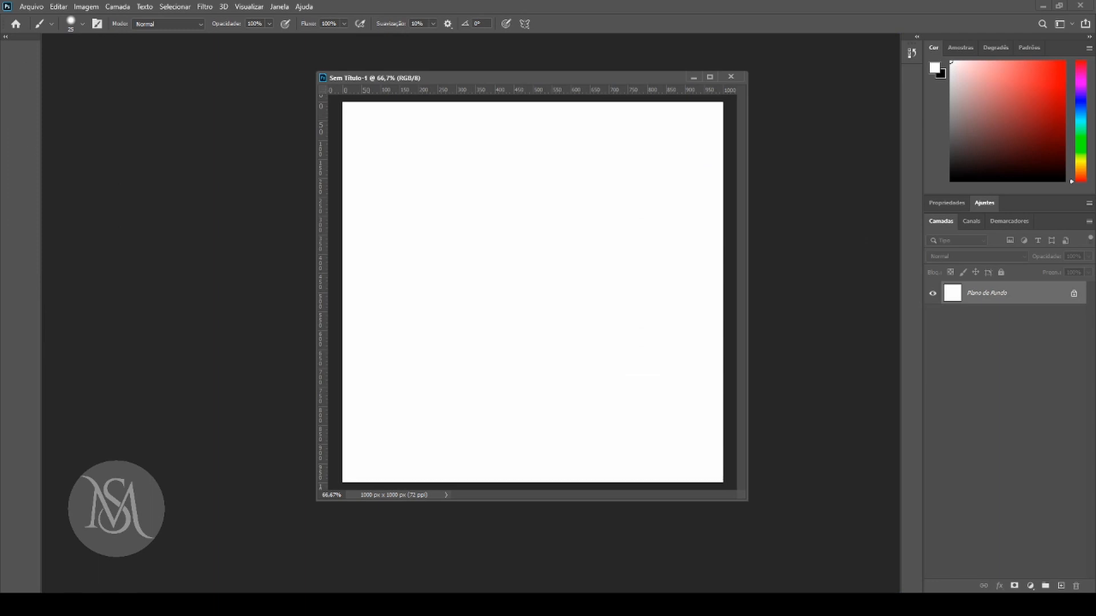
{"action": "left_click_drag", "start_coordinate": [1095, 222], "coordinate": [1, 153]}
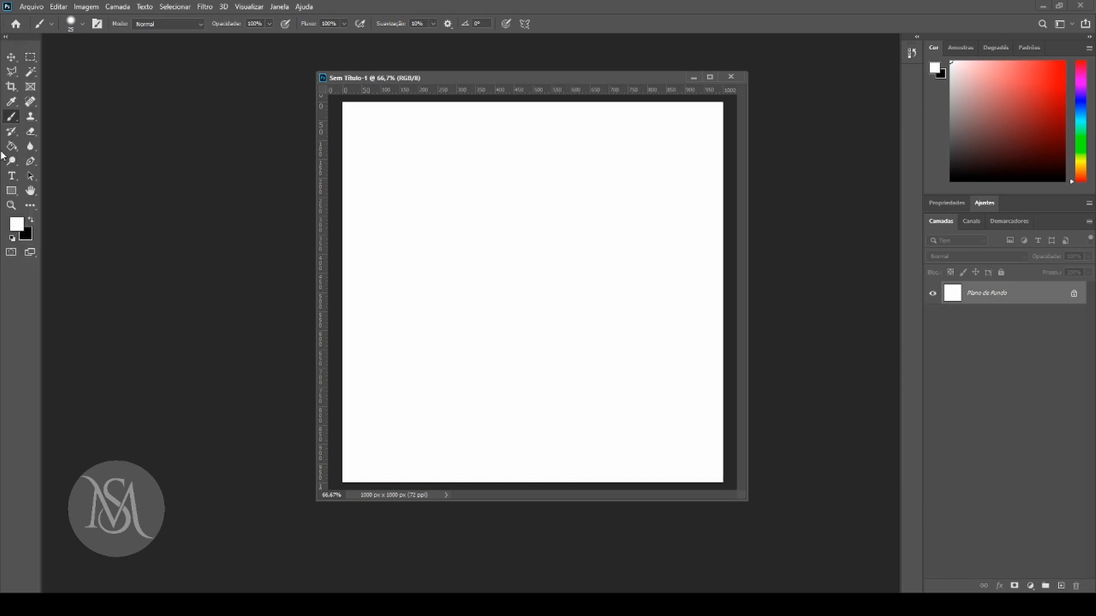
{"action": "left_click_drag", "start_coordinate": [12, 43], "coordinate": [2, 100]}
{"action": "mouse_move", "coordinate": [557, 78]}
{"action": "left_mouse_down"}
{"action": "mouse_move", "coordinate": [348, 67]}
{"action": "mouse_move", "coordinate": [568, 62]}
{"action": "left_mouse_up"}
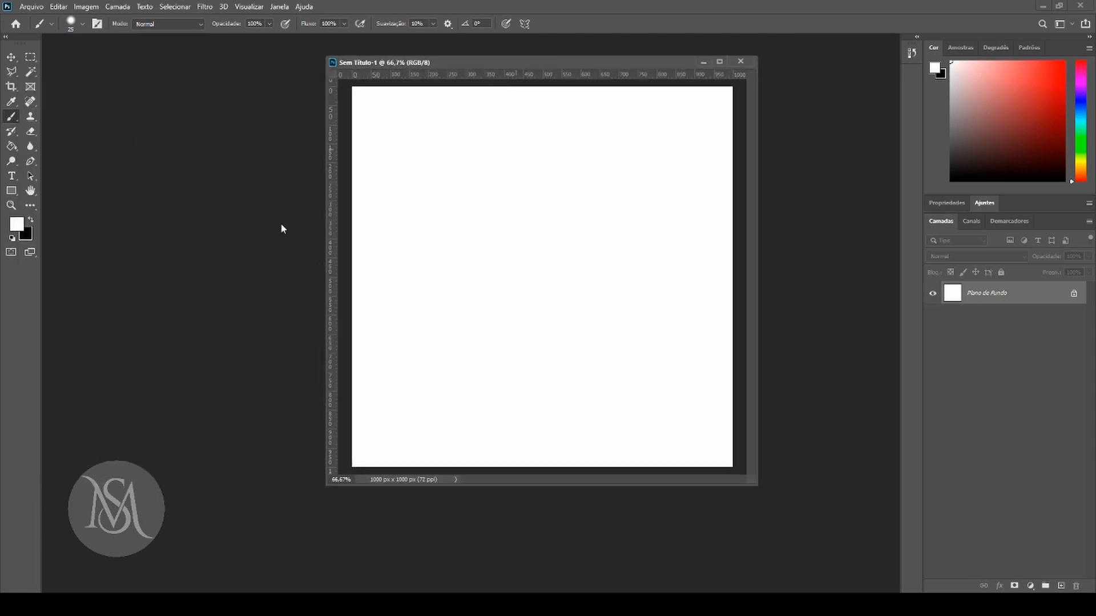
View the commands listed under Arquivo and Editar.
{"action": "left_click", "coordinate": [31, 6]}
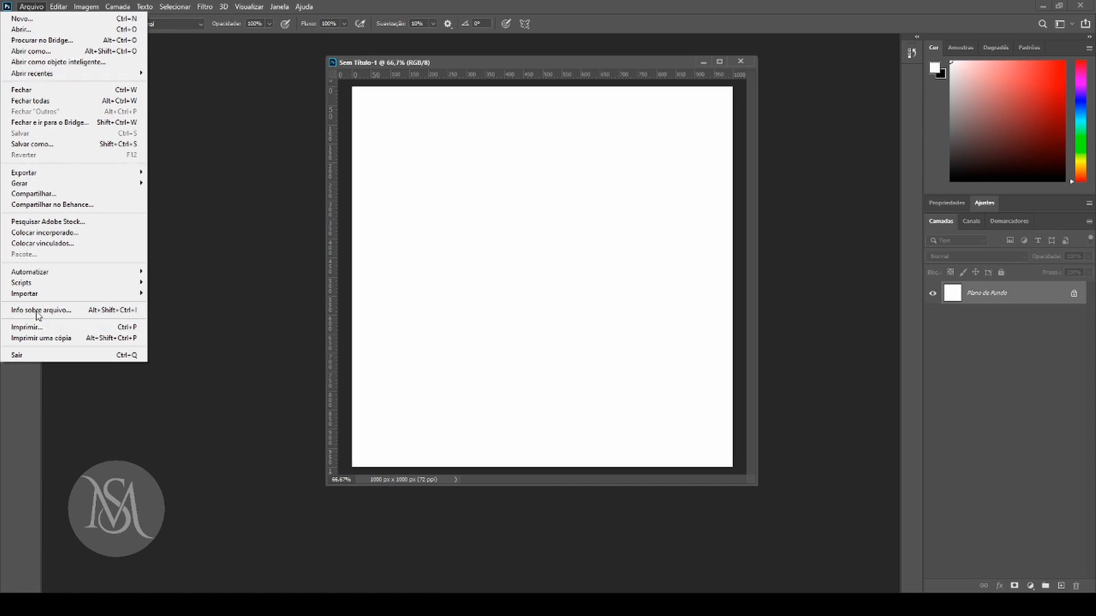
{"action": "mouse_move", "coordinate": [101, 284]}
{"action": "left_click", "coordinate": [59, 8]}
{"action": "left_click", "coordinate": [60, 7]}
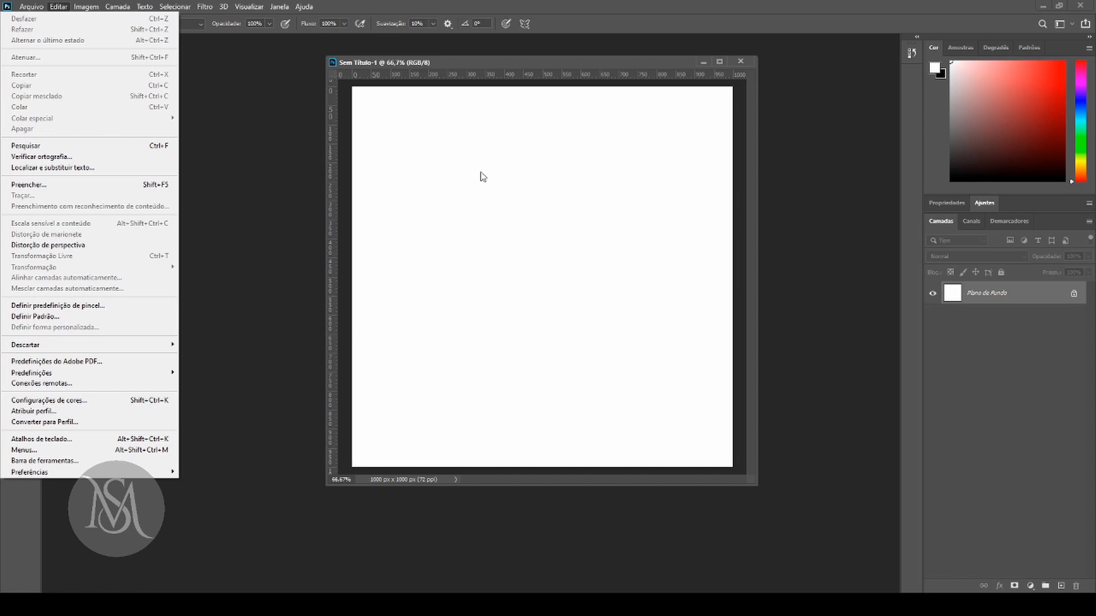
View the Imagem commands and activate the Ferramenta régua from the Análise group.
{"action": "left_click", "coordinate": [88, 6]}
{"action": "left_click", "coordinate": [86, 6]}
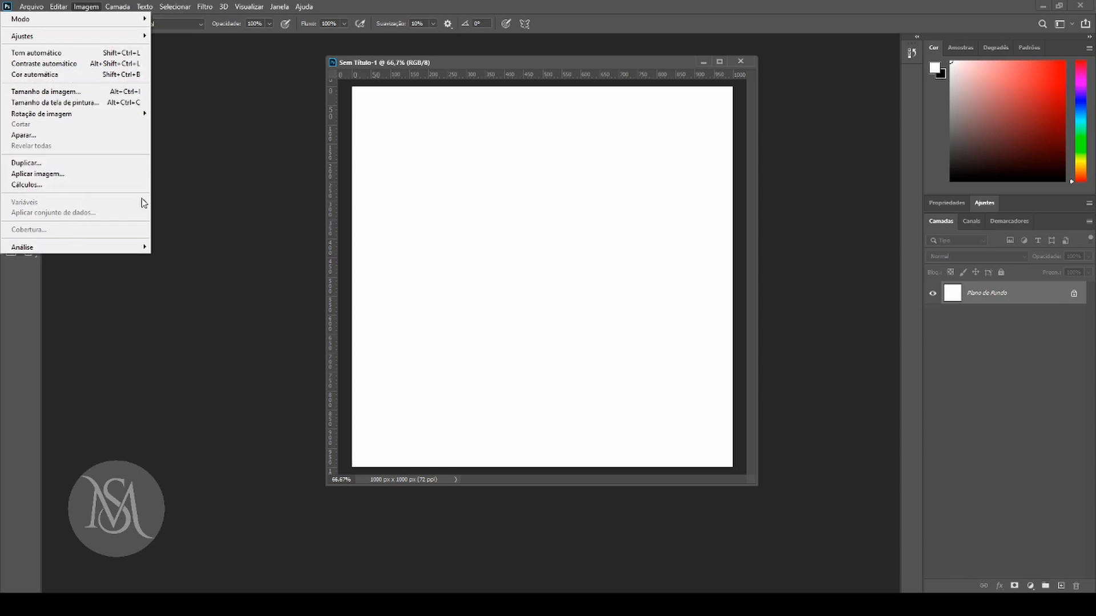
{"action": "mouse_move", "coordinate": [123, 250]}
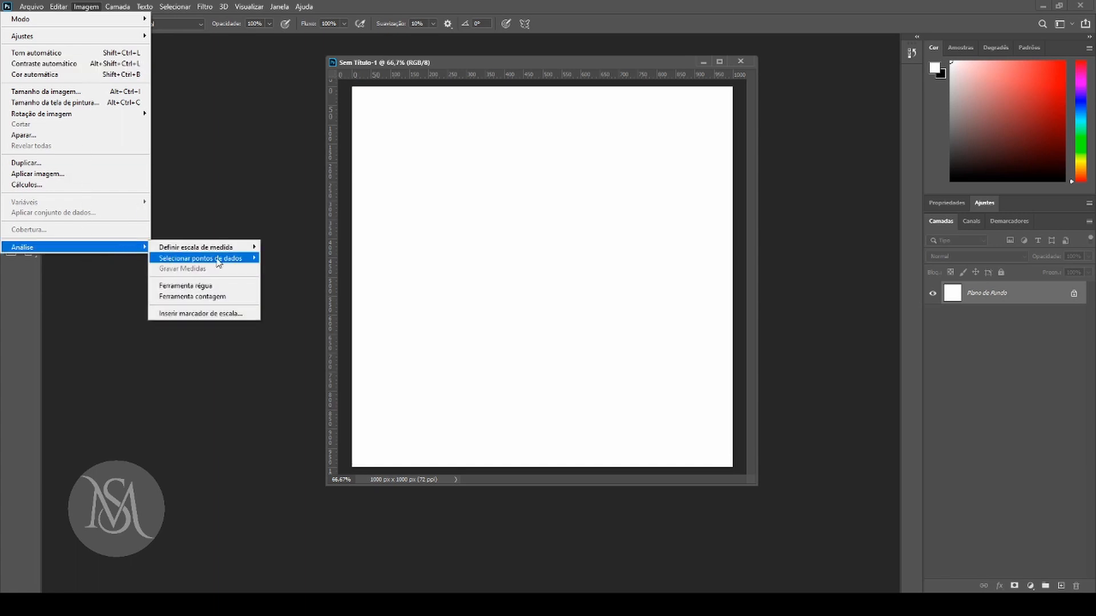
{"action": "left_click", "coordinate": [227, 287]}
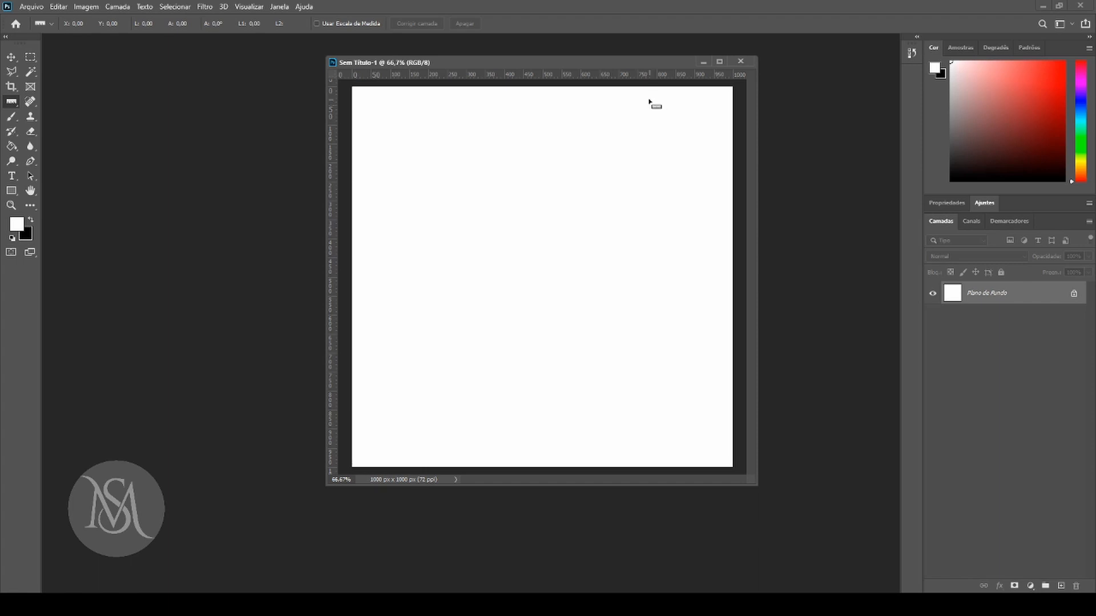
Draw a horizontal measuring line about 666 px long across the upper canvas, shift it down-left, and switch to the Move tool.
{"action": "left_click_drag", "start_coordinate": [437, 146], "coordinate": [692, 189]}
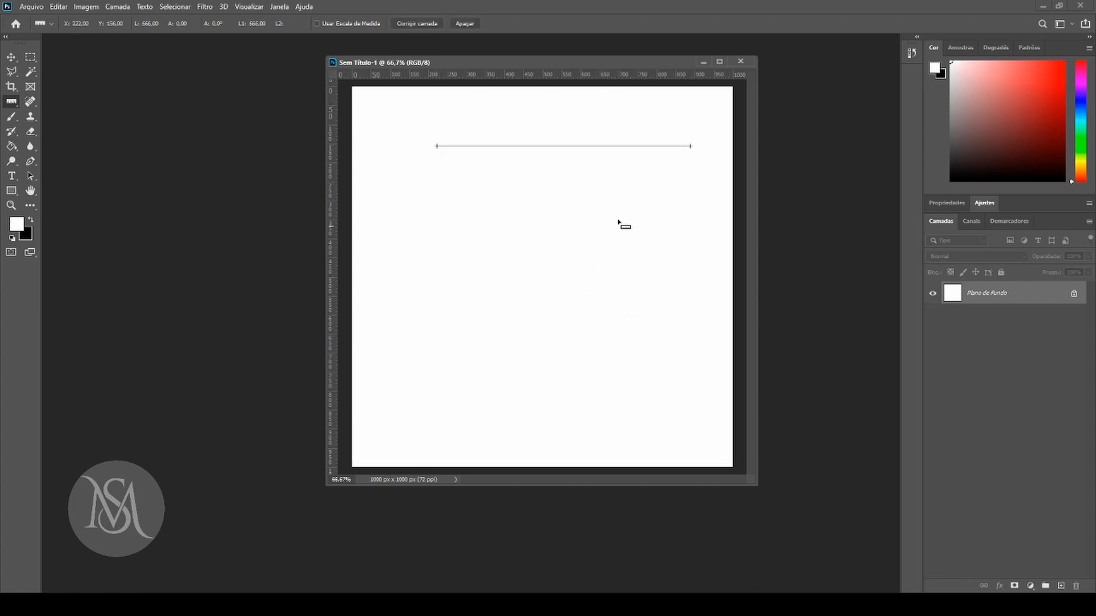
{"action": "left_click_drag", "start_coordinate": [479, 148], "coordinate": [451, 175]}
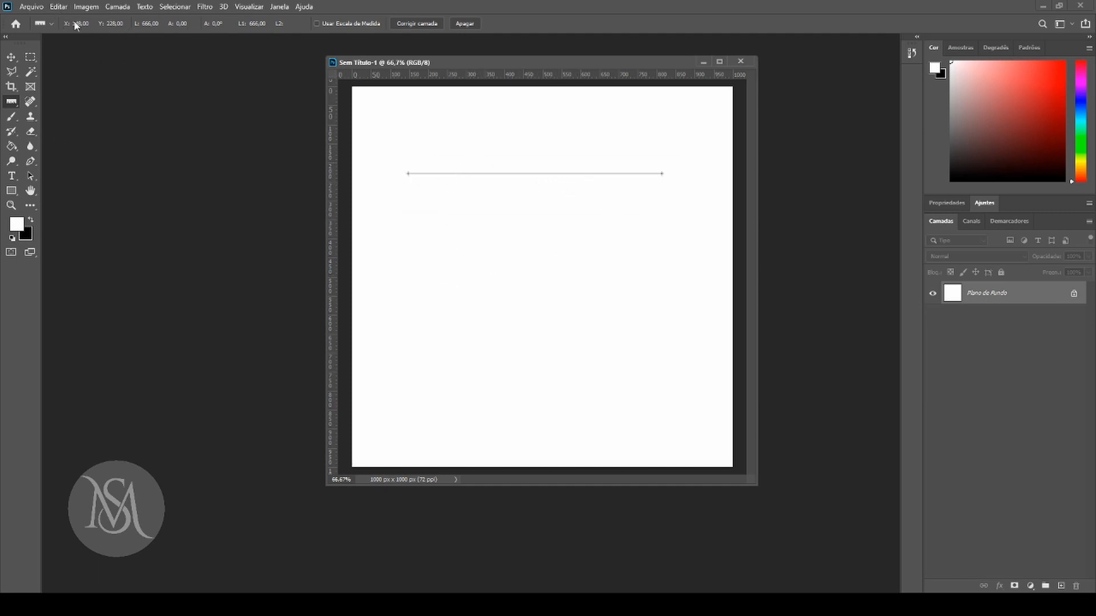
{"action": "left_click", "coordinate": [51, 24]}
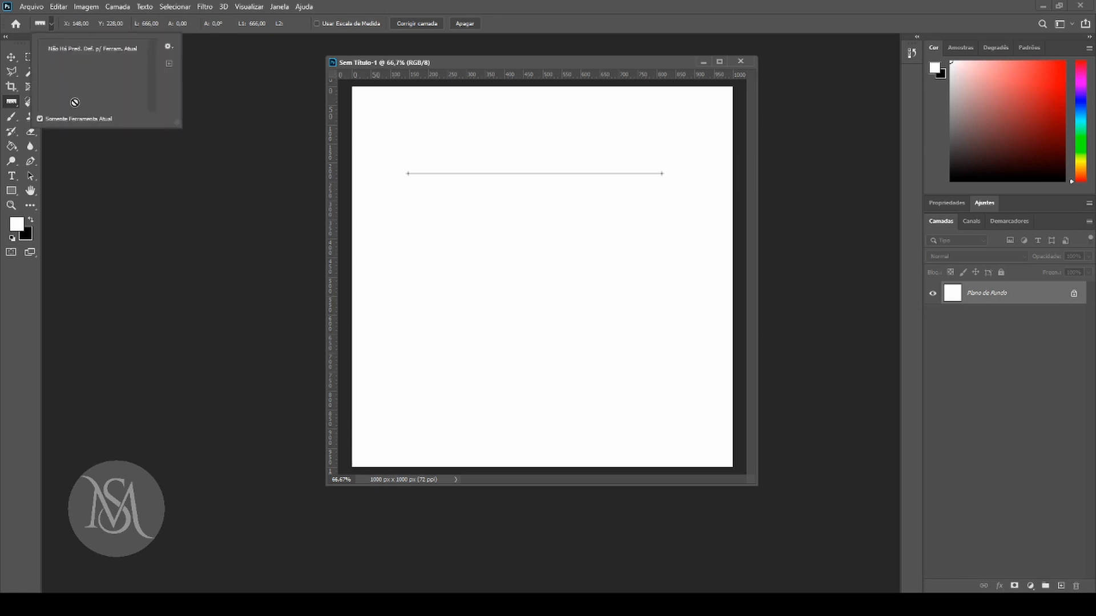
{"action": "left_click", "coordinate": [269, 241]}
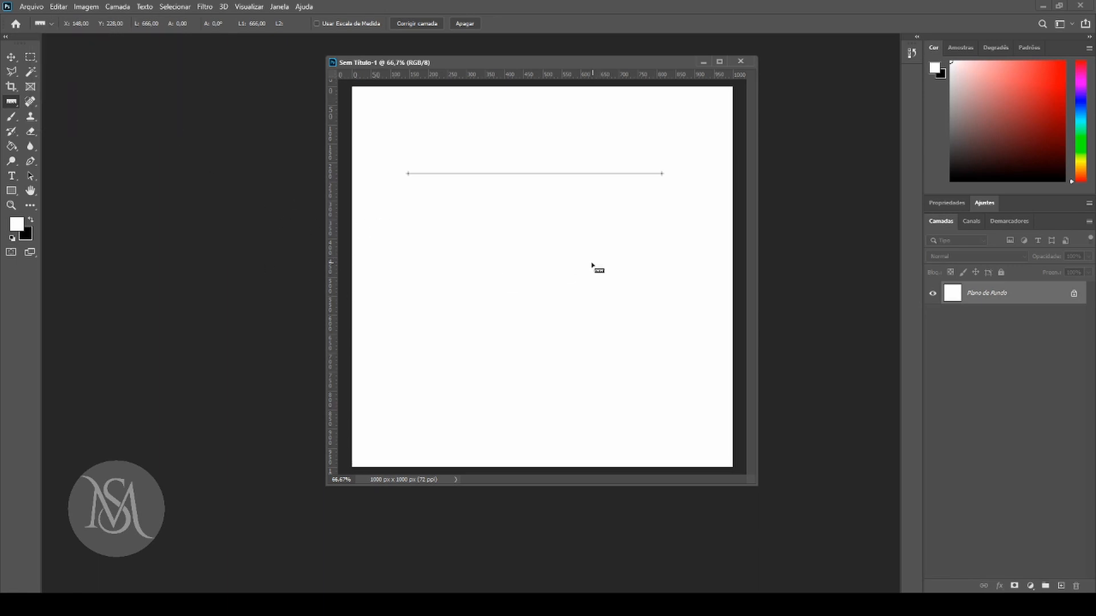
{"action": "left_click", "coordinate": [10, 60]}
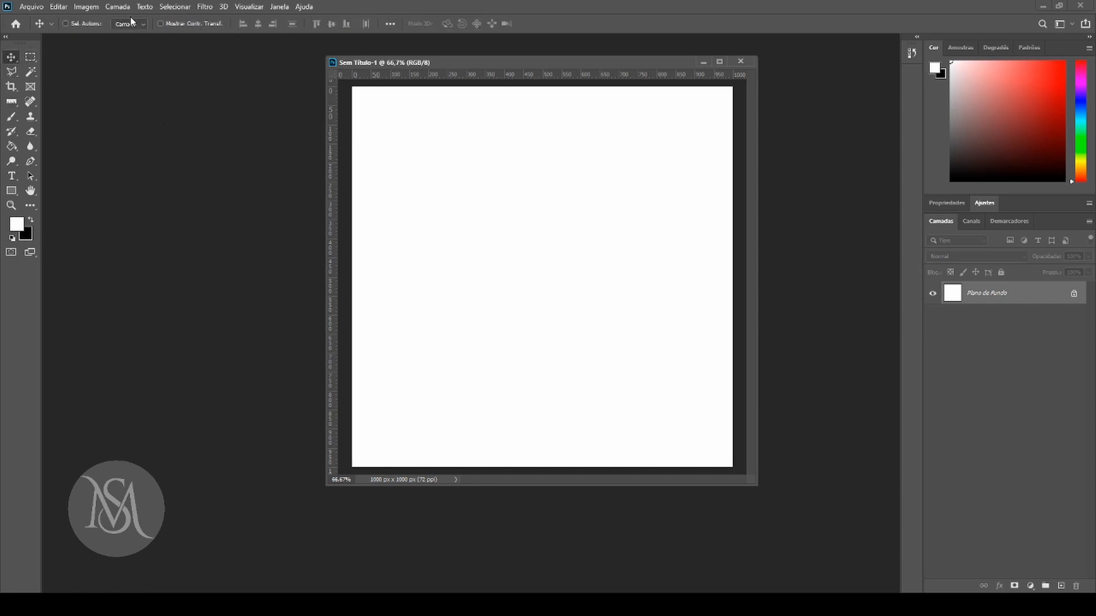
View the commands listed under Camada and Texto.
{"action": "left_click", "coordinate": [118, 8]}
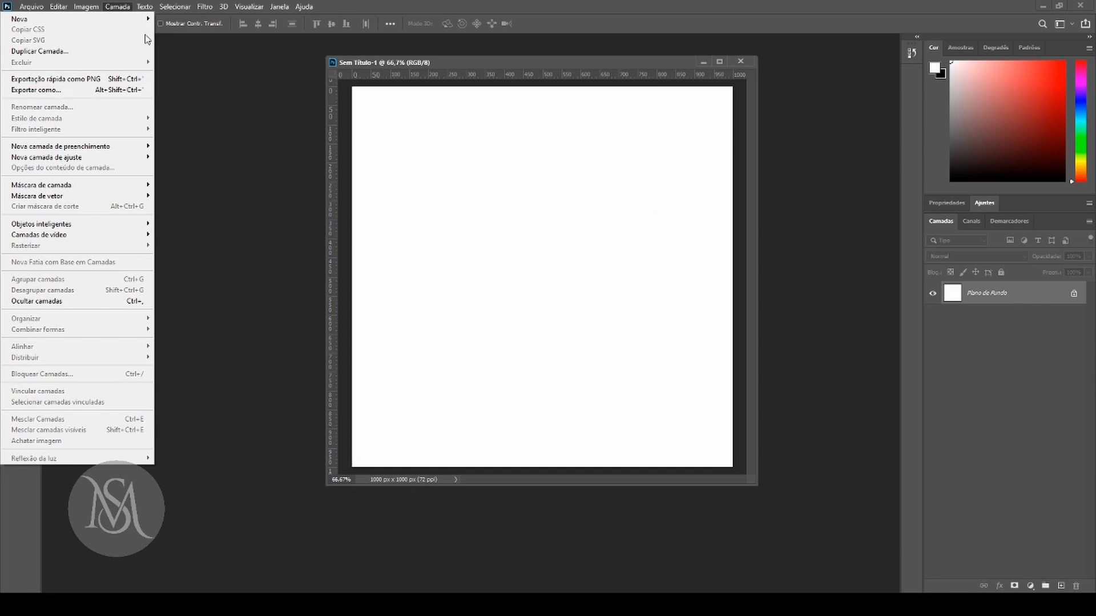
{"action": "left_click", "coordinate": [194, 65]}
{"action": "left_click", "coordinate": [146, 9]}
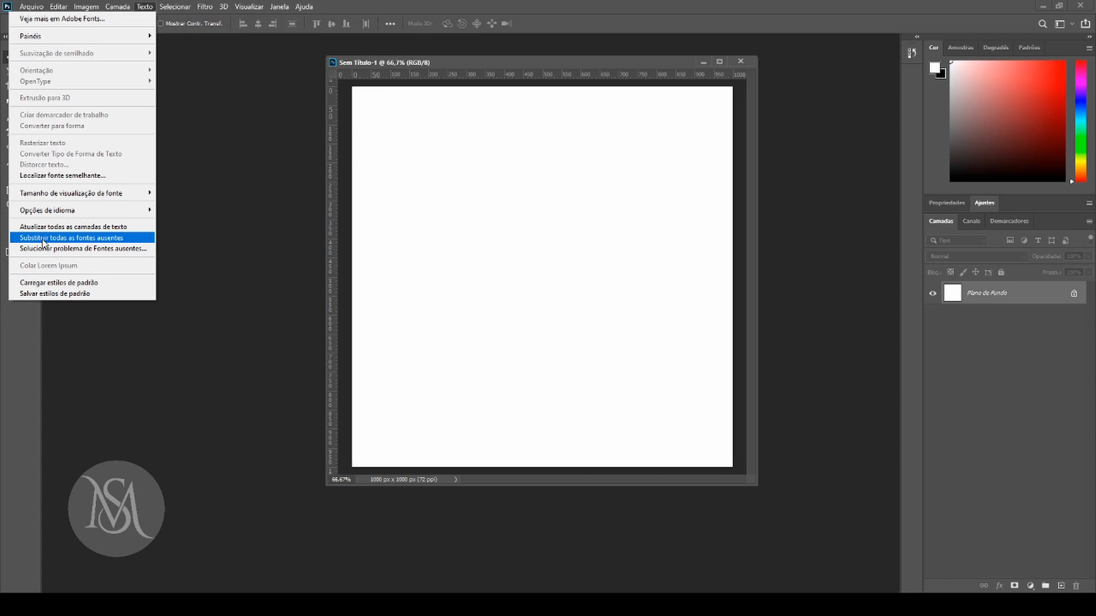
{"action": "key", "text": "Escape"}
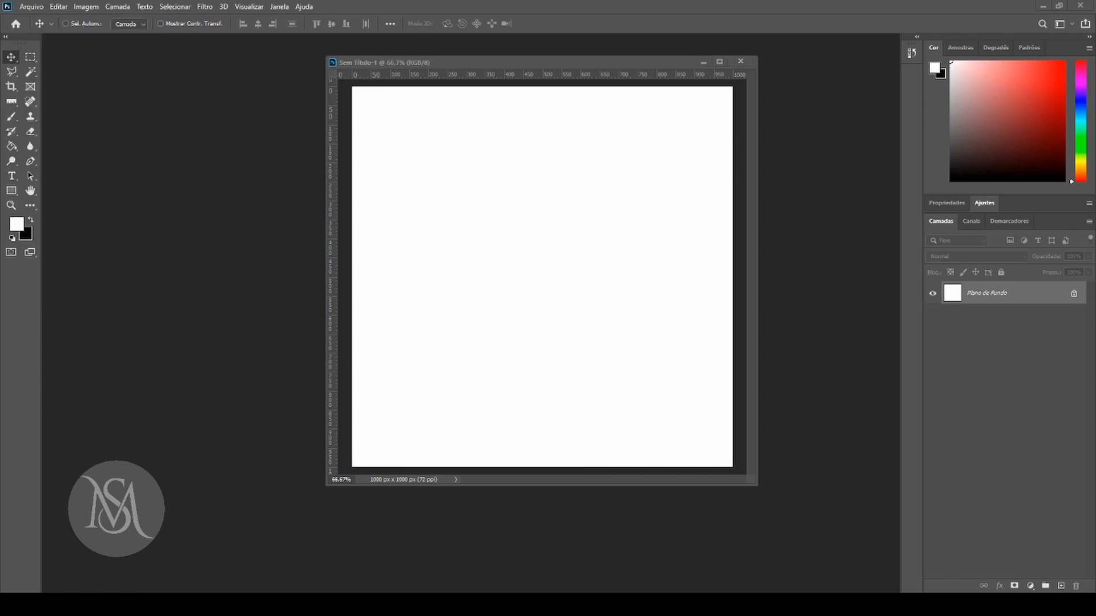
{"action": "left_click", "coordinate": [97, 198]}
{"action": "left_click", "coordinate": [145, 7]}
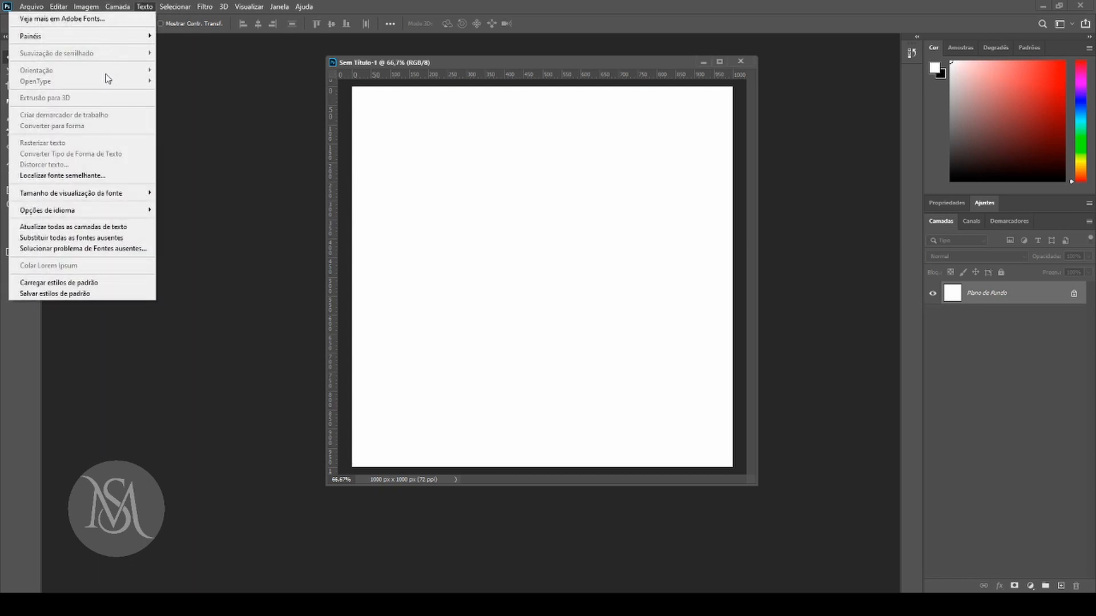
{"action": "mouse_move", "coordinate": [88, 208]}
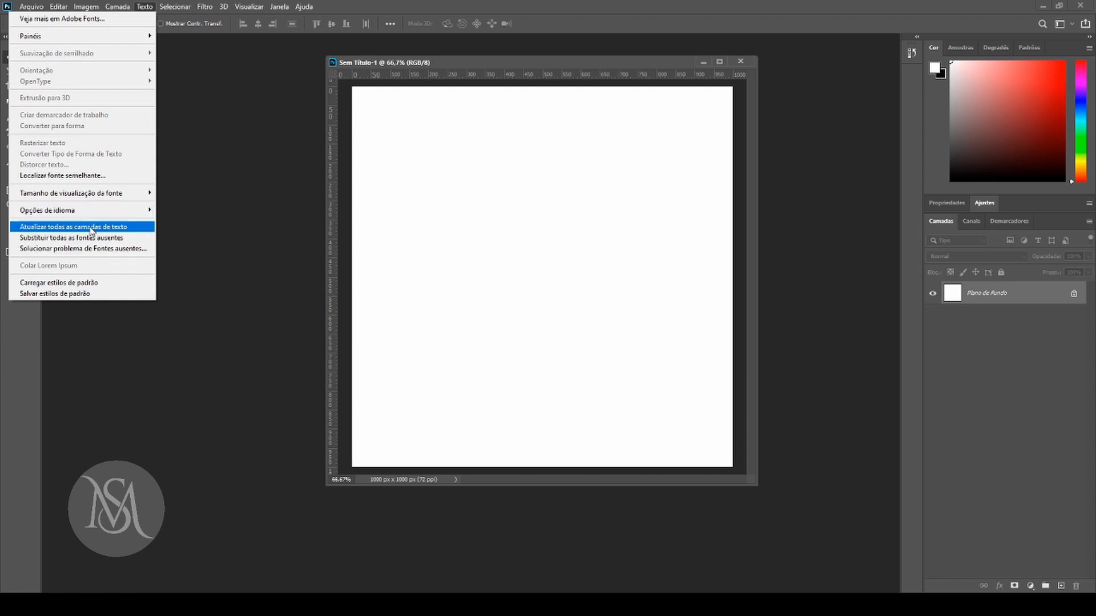
{"action": "left_click", "coordinate": [95, 283]}
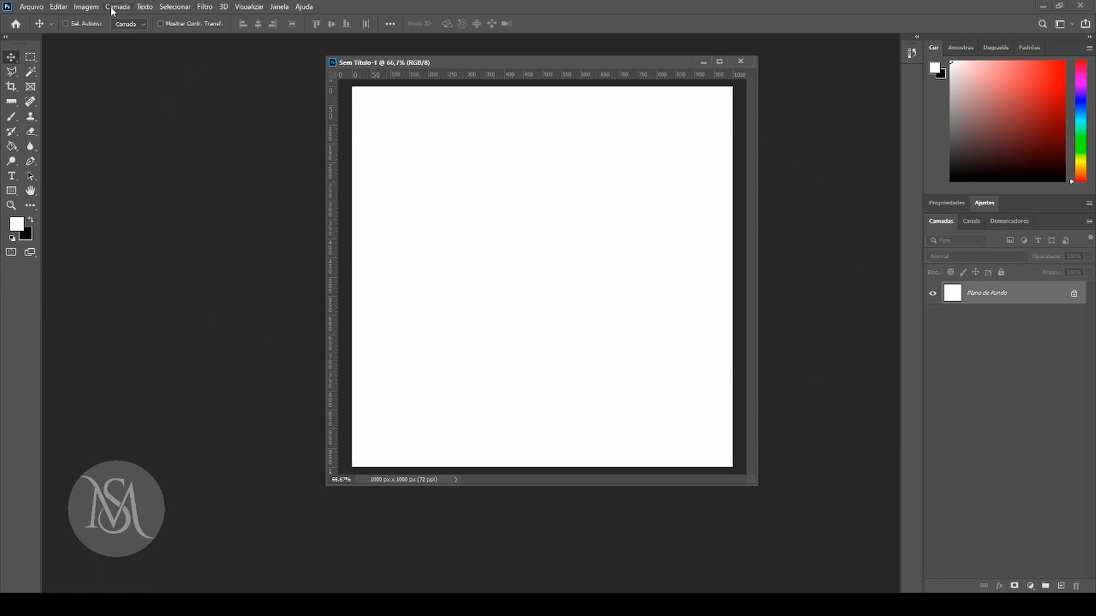
View the commands under Selecionar and Filtro, including the filter groups Vídeo, 3D and Desfoque.
{"action": "left_click", "coordinate": [177, 7]}
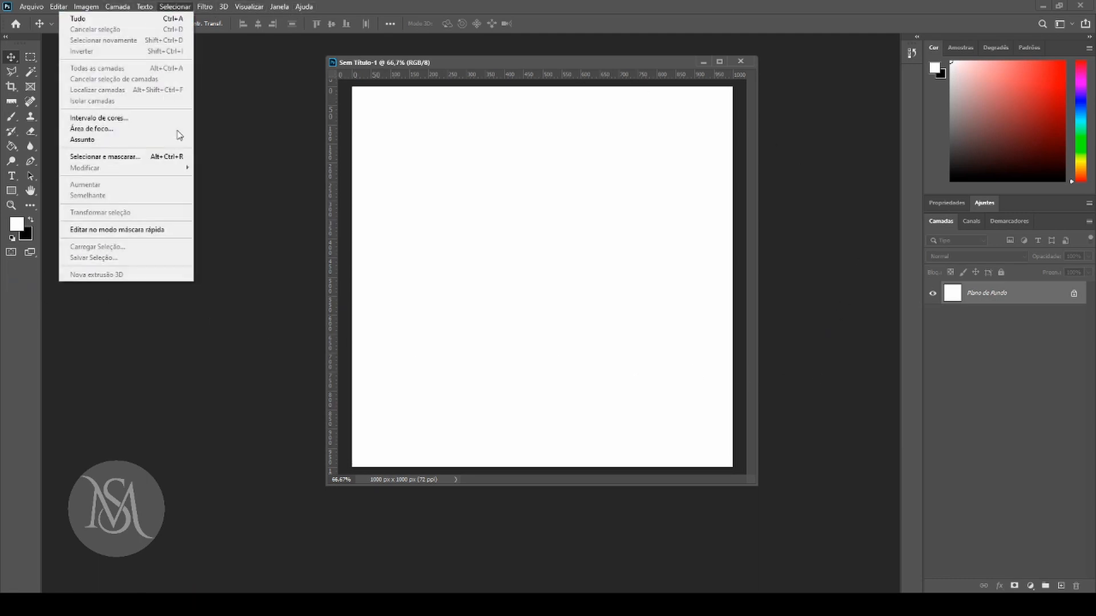
{"action": "mouse_move", "coordinate": [144, 7]}
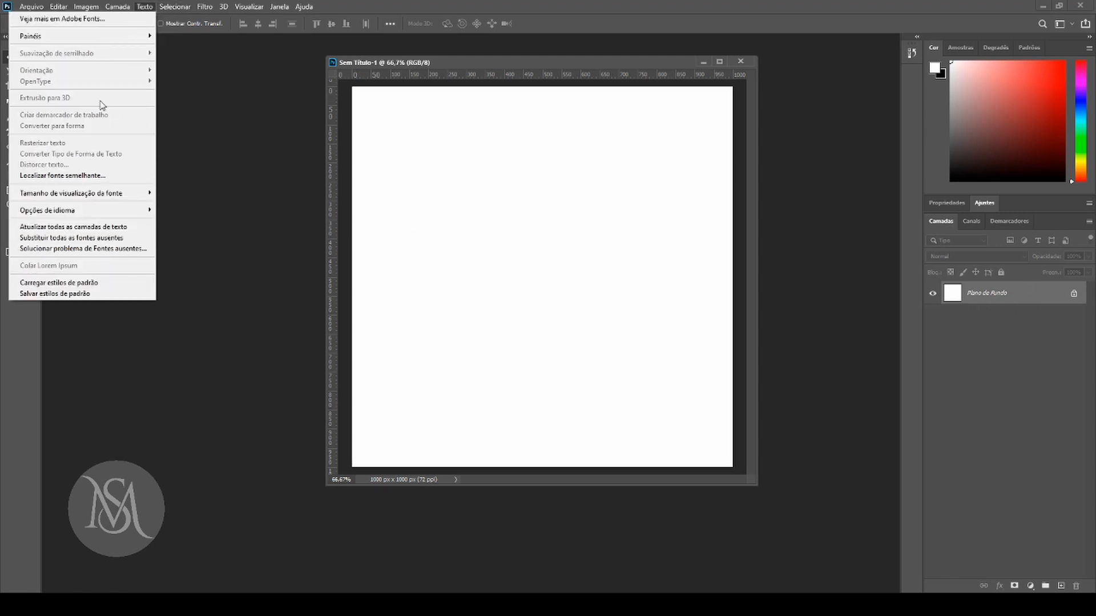
{"action": "left_click", "coordinate": [204, 8]}
{"action": "left_click", "coordinate": [203, 8]}
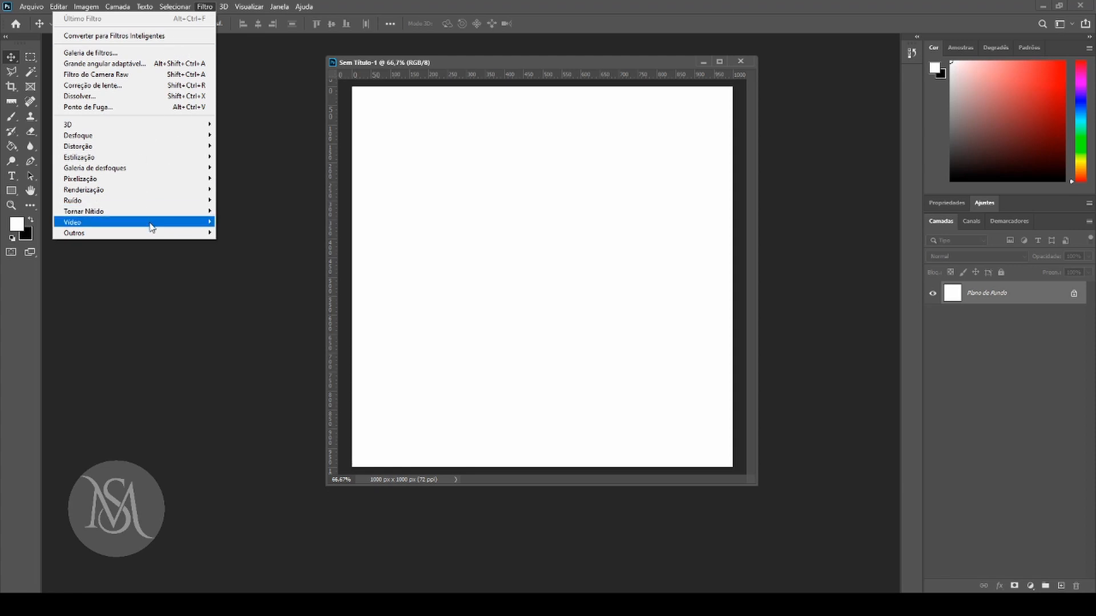
{"action": "mouse_move", "coordinate": [153, 223]}
{"action": "mouse_move", "coordinate": [160, 125]}
{"action": "mouse_move", "coordinate": [194, 136]}
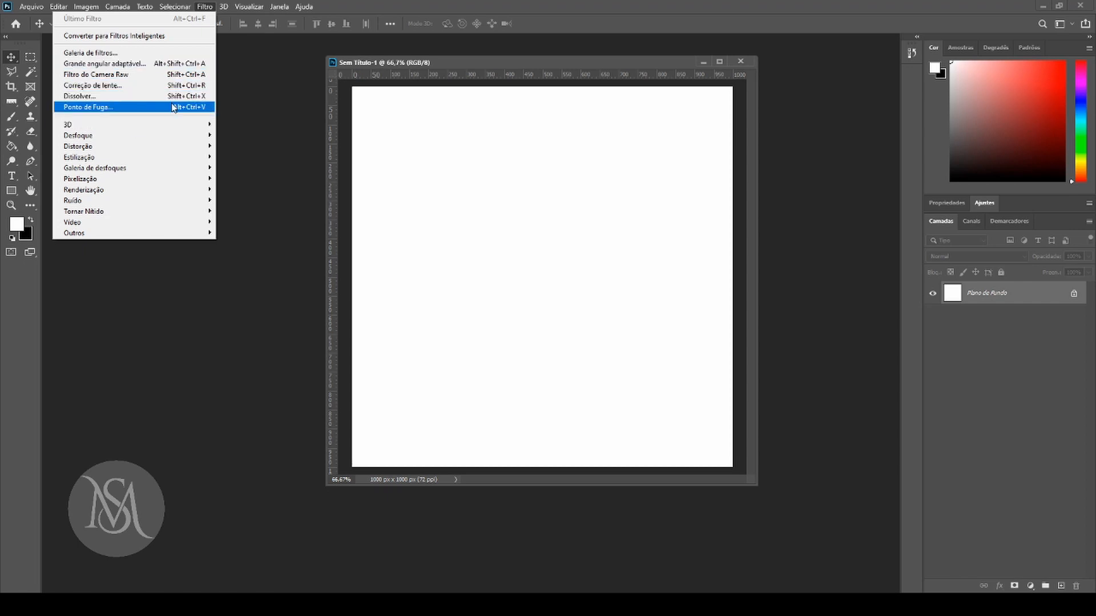
View the commands listed under 3D and Visualizar.
{"action": "mouse_move", "coordinate": [223, 8]}
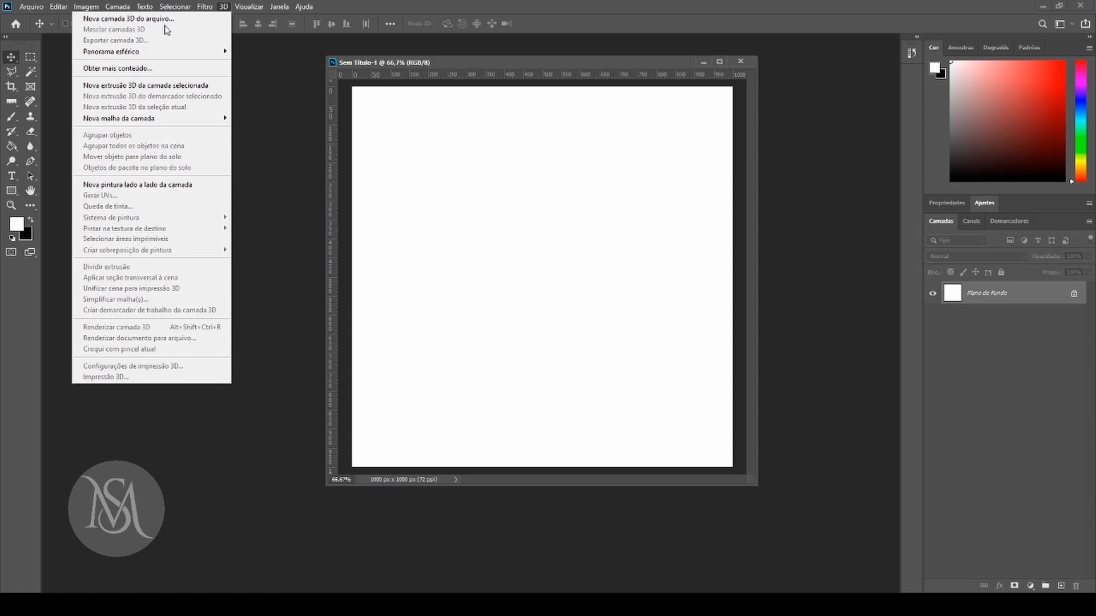
{"action": "left_click", "coordinate": [224, 8]}
{"action": "left_click", "coordinate": [224, 8]}
{"action": "left_click", "coordinate": [342, 4]}
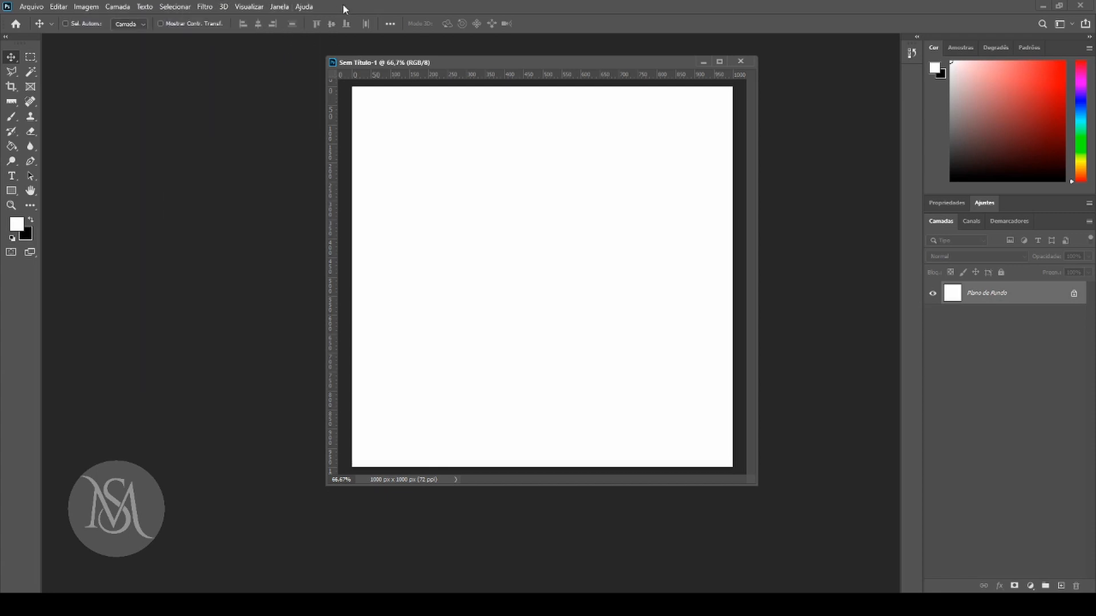
{"action": "left_click", "coordinate": [247, 7]}
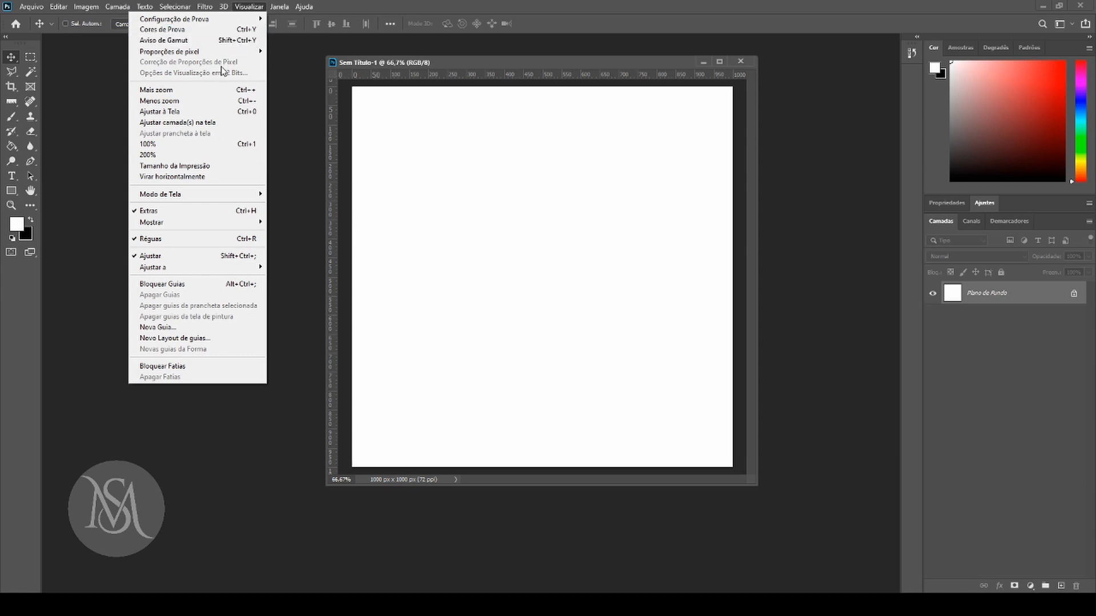
Expand the Ajustes panel from the Janela commands and collapse it again, and view the commands under Ajuda.
{"action": "left_click", "coordinate": [279, 7]}
{"action": "left_click", "coordinate": [279, 7]}
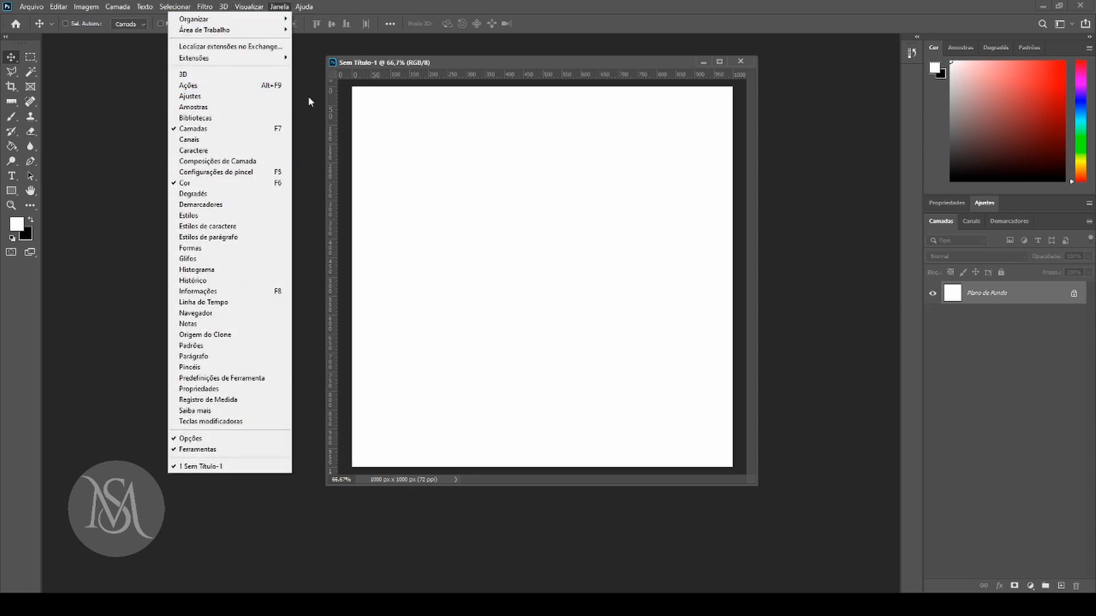
{"action": "left_click", "coordinate": [224, 96]}
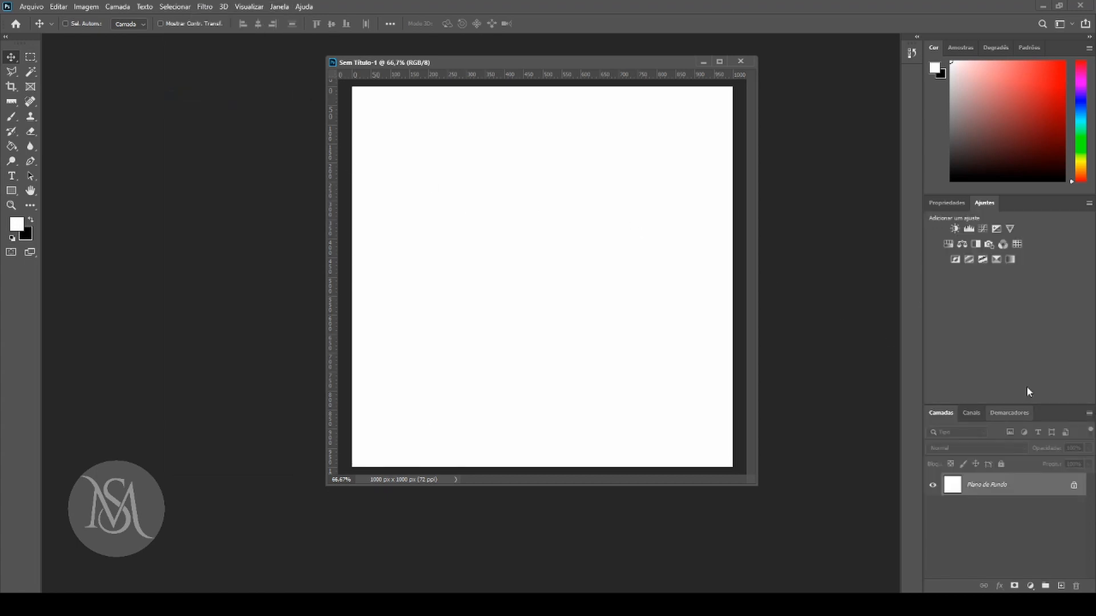
{"action": "left_click", "coordinate": [990, 204]}
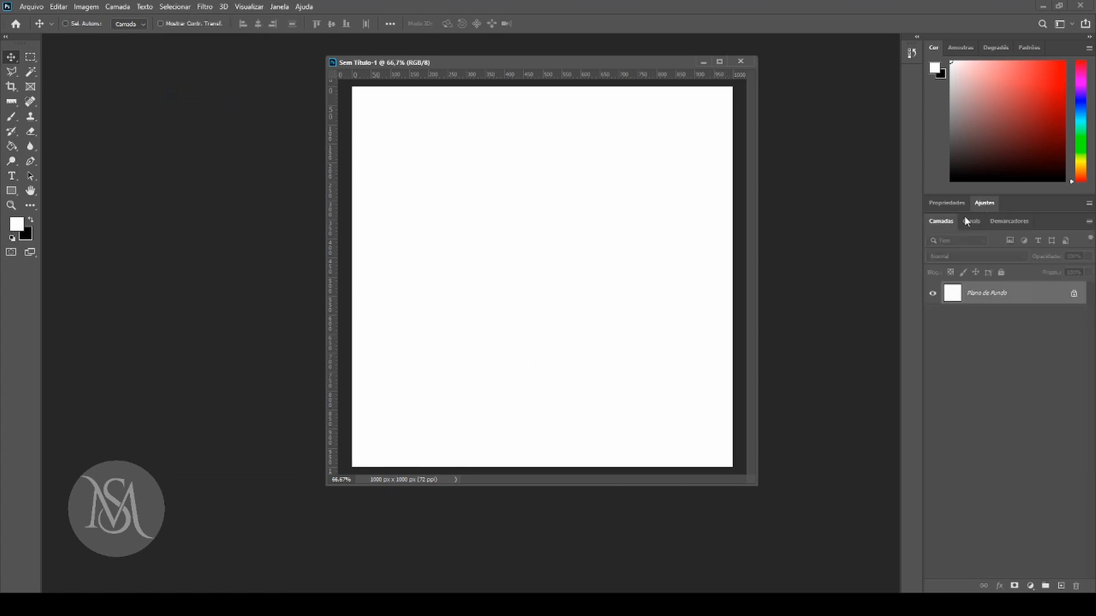
{"action": "left_click", "coordinate": [300, 8]}
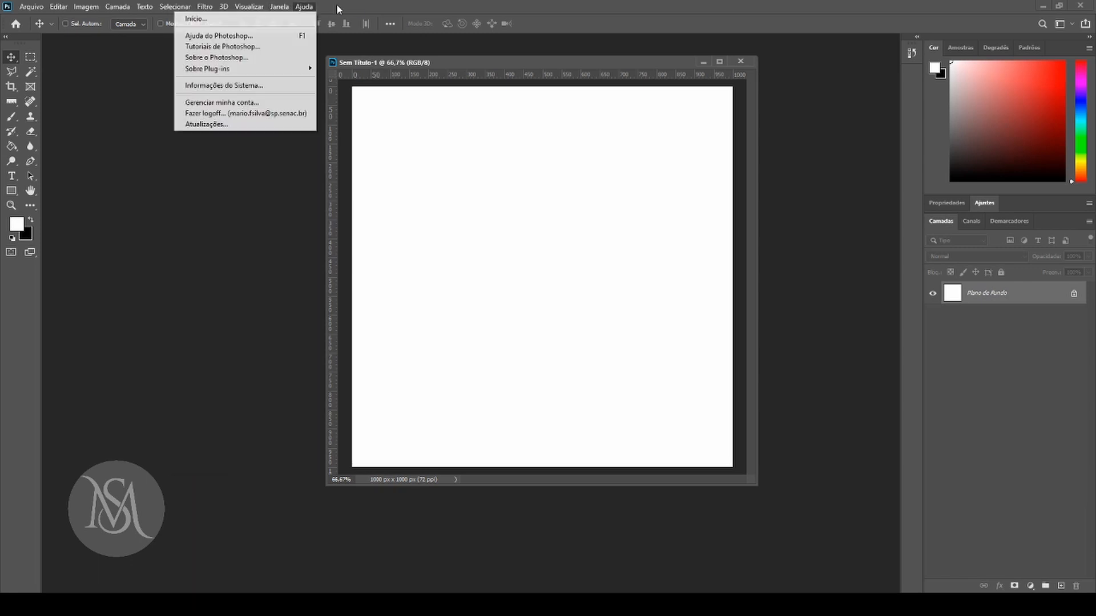
{"action": "left_click", "coordinate": [856, 147]}
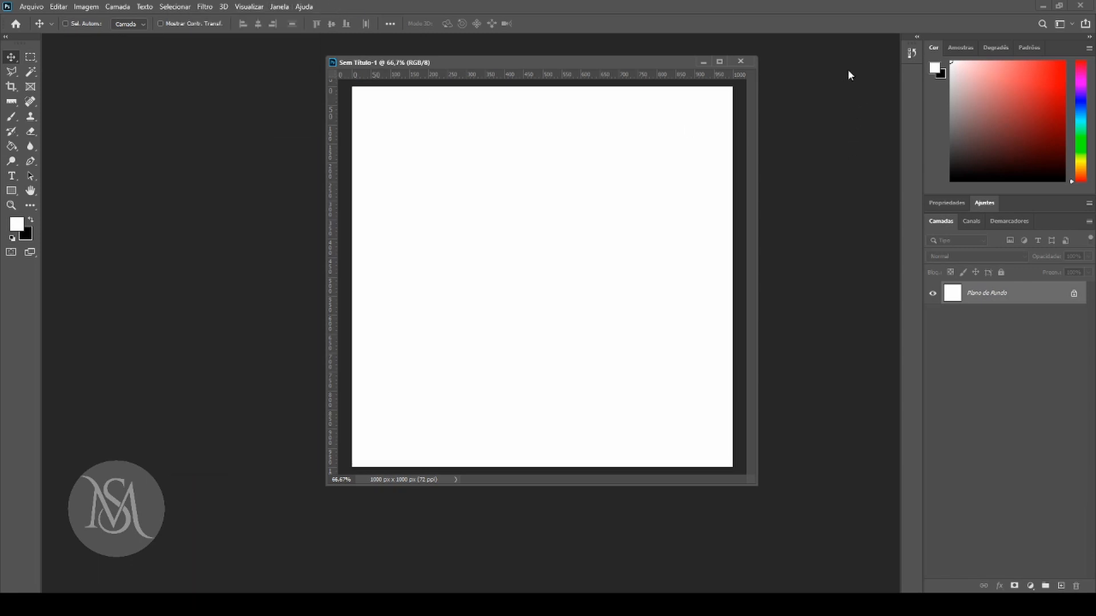
Save the current panel layout as a new workspace named Area 51.
{"action": "left_click", "coordinate": [1062, 24]}
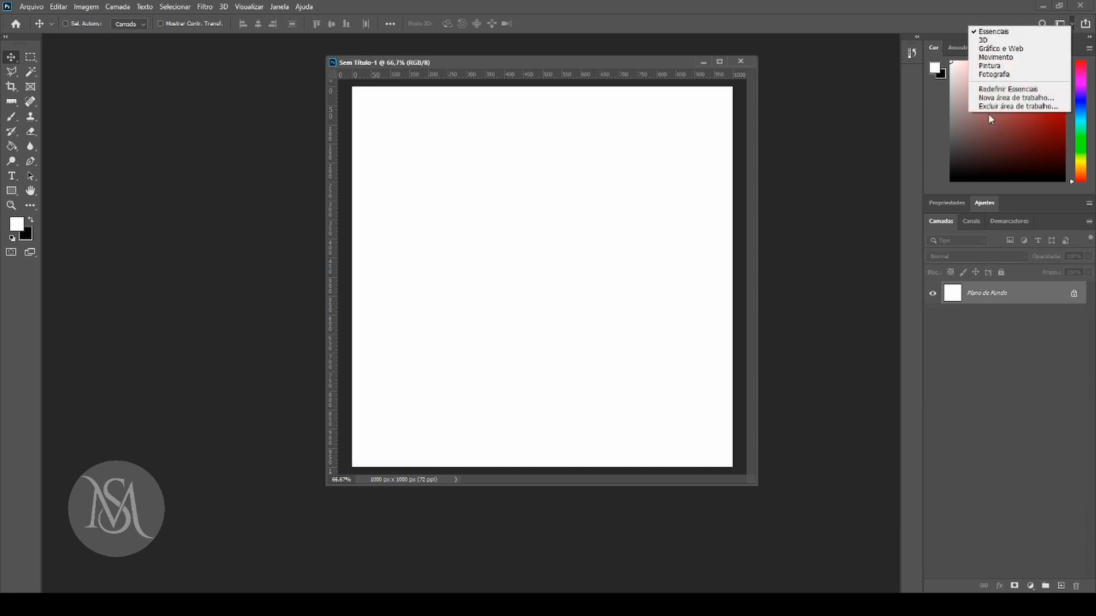
{"action": "left_click", "coordinate": [1016, 98]}
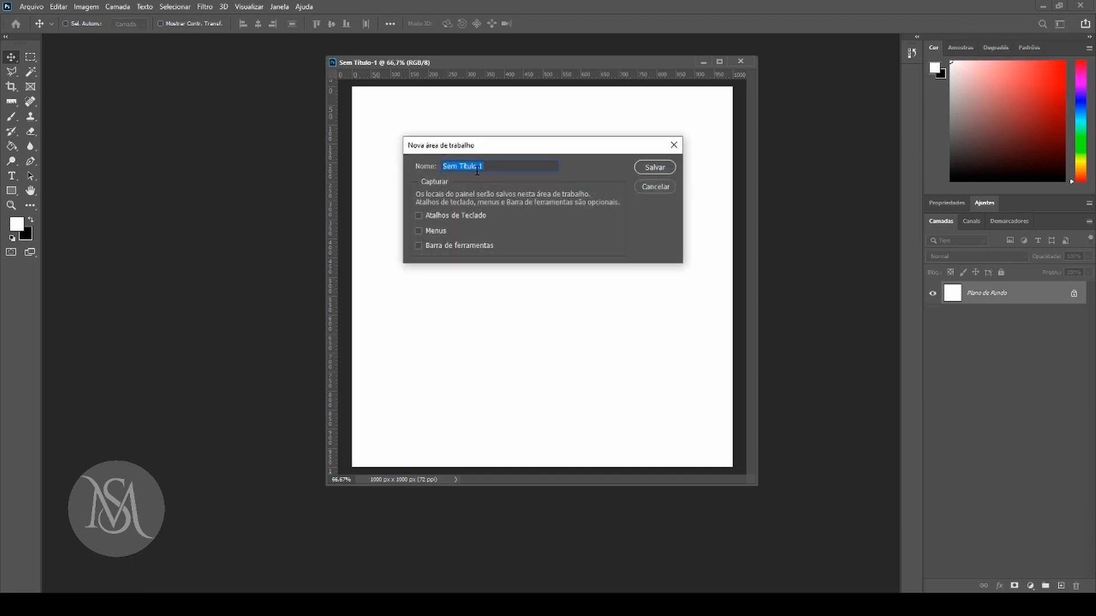
{"action": "type", "text": "Area 51"}
{"action": "left_click", "coordinate": [659, 168]}
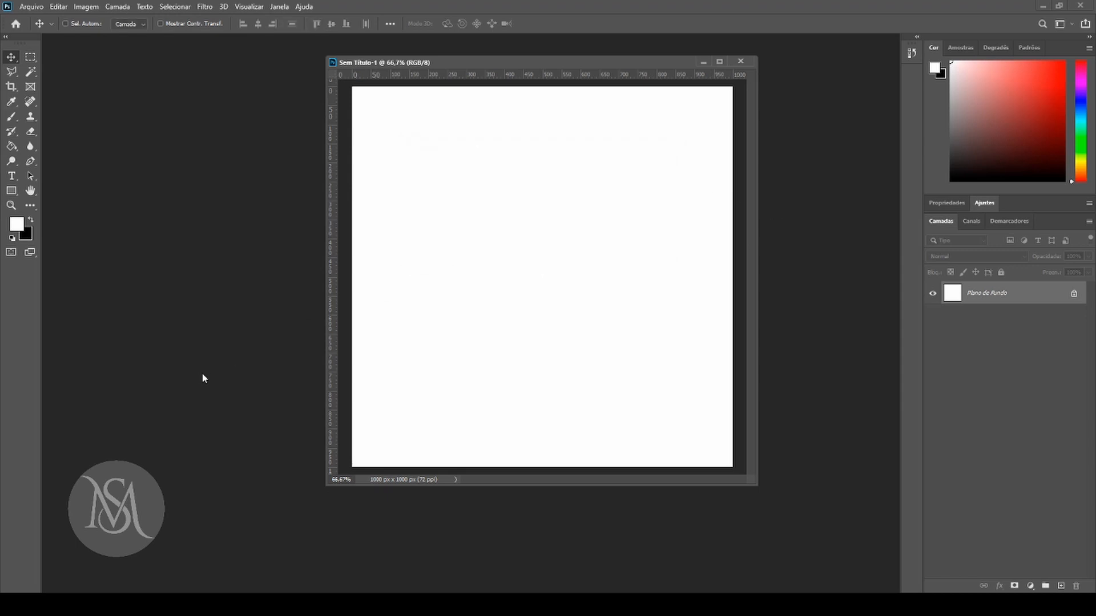
Switch the workspace to Essenciais and Movimento, and return to the Area 51 workspace.
{"action": "left_click", "coordinate": [1069, 27]}
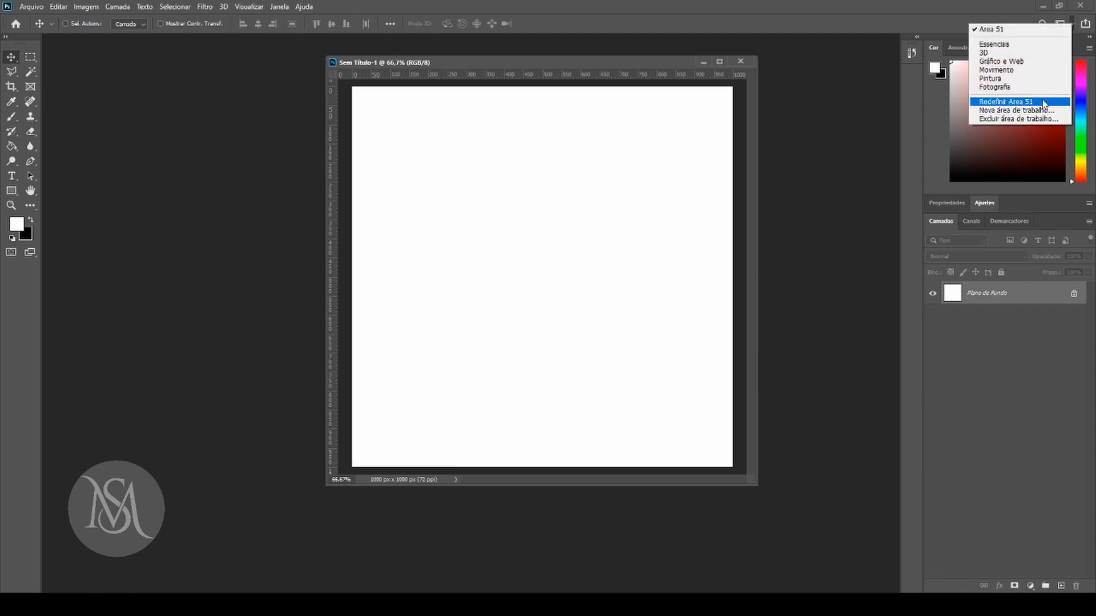
{"action": "left_click", "coordinate": [1010, 45]}
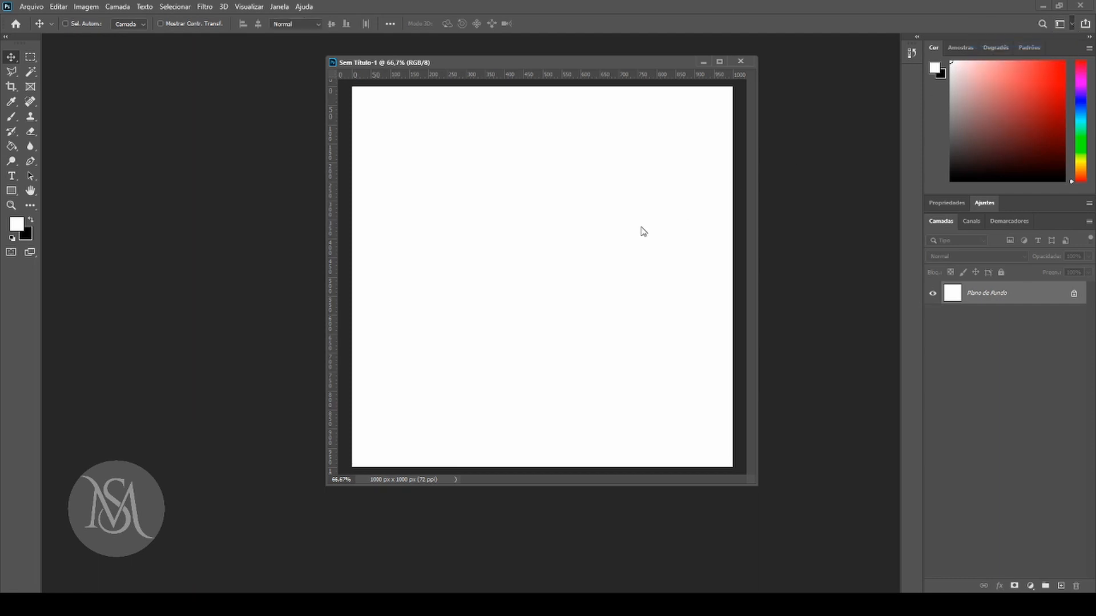
{"action": "left_click", "coordinate": [1071, 24]}
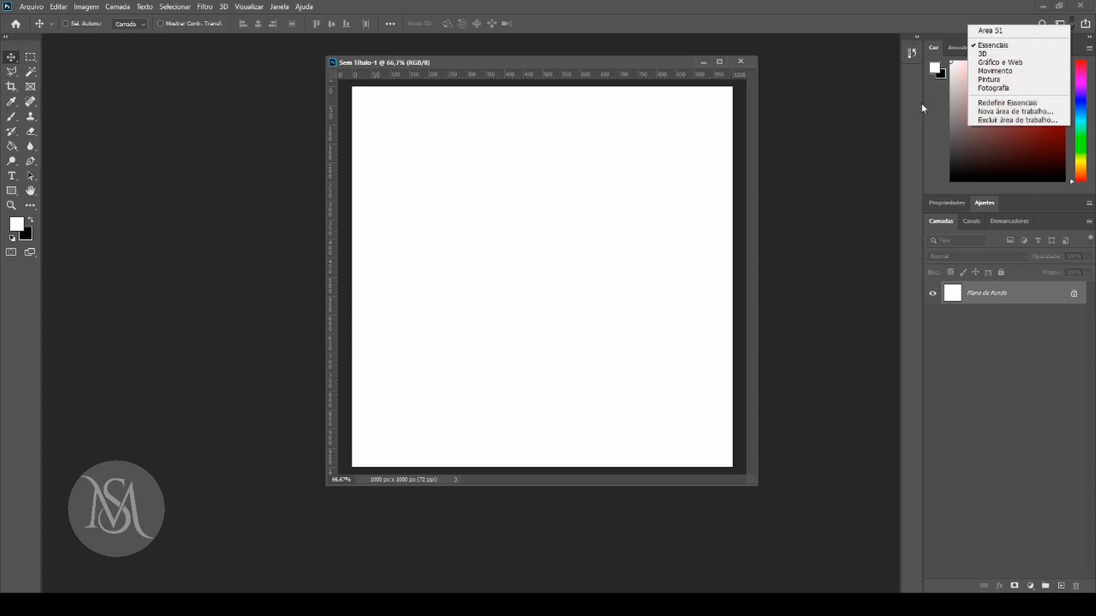
{"action": "left_click", "coordinate": [995, 71]}
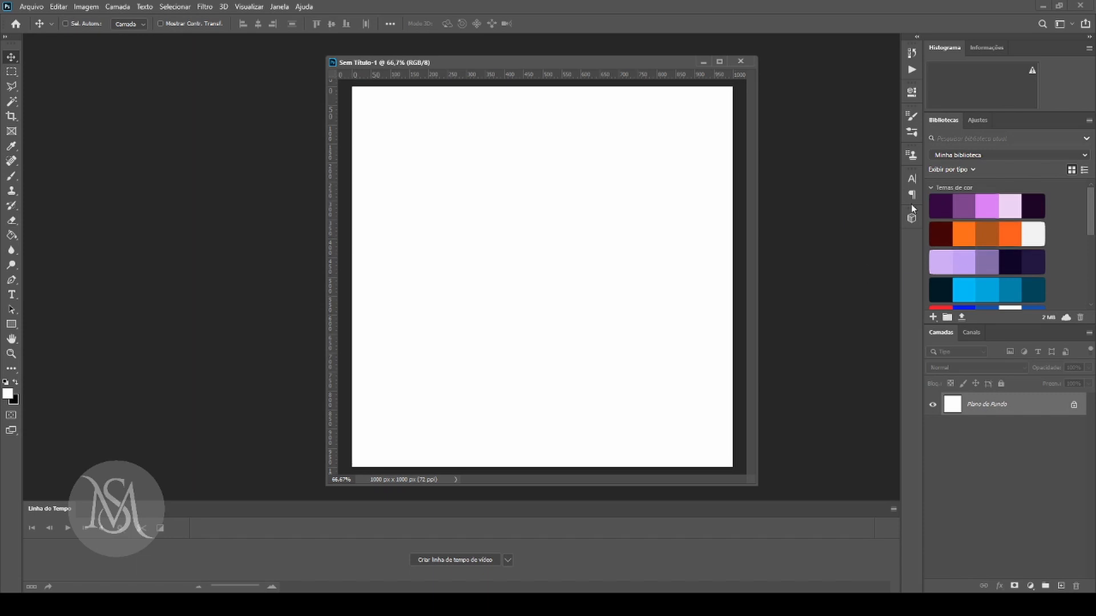
{"action": "left_click", "coordinate": [1071, 24]}
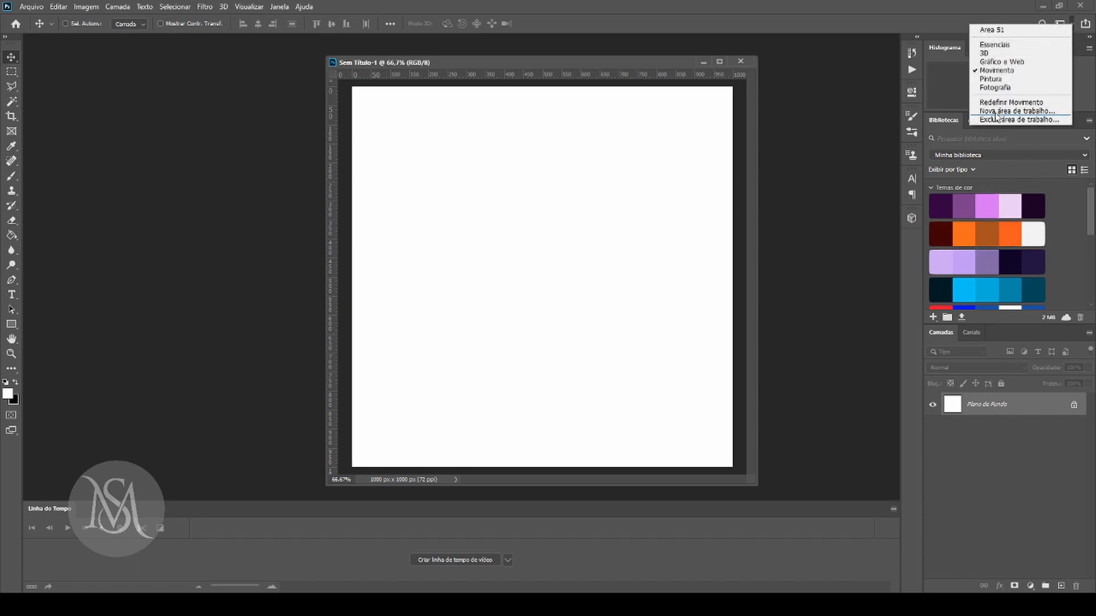
{"action": "left_click", "coordinate": [1009, 29]}
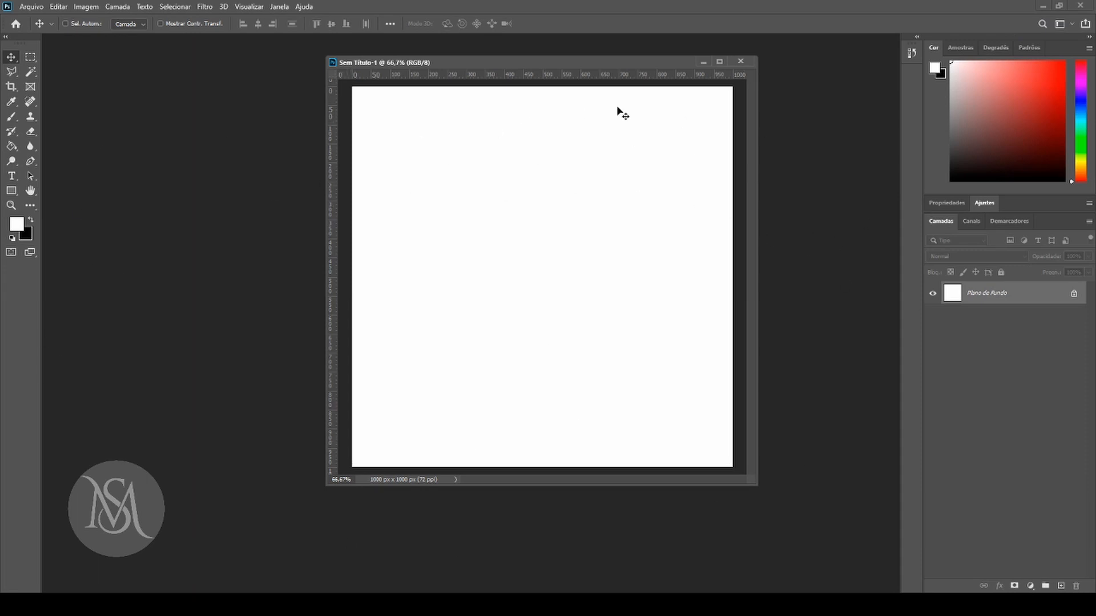
Shift the floating document window toward the tools panel and enlarge it slightly around the canvas.
{"action": "left_click_drag", "start_coordinate": [614, 63], "coordinate": [572, 63]}
{"action": "left_click_drag", "start_coordinate": [713, 490], "coordinate": [729, 513]}
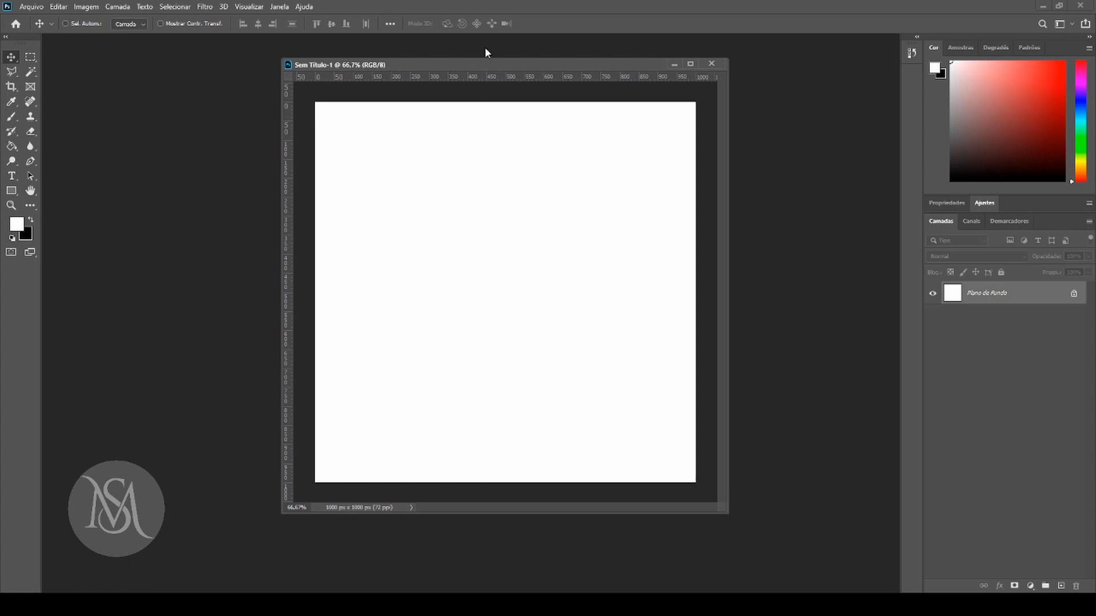
{"action": "left_click_drag", "start_coordinate": [514, 66], "coordinate": [496, 64]}
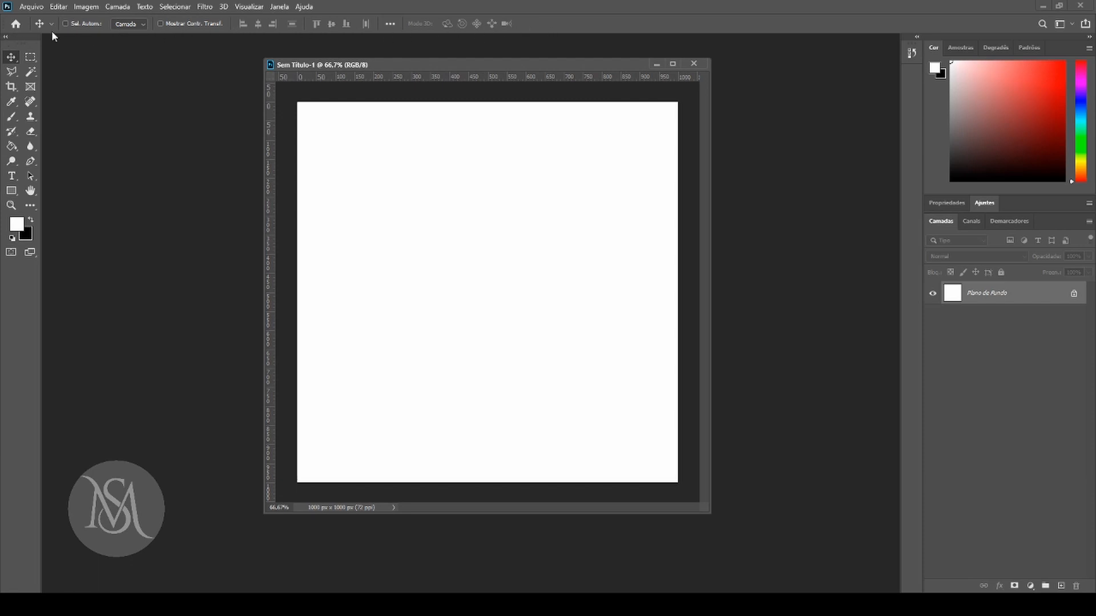
View the Move tool's additional alignment options and create a new empty layer above Plano de Fundo.
{"action": "left_click", "coordinate": [392, 23]}
{"action": "left_click", "coordinate": [512, 36]}
{"action": "left_click", "coordinate": [1061, 587]}
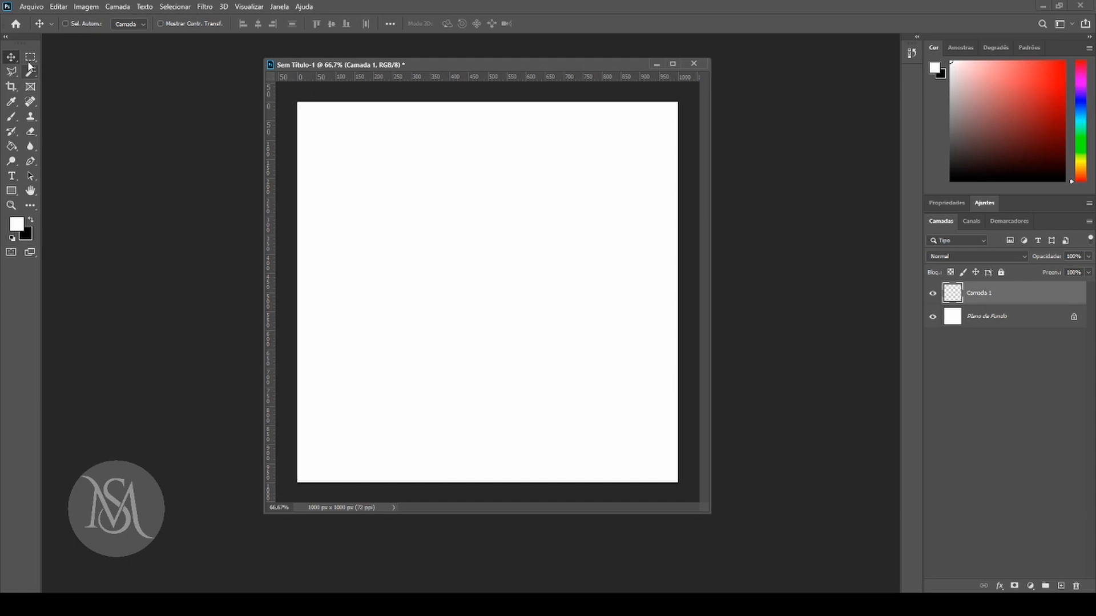
Paint a solid red blob with an elongated tail on Camada 1 using the Brush tool, above the canvas centre.
{"action": "left_click", "coordinate": [15, 120]}
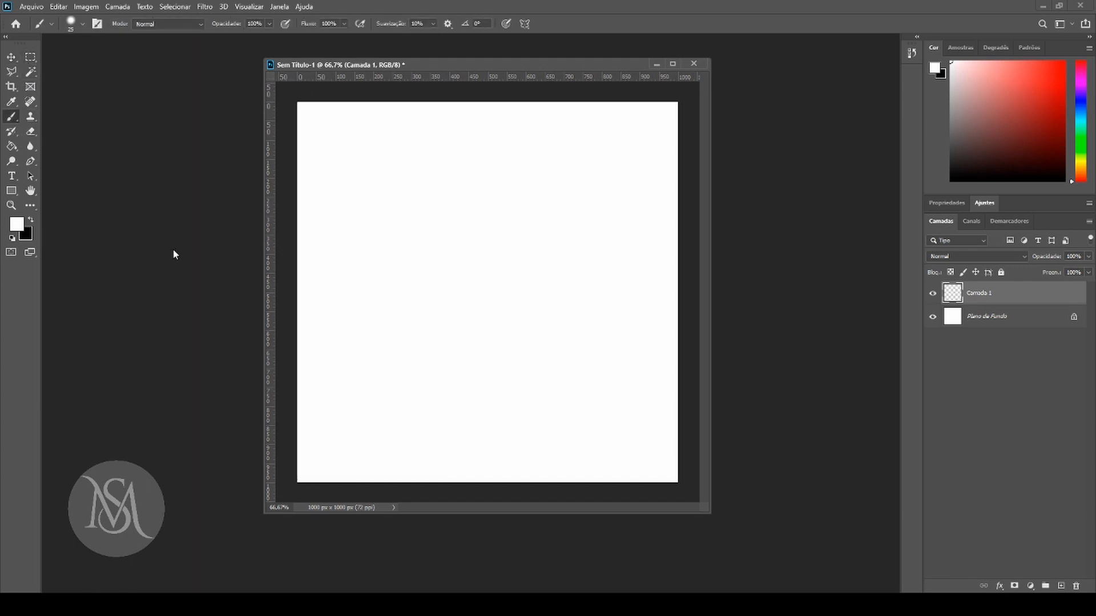
{"action": "left_click", "coordinate": [1043, 84]}
{"action": "mouse_move", "coordinate": [451, 174]}
{"action": "left_mouse_down"}
{"action": "mouse_move", "coordinate": [473, 234]}
{"action": "mouse_move", "coordinate": [424, 215]}
{"action": "mouse_move", "coordinate": [443, 175]}
{"action": "mouse_move", "coordinate": [467, 210]}
{"action": "left_mouse_up"}
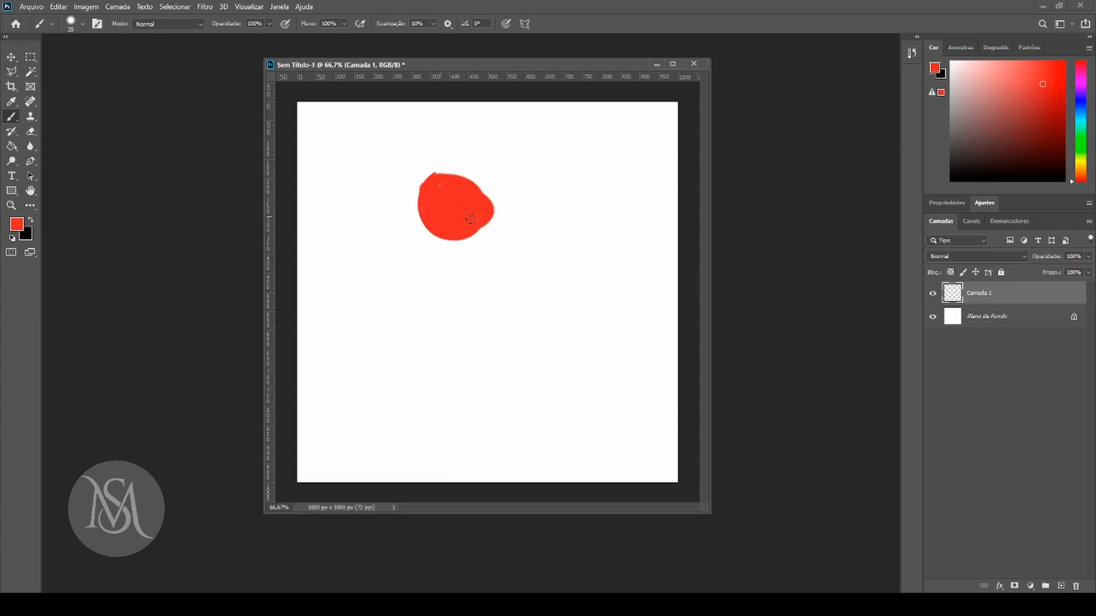
{"action": "mouse_move", "coordinate": [433, 184]}
{"action": "left_mouse_down"}
{"action": "mouse_move", "coordinate": [502, 184]}
{"action": "mouse_move", "coordinate": [463, 231]}
{"action": "mouse_move", "coordinate": [527, 184]}
{"action": "mouse_move", "coordinate": [500, 197]}
{"action": "mouse_move", "coordinate": [496, 185]}
{"action": "mouse_move", "coordinate": [452, 177]}
{"action": "mouse_move", "coordinate": [435, 205]}
{"action": "mouse_move", "coordinate": [486, 214]}
{"action": "left_mouse_up"}
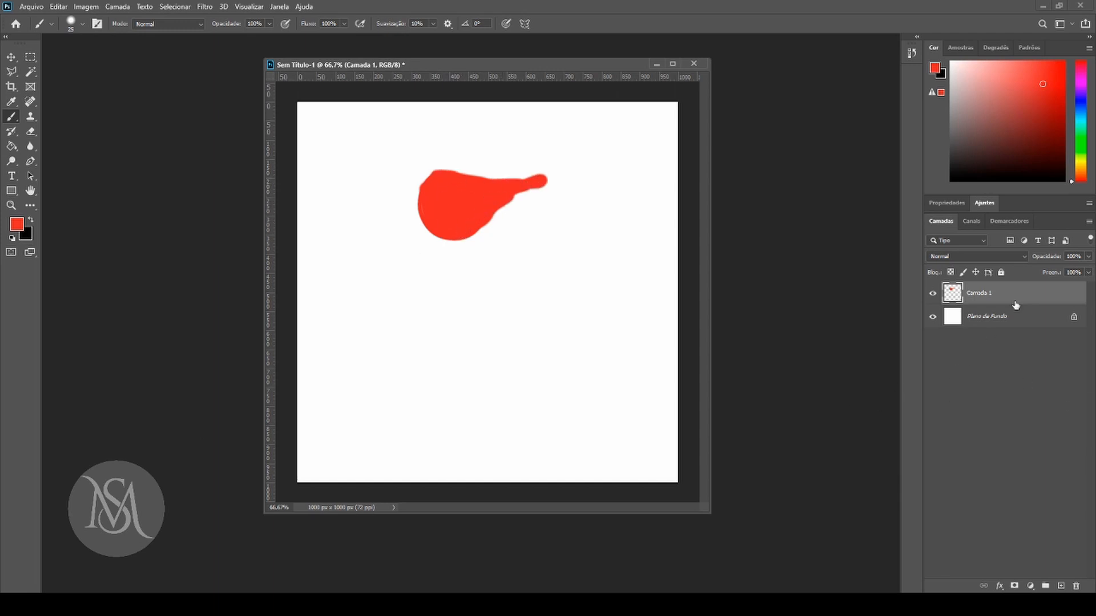
Create a new layer above Camada 1 and paint a blue zigzag and a star on it.
{"action": "left_click", "coordinate": [1061, 586]}
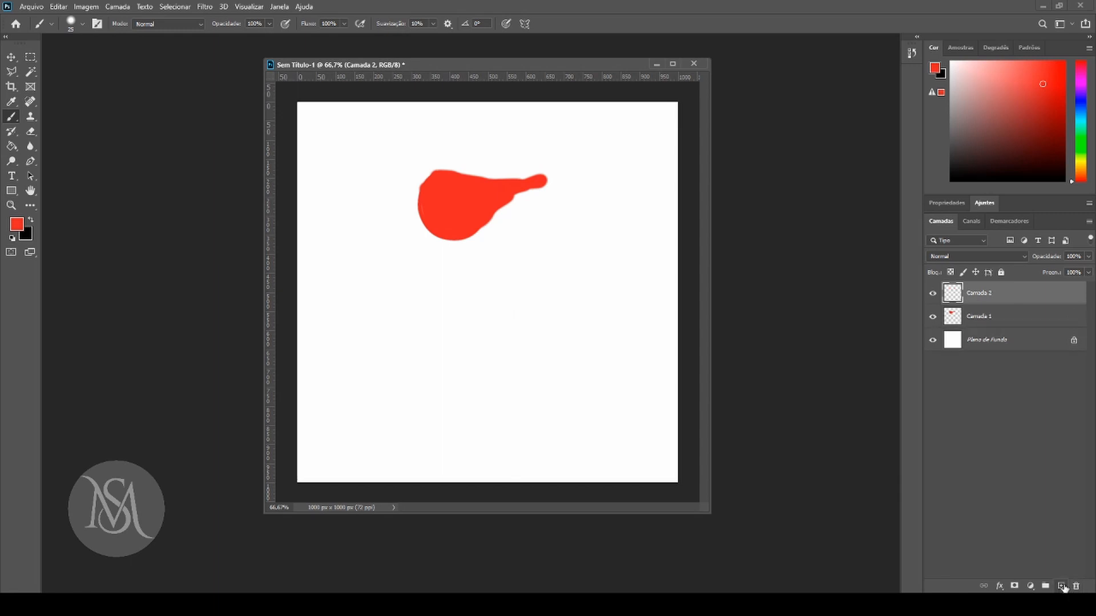
{"action": "left_click", "coordinate": [1080, 98]}
{"action": "mouse_move", "coordinate": [411, 307]}
{"action": "left_mouse_down"}
{"action": "mouse_move", "coordinate": [669, 247]}
{"action": "mouse_move", "coordinate": [368, 393]}
{"action": "mouse_move", "coordinate": [475, 308]}
{"action": "mouse_move", "coordinate": [347, 365]}
{"action": "mouse_move", "coordinate": [431, 303]}
{"action": "left_mouse_up"}
{"action": "mouse_move", "coordinate": [506, 385]}
{"action": "left_mouse_down"}
{"action": "mouse_move", "coordinate": [516, 367]}
{"action": "mouse_move", "coordinate": [448, 396]}
{"action": "mouse_move", "coordinate": [638, 371]}
{"action": "left_mouse_up"}
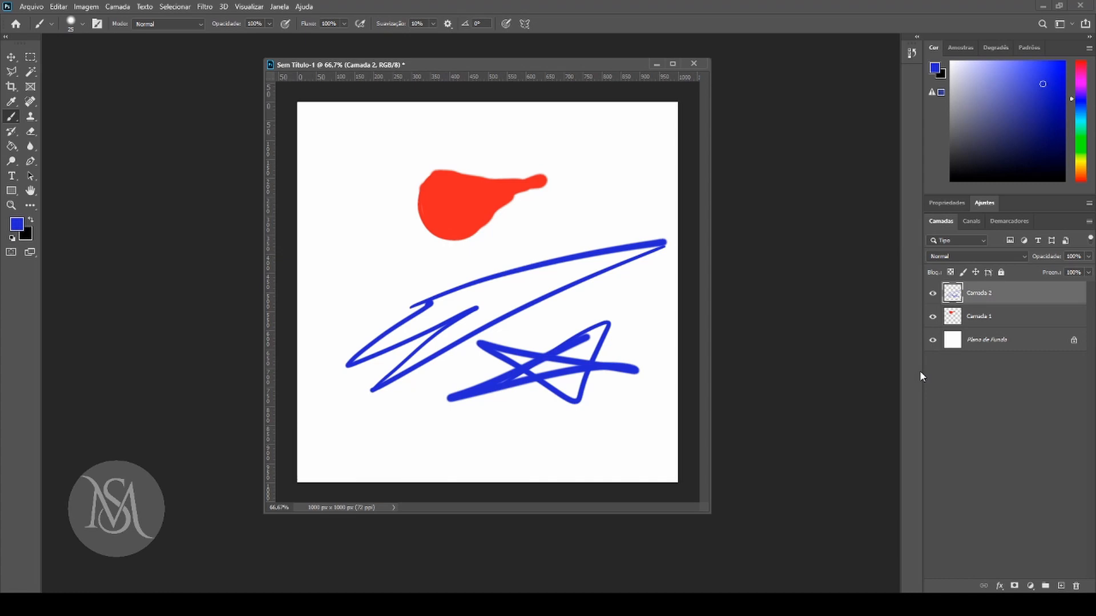
Select Camada 1 and Camada 2 together, reselect only Camada 2, and hide Camada 1.
{"action": "left_click", "coordinate": [988, 319], "text": "shift"}
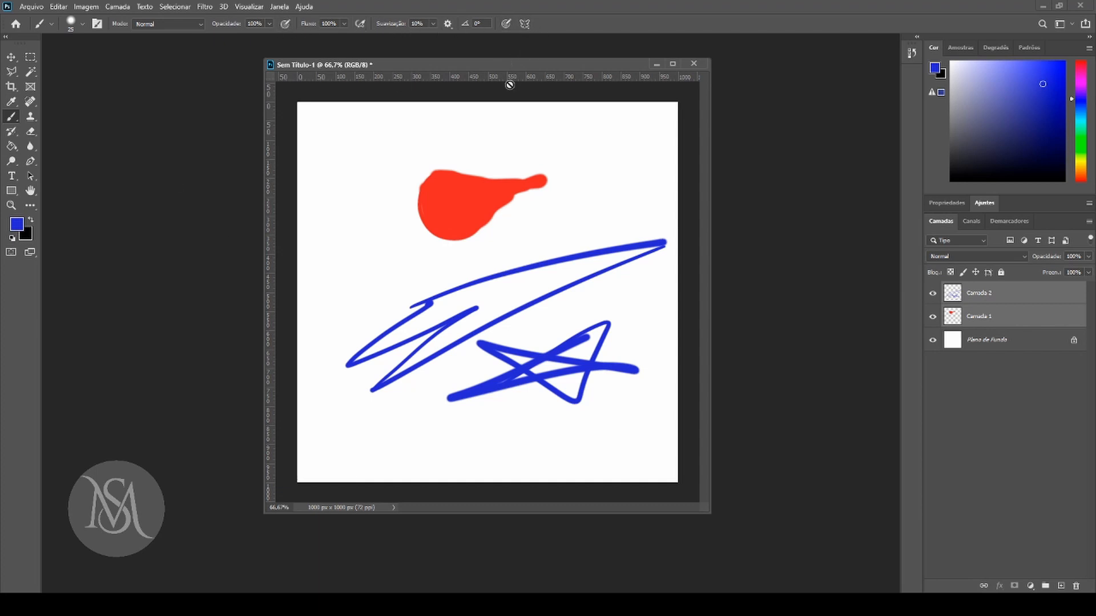
{"action": "left_click", "coordinate": [1006, 297]}
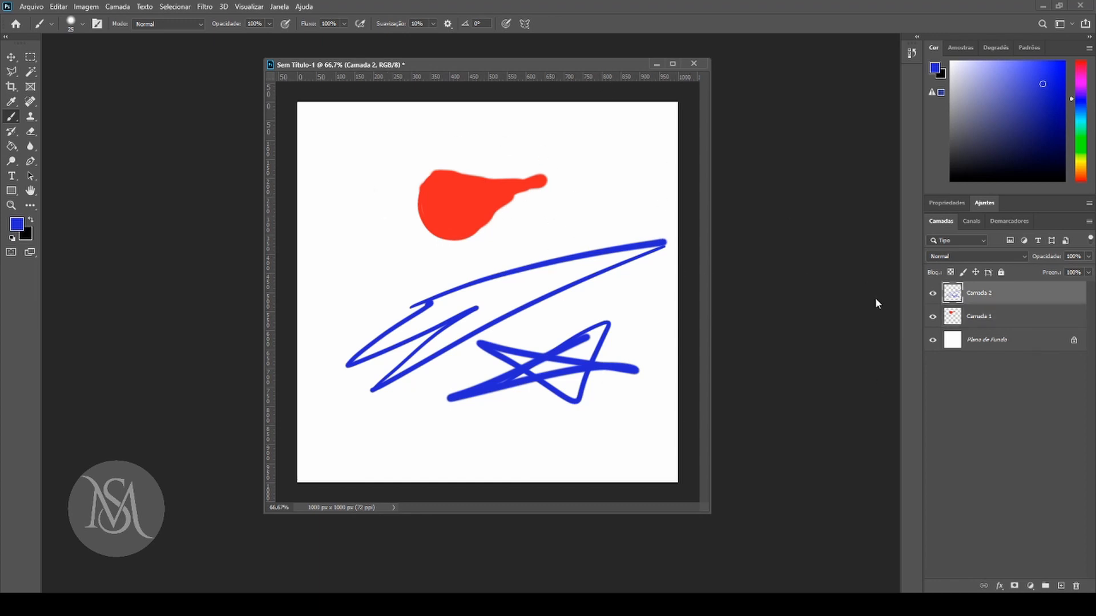
{"action": "left_click", "coordinate": [932, 317]}
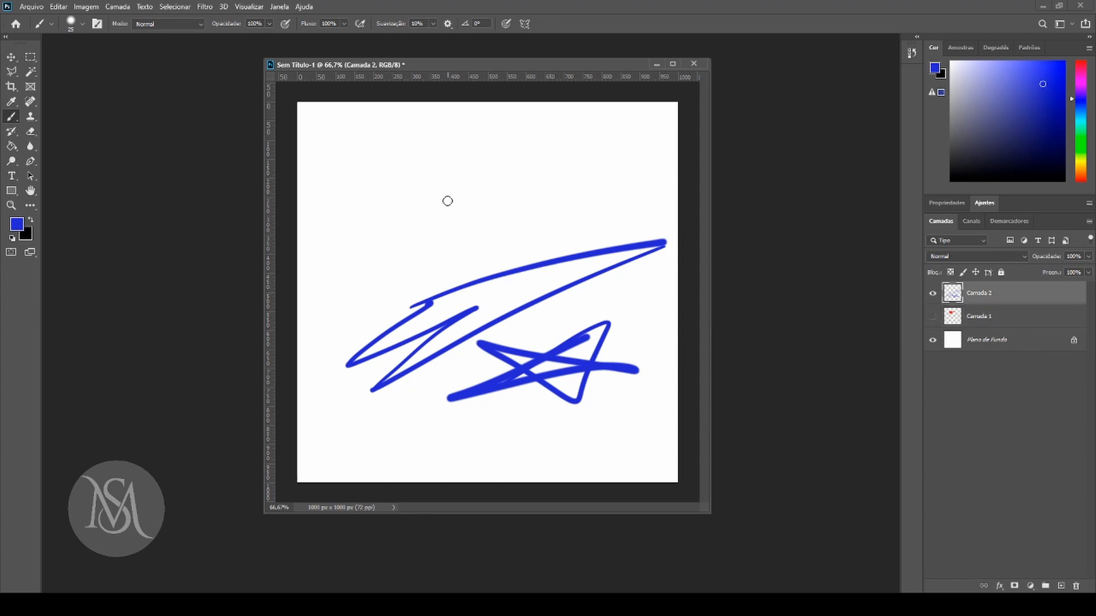
Enable Vertical brush symmetry with its axis spanning the full canvas height, and paint mirrored blue strokes on Camada 2.
{"action": "left_click", "coordinate": [525, 23]}
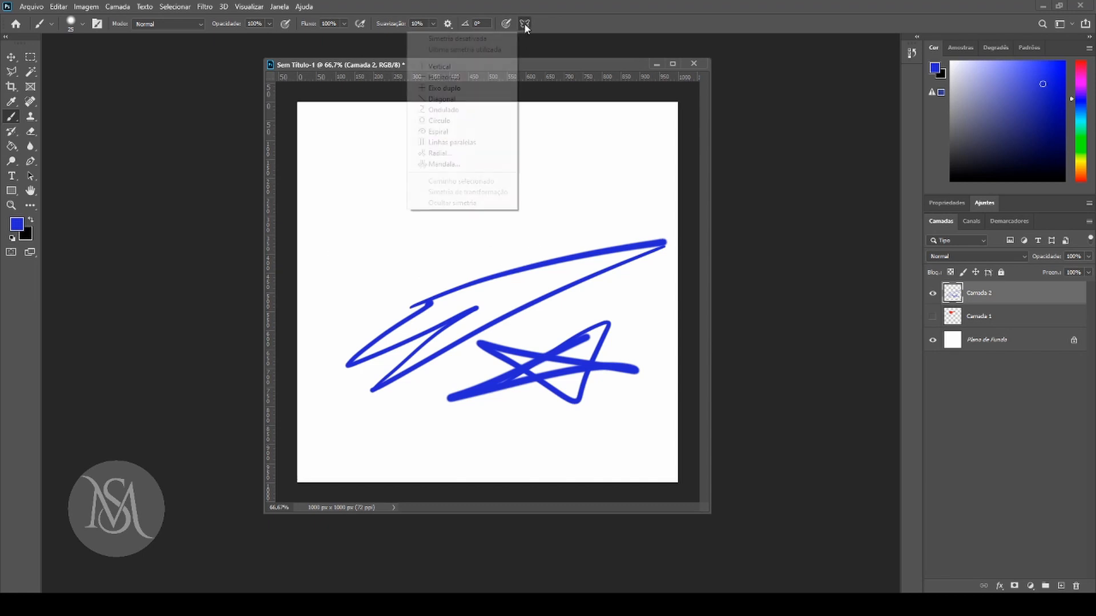
{"action": "left_click", "coordinate": [451, 66]}
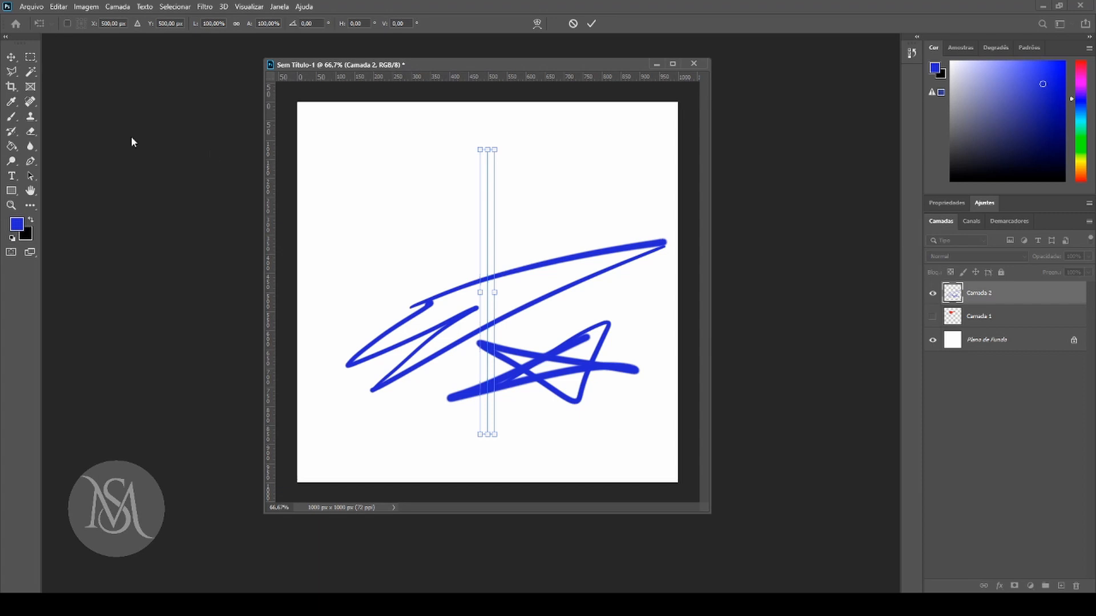
{"action": "left_click_drag", "start_coordinate": [495, 145], "coordinate": [488, 102]}
{"action": "left_click_drag", "start_coordinate": [487, 435], "coordinate": [479, 482]}
{"action": "left_click", "coordinate": [11, 117]}
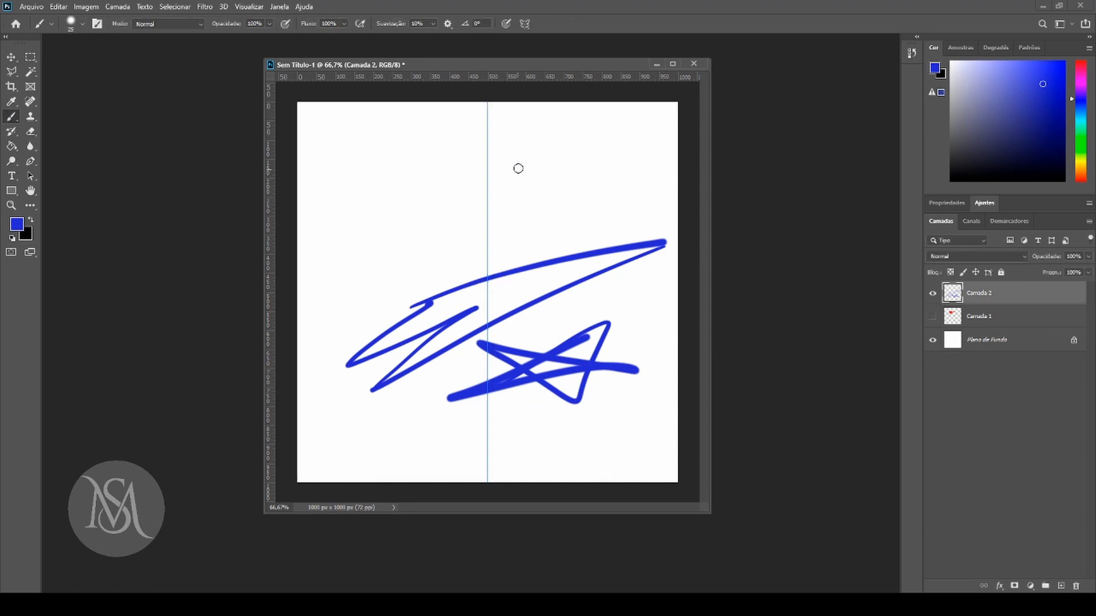
{"action": "mouse_move", "coordinate": [441, 120]}
{"action": "left_mouse_down"}
{"action": "mouse_move", "coordinate": [393, 144]}
{"action": "mouse_move", "coordinate": [445, 182]}
{"action": "mouse_move", "coordinate": [425, 223]}
{"action": "mouse_move", "coordinate": [421, 304]}
{"action": "left_mouse_up"}
{"action": "mouse_move", "coordinate": [449, 128]}
{"action": "left_mouse_down"}
{"action": "mouse_move", "coordinate": [427, 152]}
{"action": "mouse_move", "coordinate": [465, 133]}
{"action": "mouse_move", "coordinate": [444, 163]}
{"action": "mouse_move", "coordinate": [457, 177]}
{"action": "mouse_move", "coordinate": [450, 272]}
{"action": "mouse_move", "coordinate": [461, 312]}
{"action": "left_mouse_up"}
Switch the brush symmetry to Horizontal with a 1000 px wide axis, and paint short mirrored strokes along both sides of it.
{"action": "left_click", "coordinate": [525, 24]}
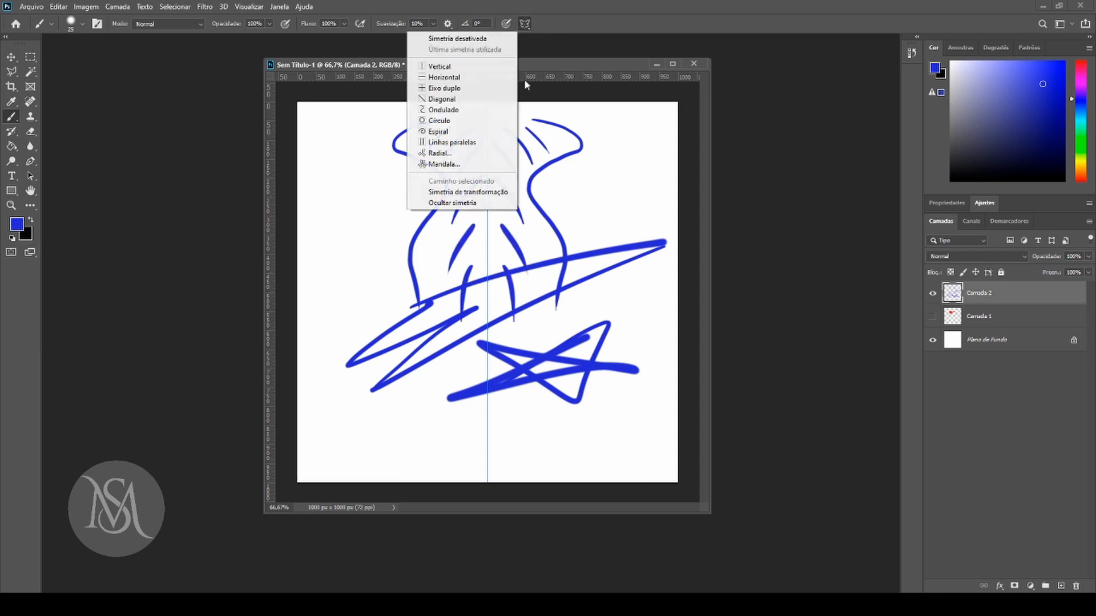
{"action": "left_click", "coordinate": [445, 77]}
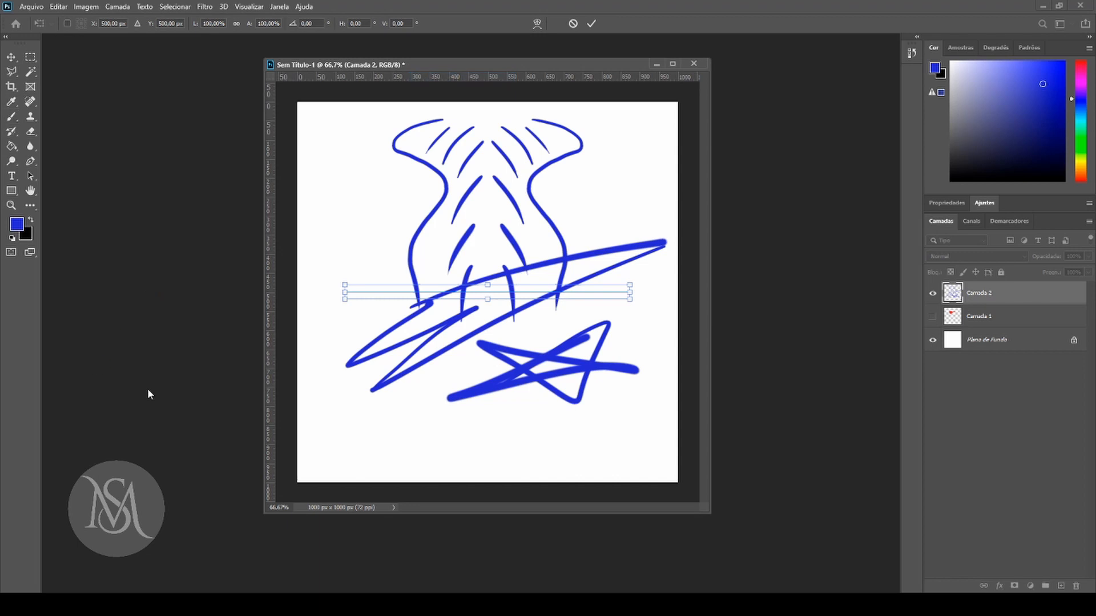
{"action": "left_click_drag", "start_coordinate": [345, 292], "coordinate": [298, 292]}
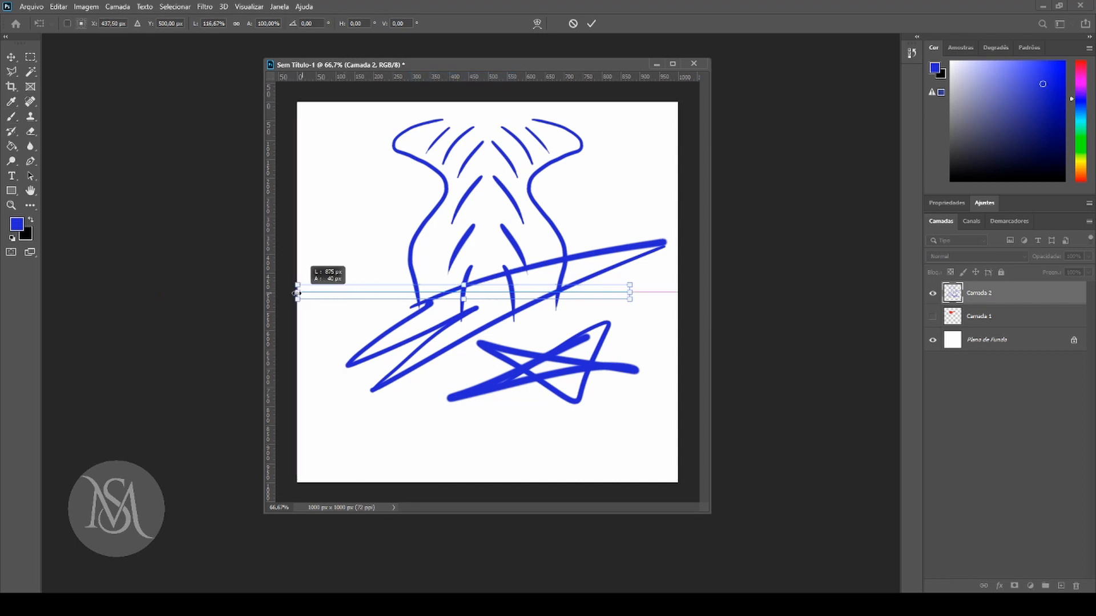
{"action": "left_click_drag", "start_coordinate": [630, 293], "coordinate": [678, 293]}
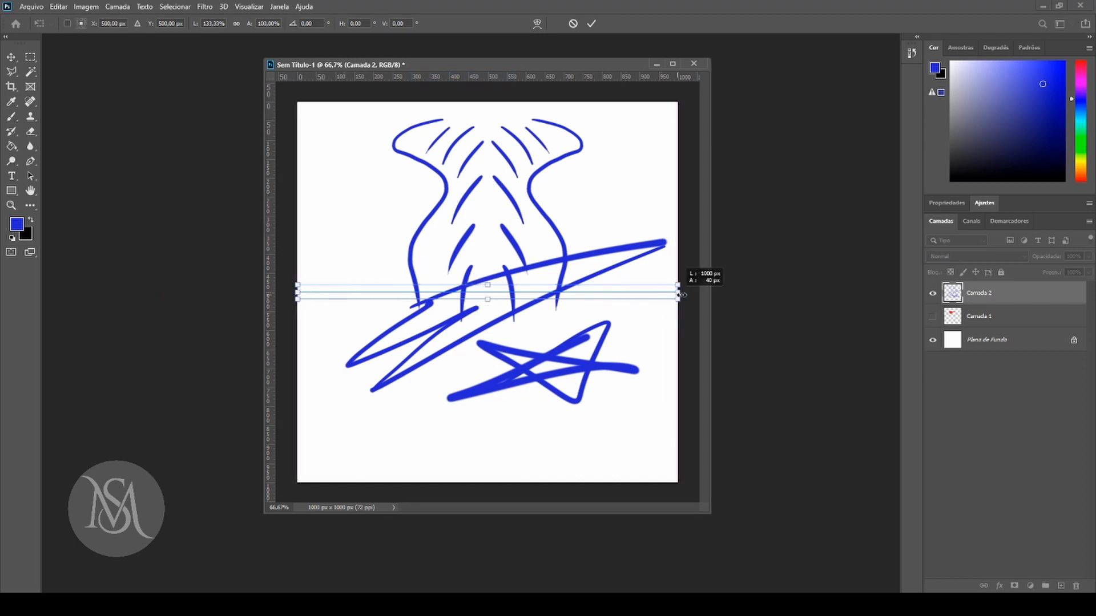
{"action": "left_click", "coordinate": [11, 116]}
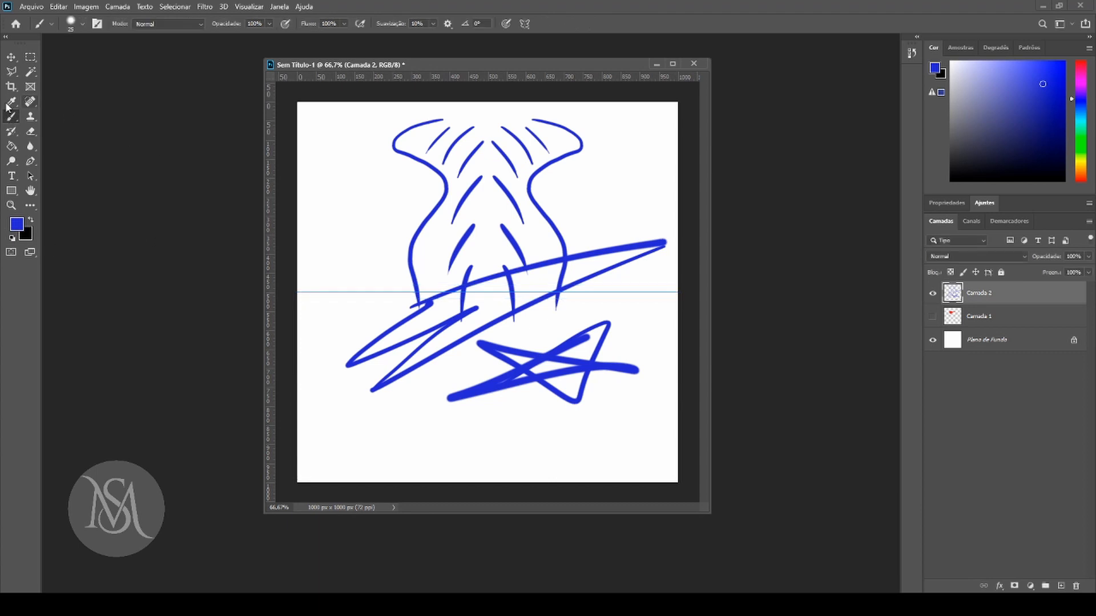
{"action": "left_click", "coordinate": [335, 269]}
{"action": "left_click_drag", "start_coordinate": [342, 267], "coordinate": [602, 269]}
{"action": "left_click_drag", "start_coordinate": [617, 280], "coordinate": [662, 275]}
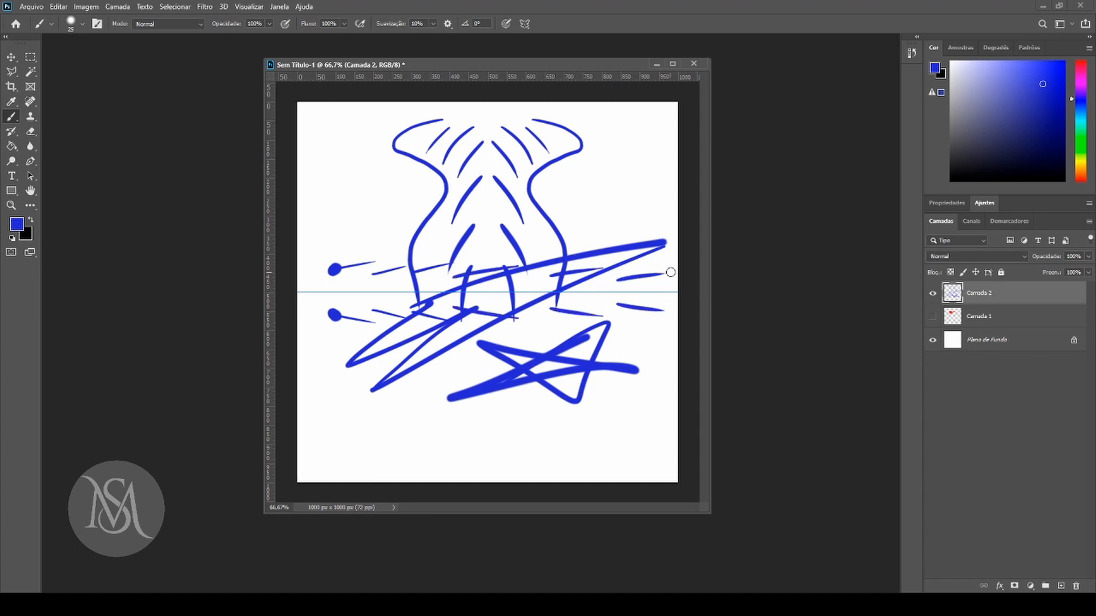
Hide Camada 2 and turn off the brush symmetry.
{"action": "left_click", "coordinate": [11, 57]}
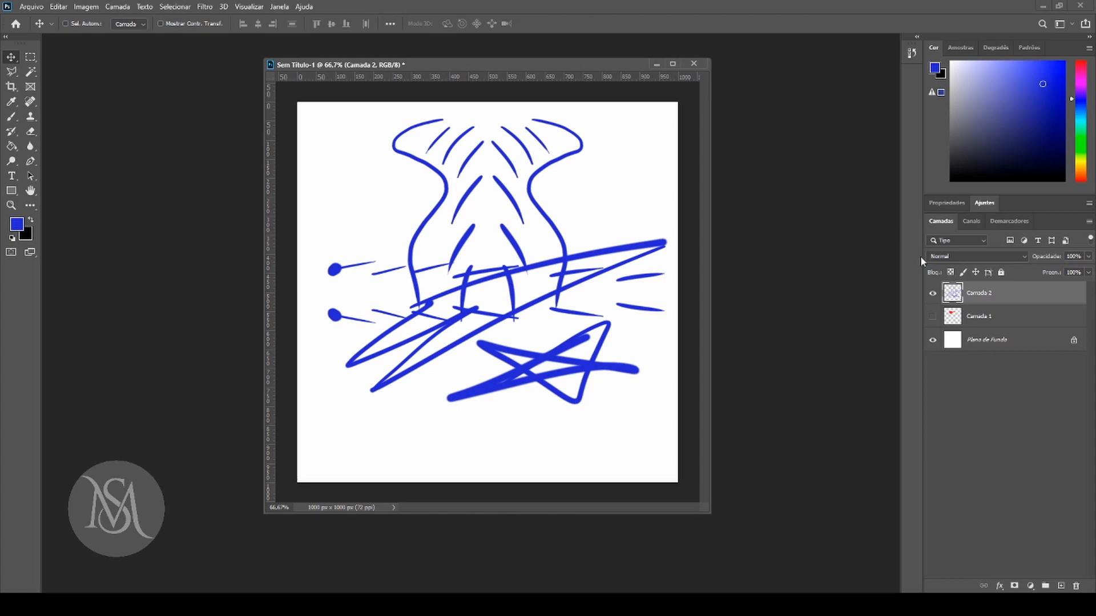
{"action": "left_click", "coordinate": [933, 294]}
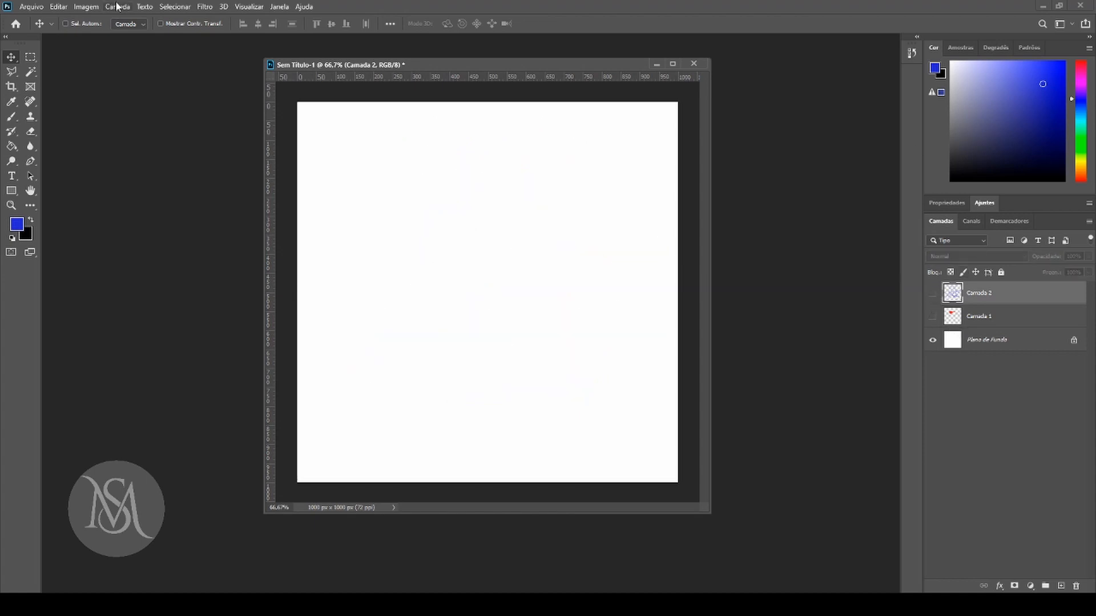
{"action": "left_click", "coordinate": [12, 117]}
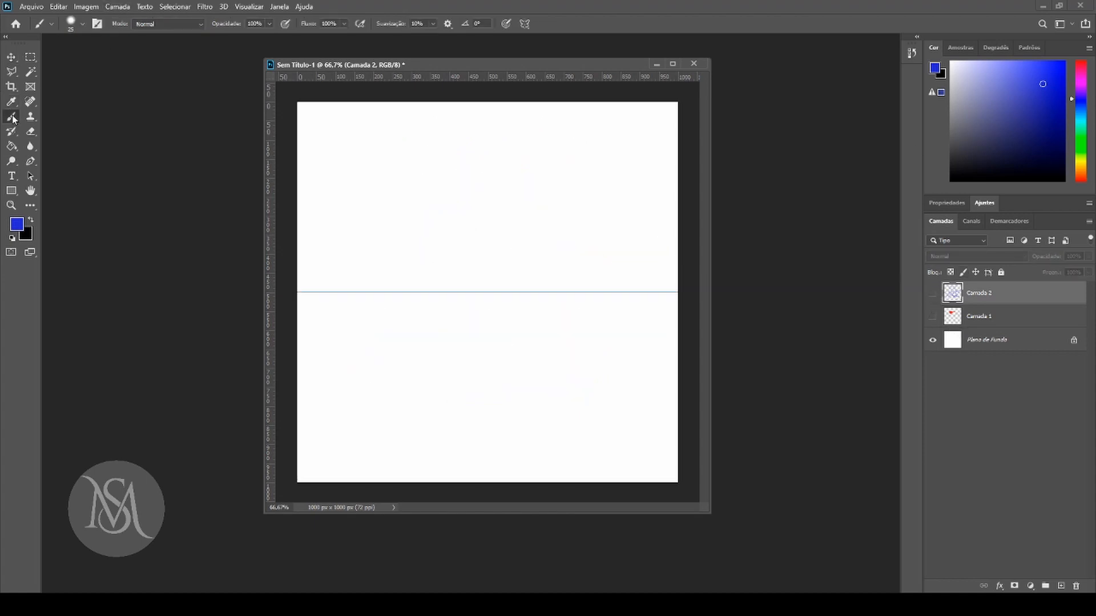
{"action": "left_click", "coordinate": [530, 26]}
{"action": "left_click", "coordinate": [482, 39]}
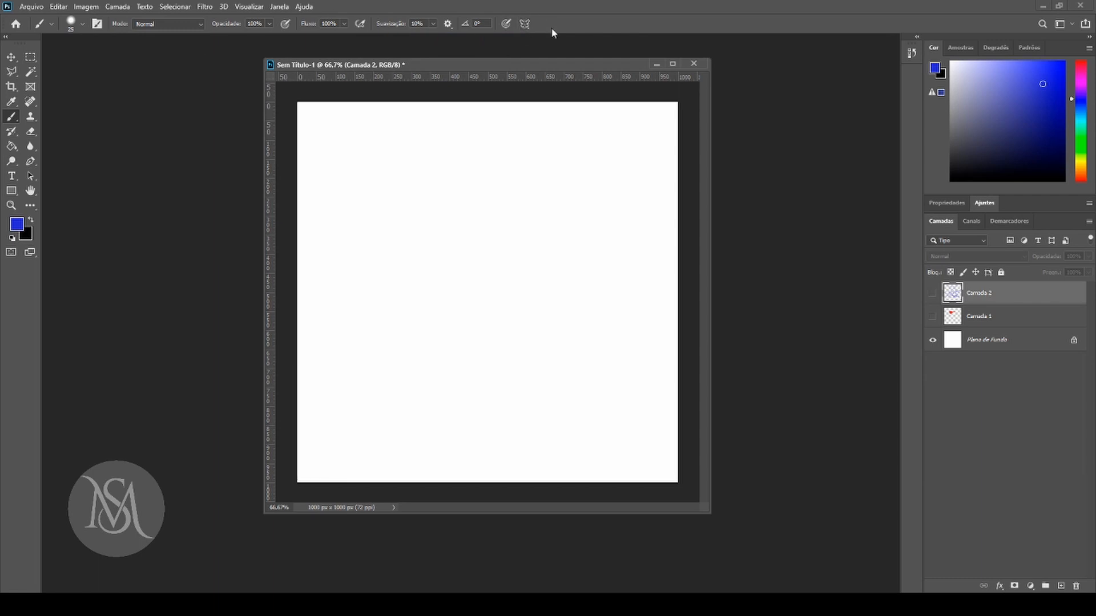
Open the general preferences and examine the Visualizações de tecnologia and 3D settings.
{"action": "left_click", "coordinate": [59, 7]}
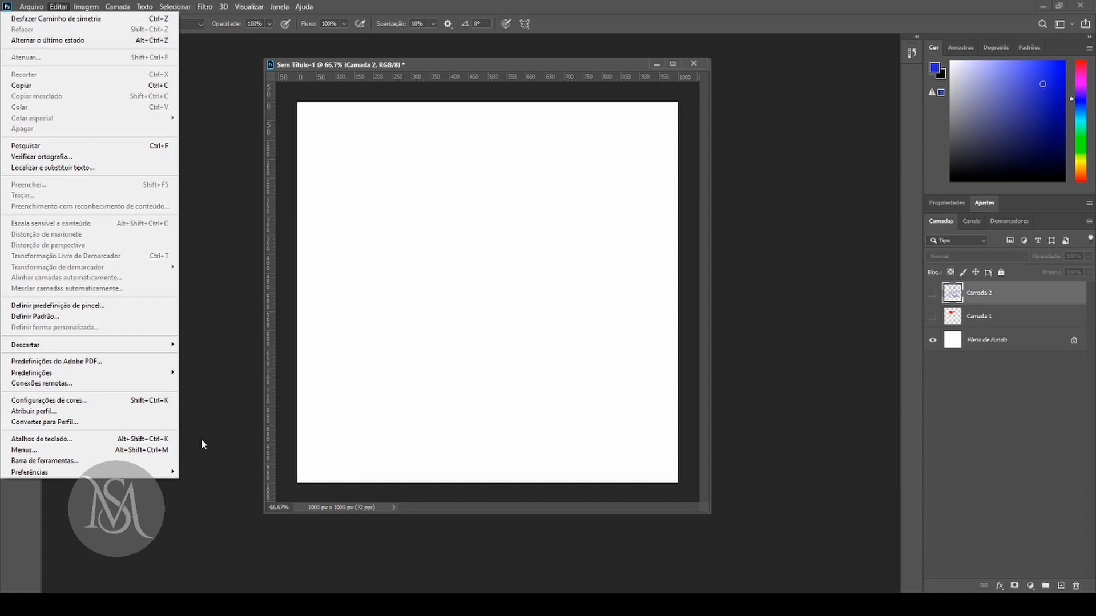
{"action": "mouse_move", "coordinate": [148, 477]}
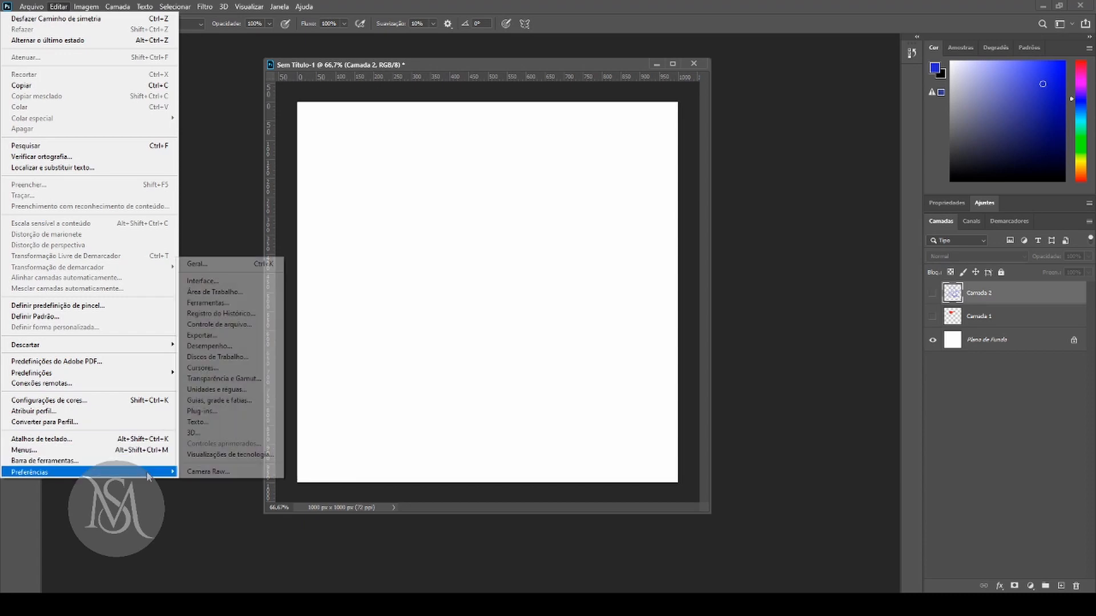
{"action": "left_click", "coordinate": [255, 265]}
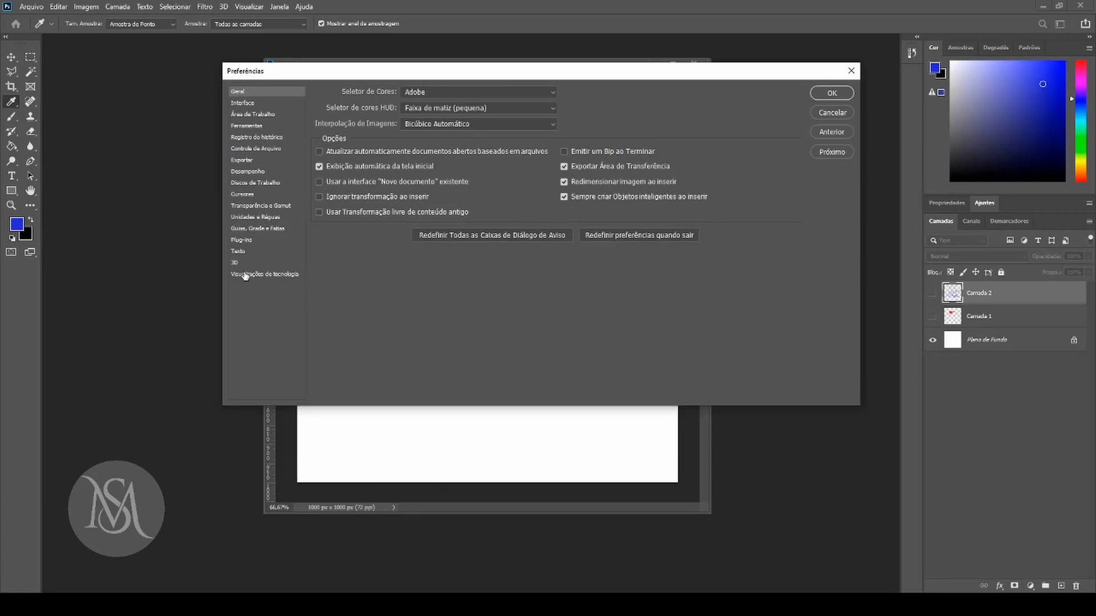
{"action": "left_click", "coordinate": [262, 274]}
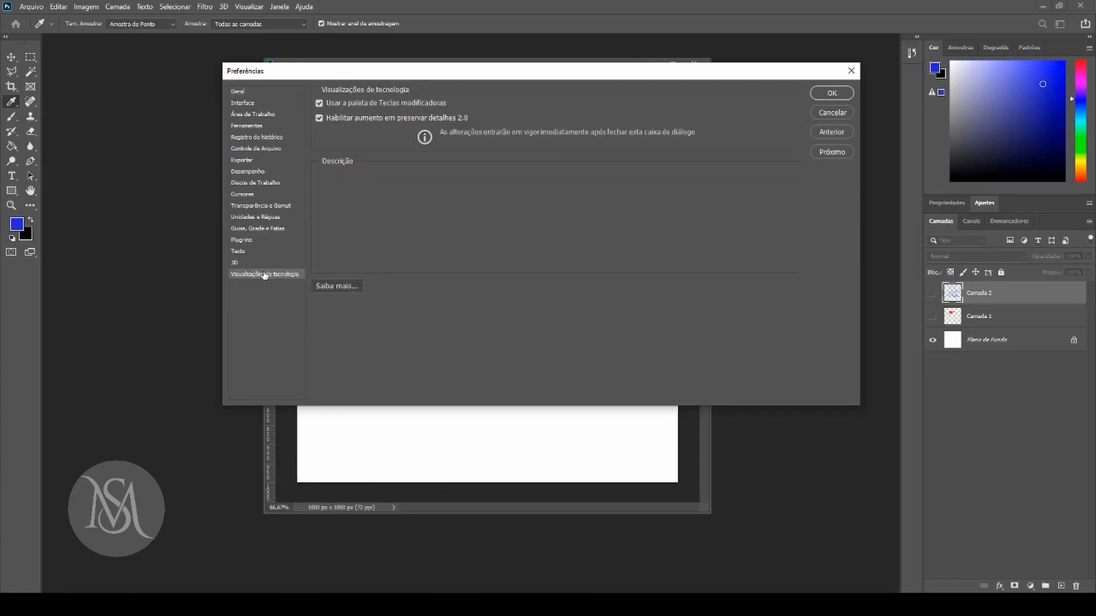
{"action": "mouse_move", "coordinate": [432, 109]}
{"action": "left_click", "coordinate": [236, 264]}
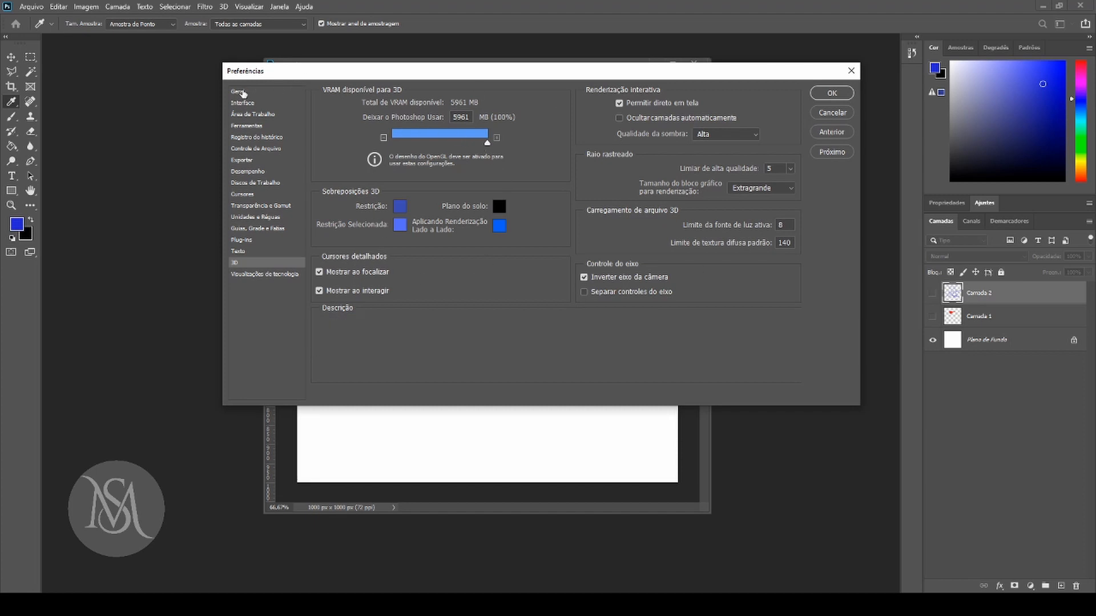
Review the Geral, Interface, Área de Trabalho, Ferramentas and Registro do histórico preference pages.
{"action": "left_click", "coordinate": [243, 93]}
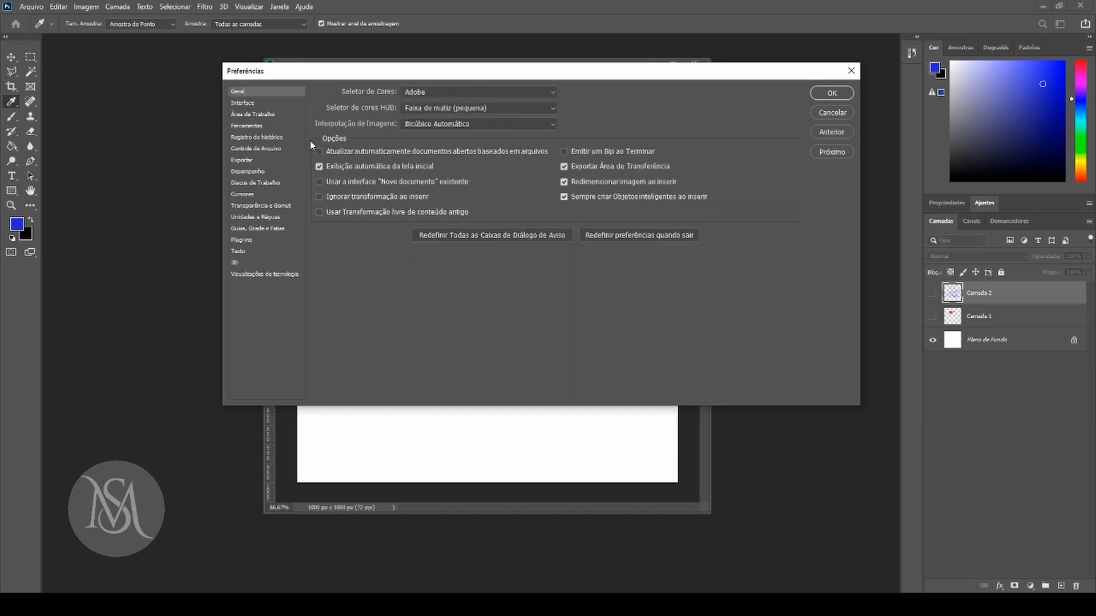
{"action": "left_click", "coordinate": [243, 105]}
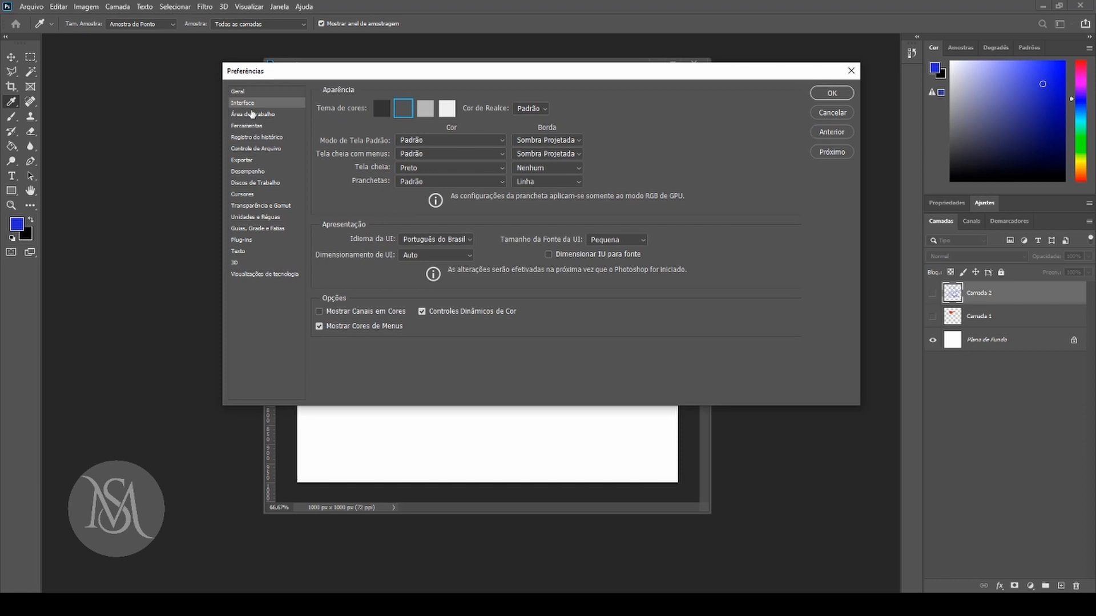
{"action": "left_click", "coordinate": [251, 115]}
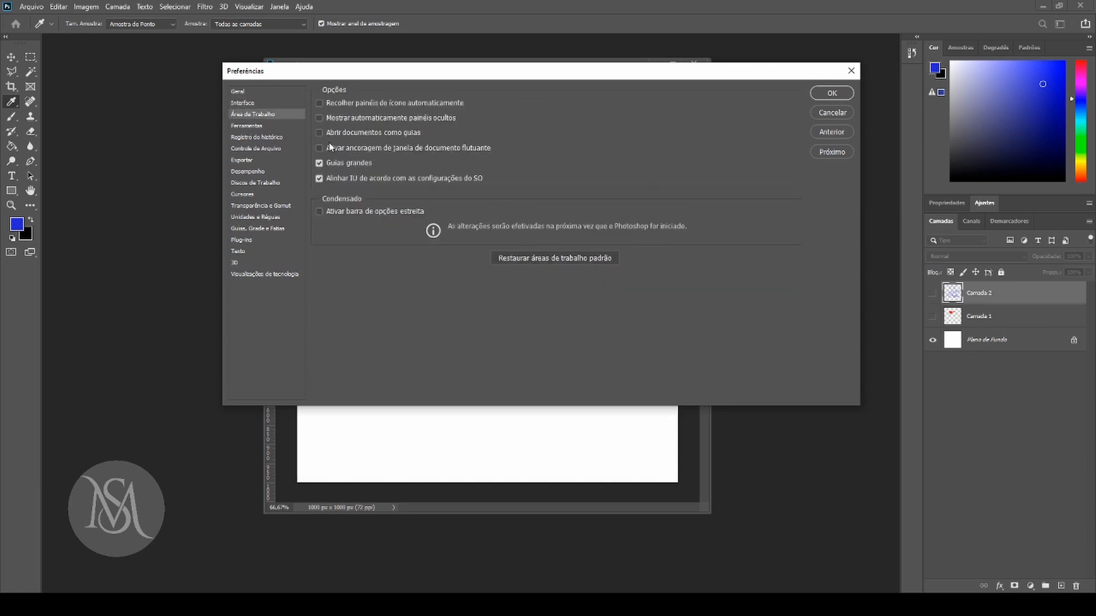
{"action": "left_click", "coordinate": [256, 126]}
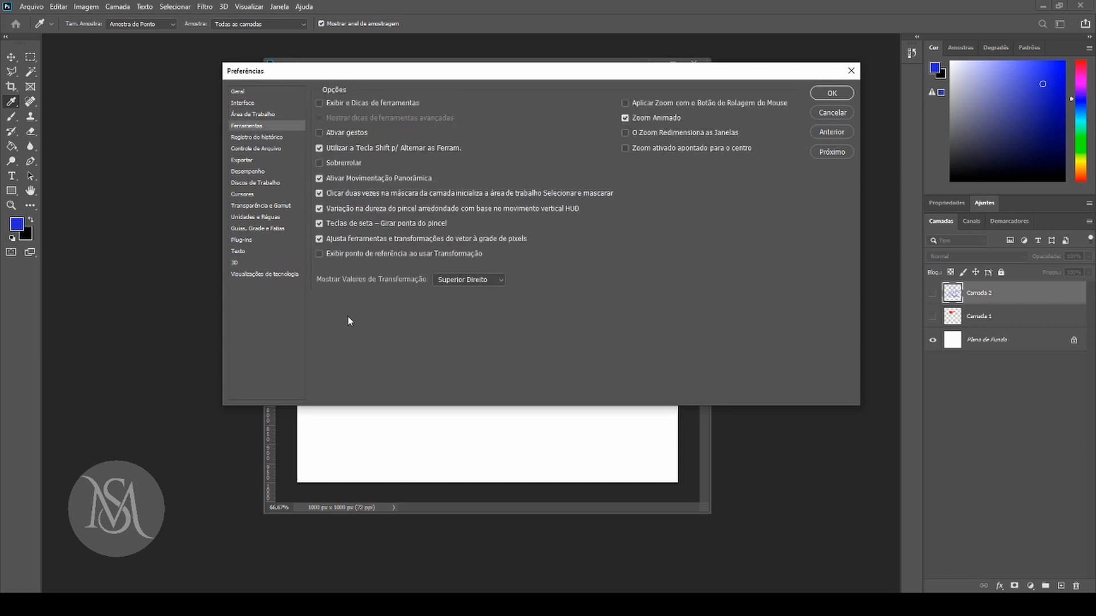
{"action": "left_click", "coordinate": [264, 138]}
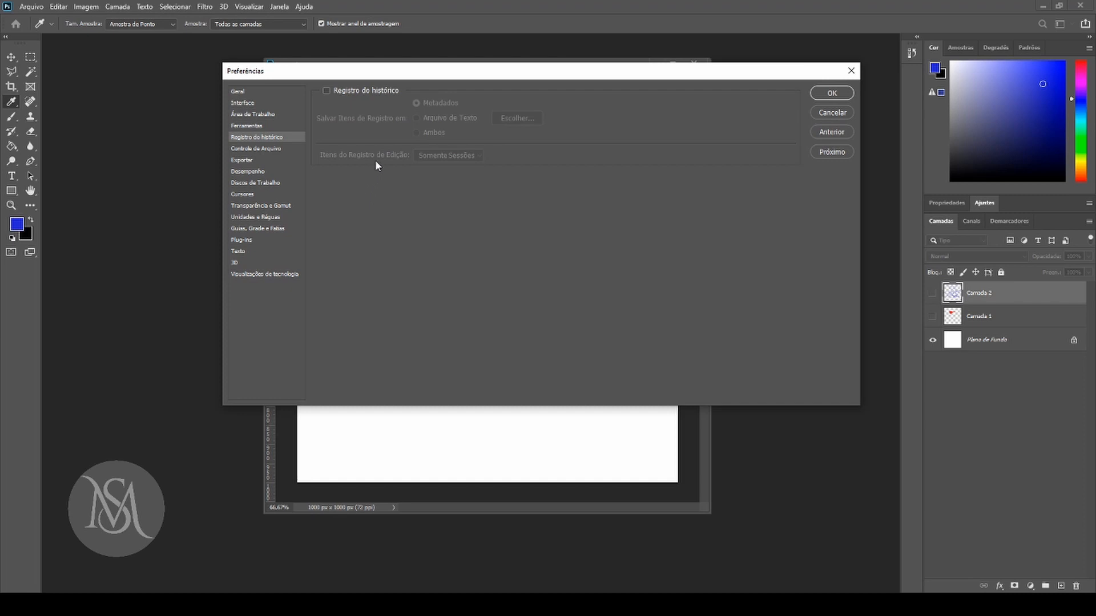
Examine the Controle de Arquivo, Exportar, Desempenho, Discos de Trabalho and Cursores preference pages.
{"action": "left_click", "coordinate": [255, 150]}
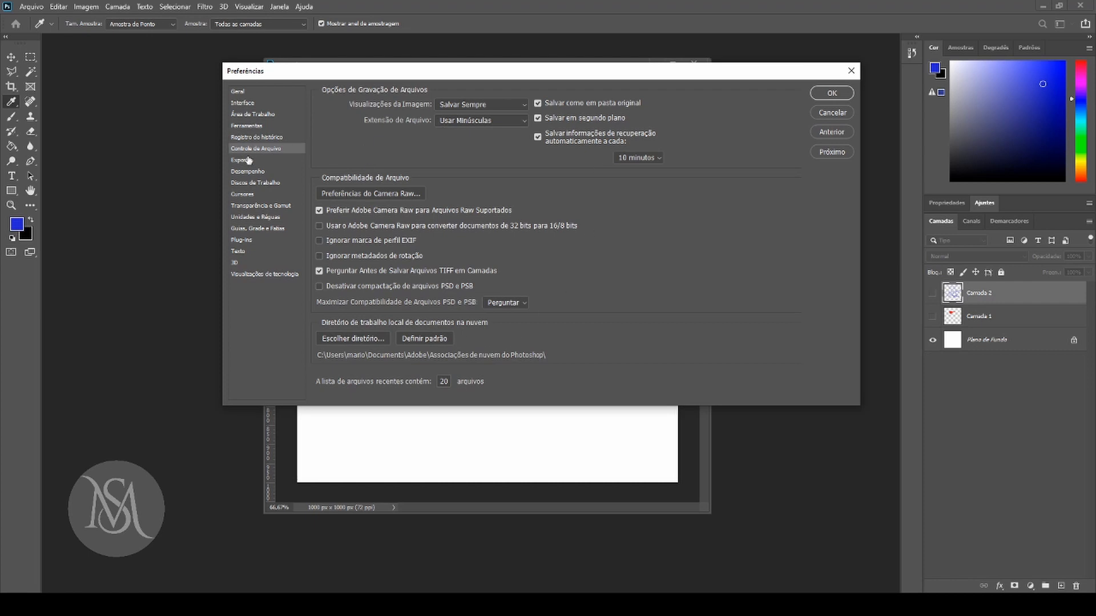
{"action": "left_click", "coordinate": [243, 160]}
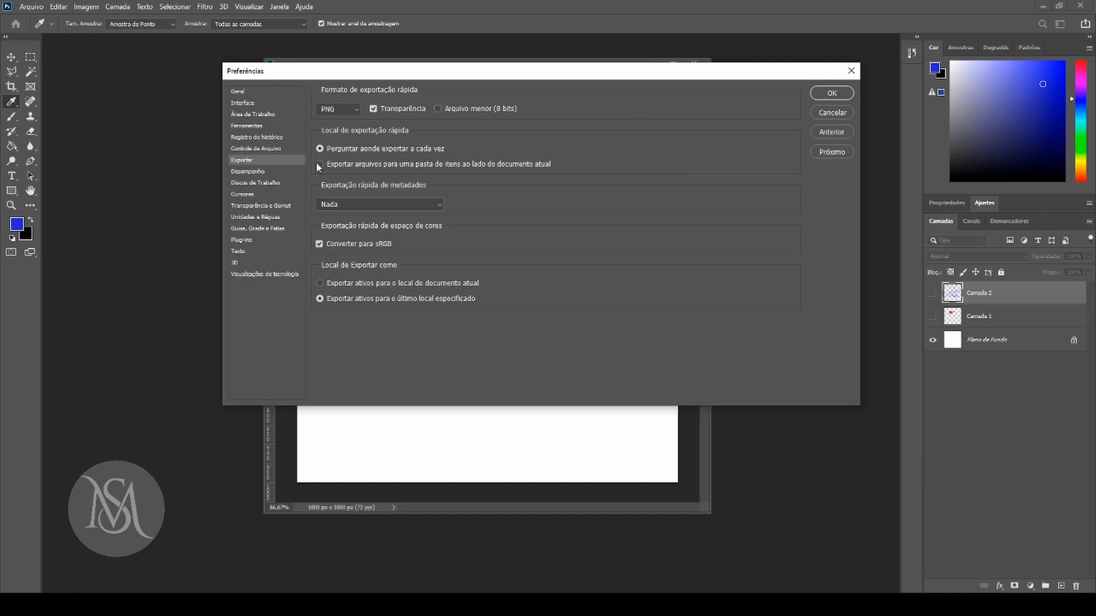
{"action": "left_click", "coordinate": [244, 172]}
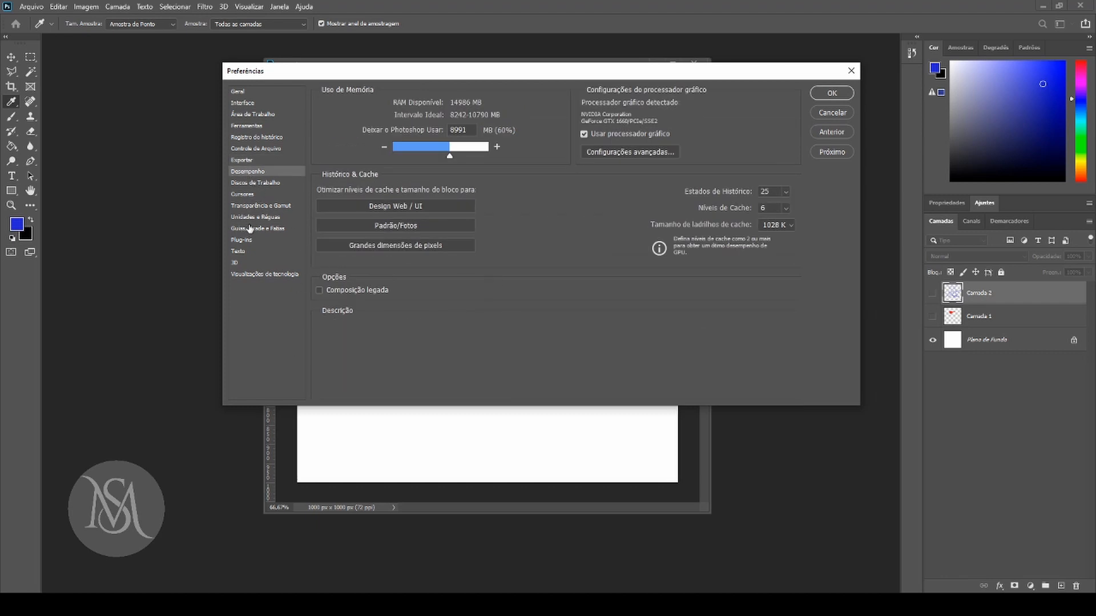
{"action": "left_click", "coordinate": [268, 183]}
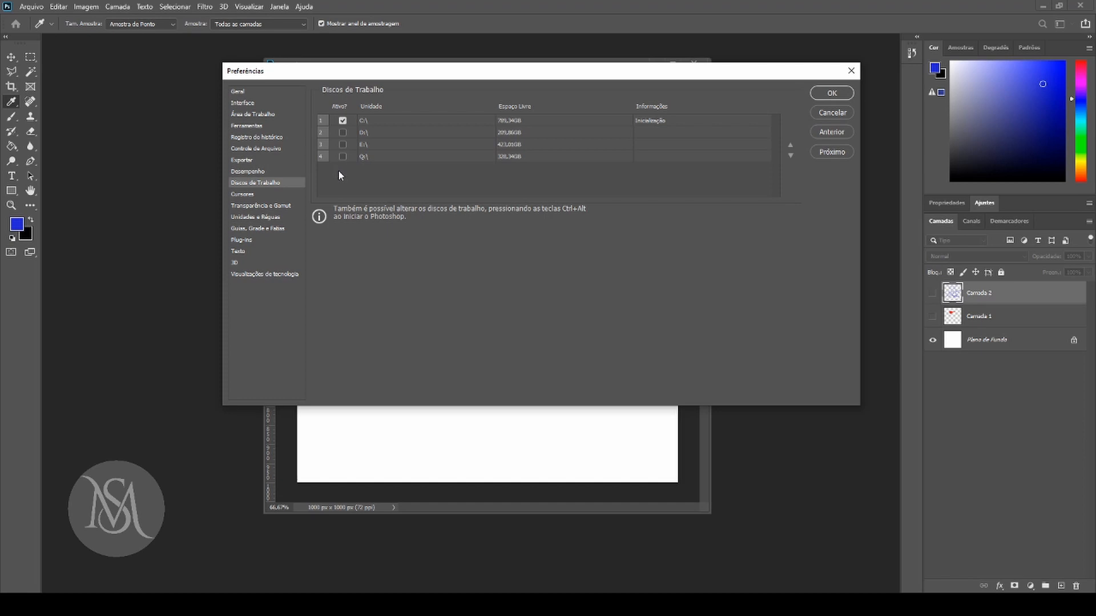
{"action": "left_click", "coordinate": [250, 196]}
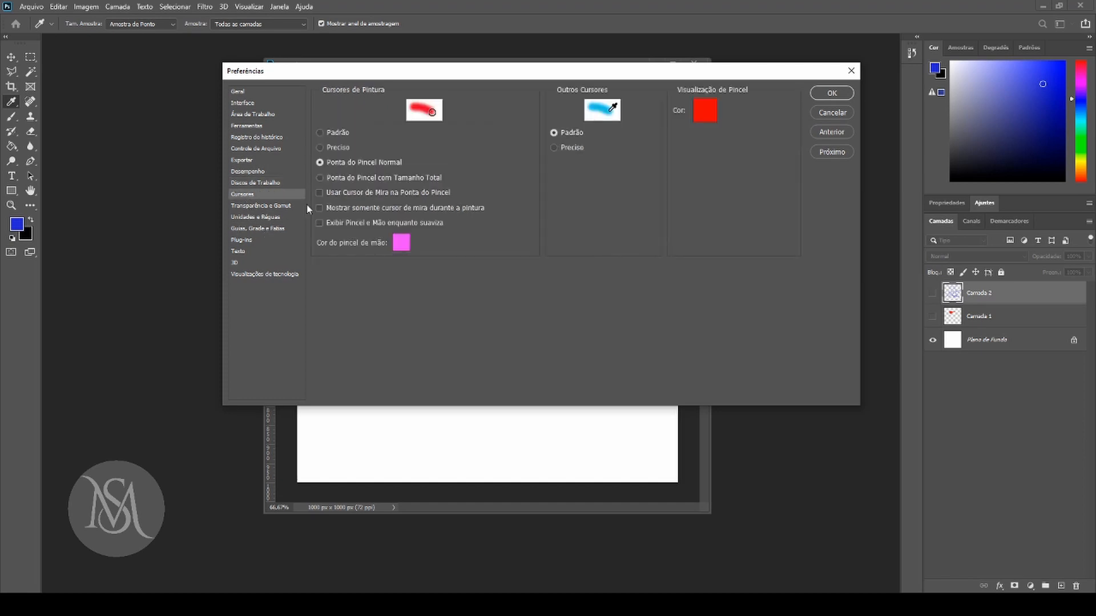
Examine the Transparência e Gamut, Cursores, Unidades e Réguas, Guias, Grade e Fatias and Plug-ins preference pages.
{"action": "left_click", "coordinate": [270, 206]}
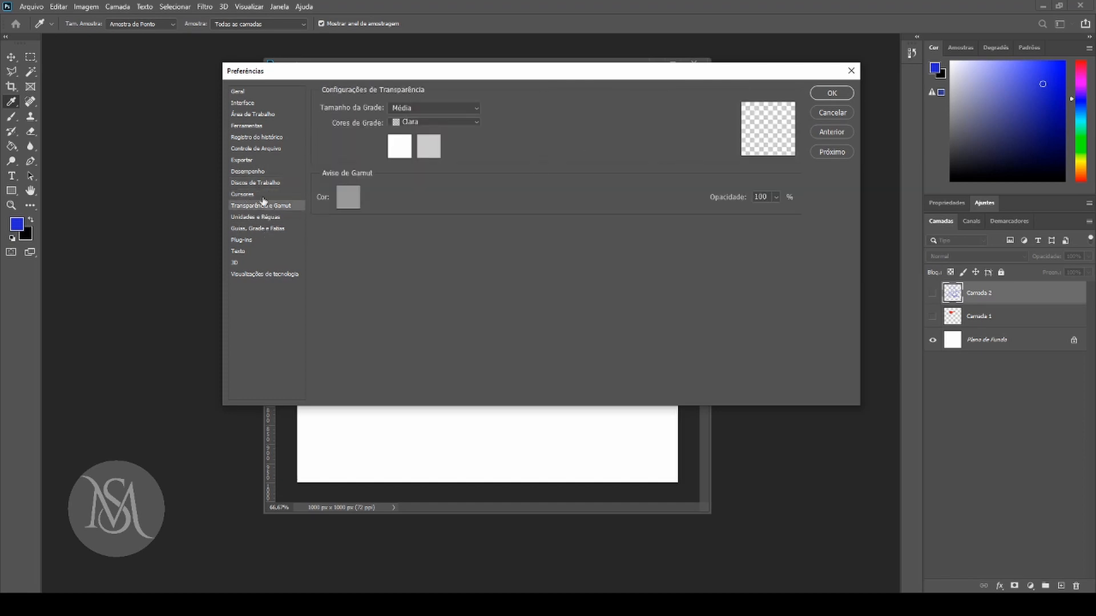
{"action": "left_click", "coordinate": [250, 195]}
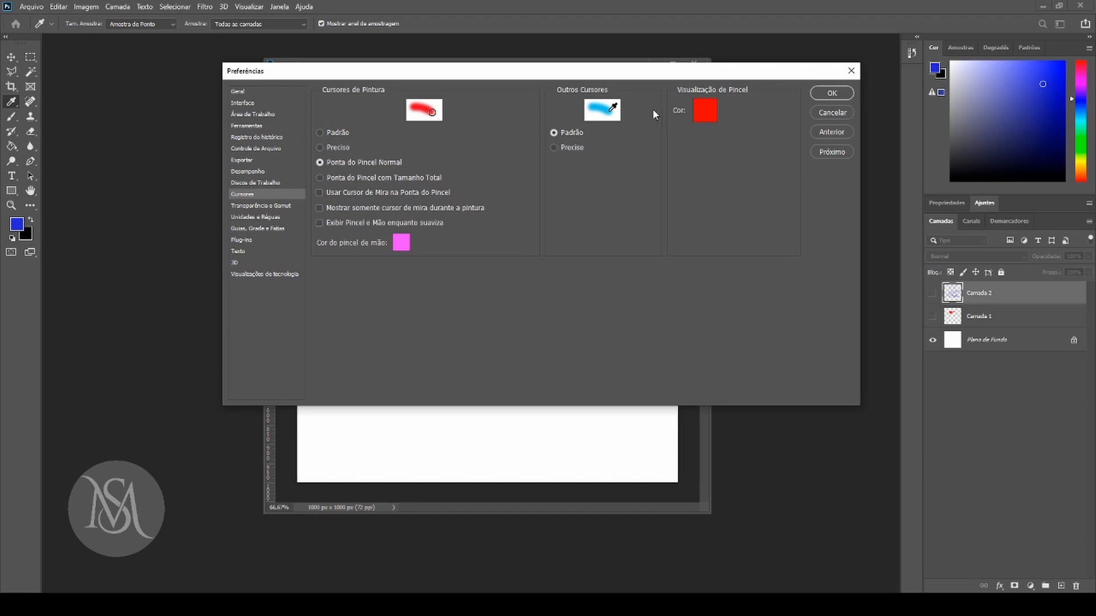
{"action": "left_click", "coordinate": [249, 219]}
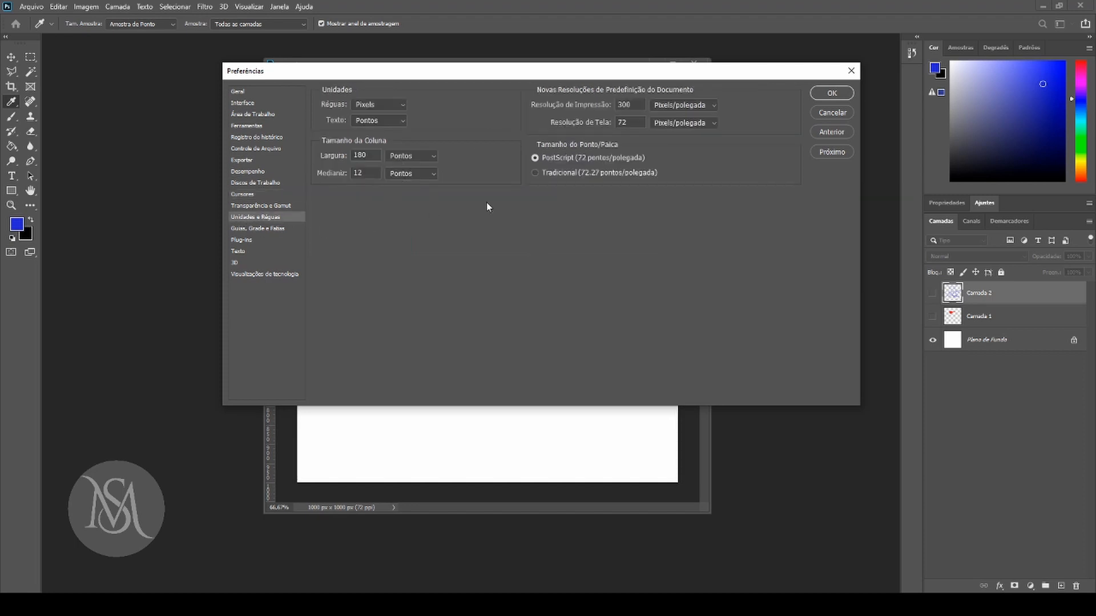
{"action": "left_click", "coordinate": [246, 229]}
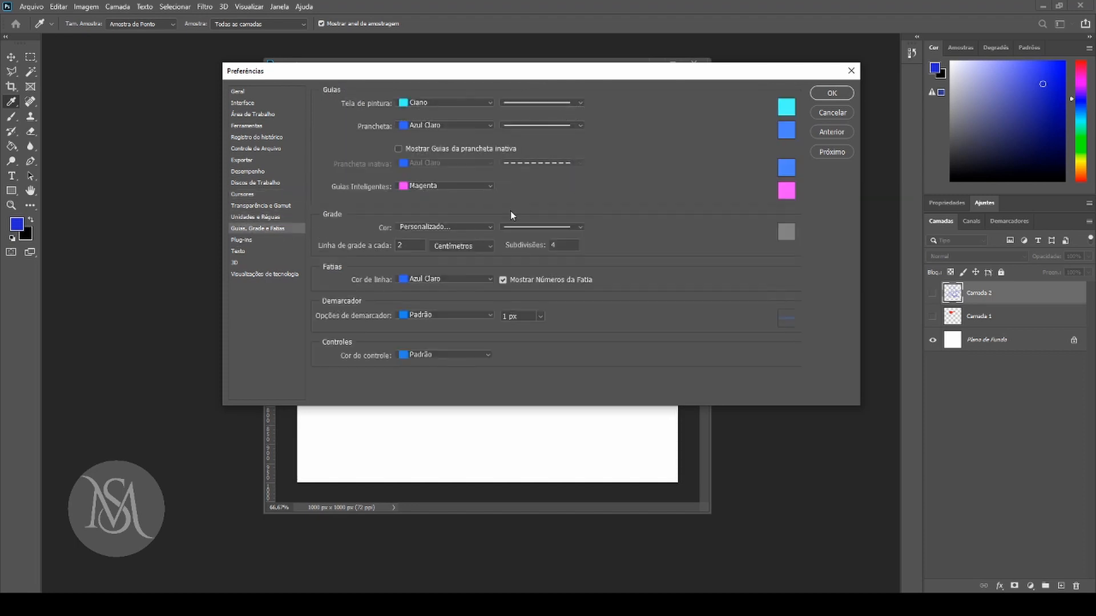
{"action": "left_click", "coordinate": [244, 240]}
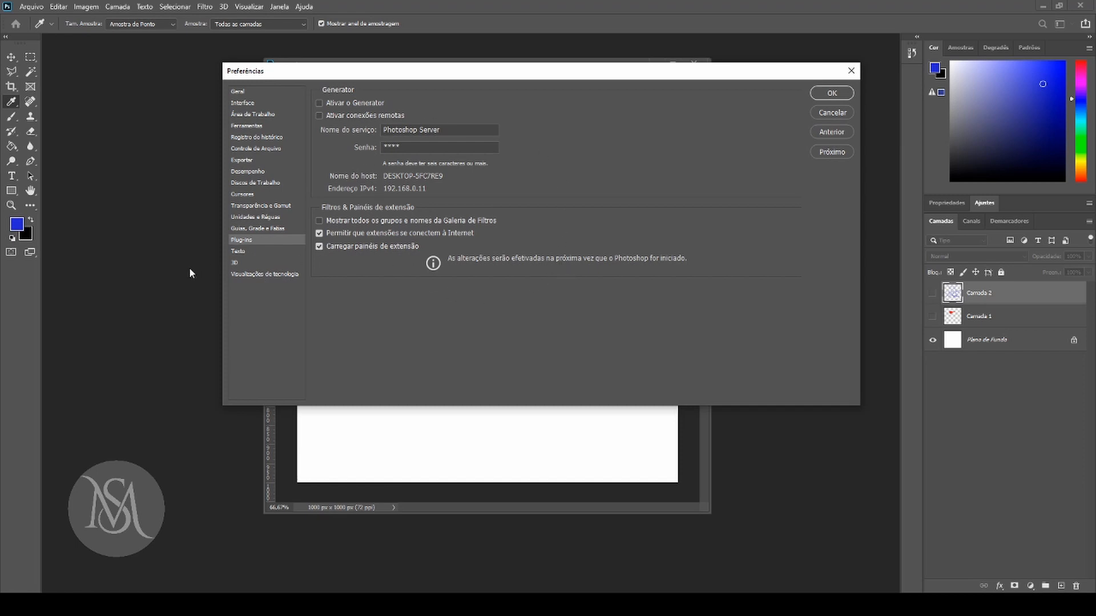
Review the Texto, 3D and Visualizações de tecnologia preference pages and close the preferences.
{"action": "left_click", "coordinate": [238, 251]}
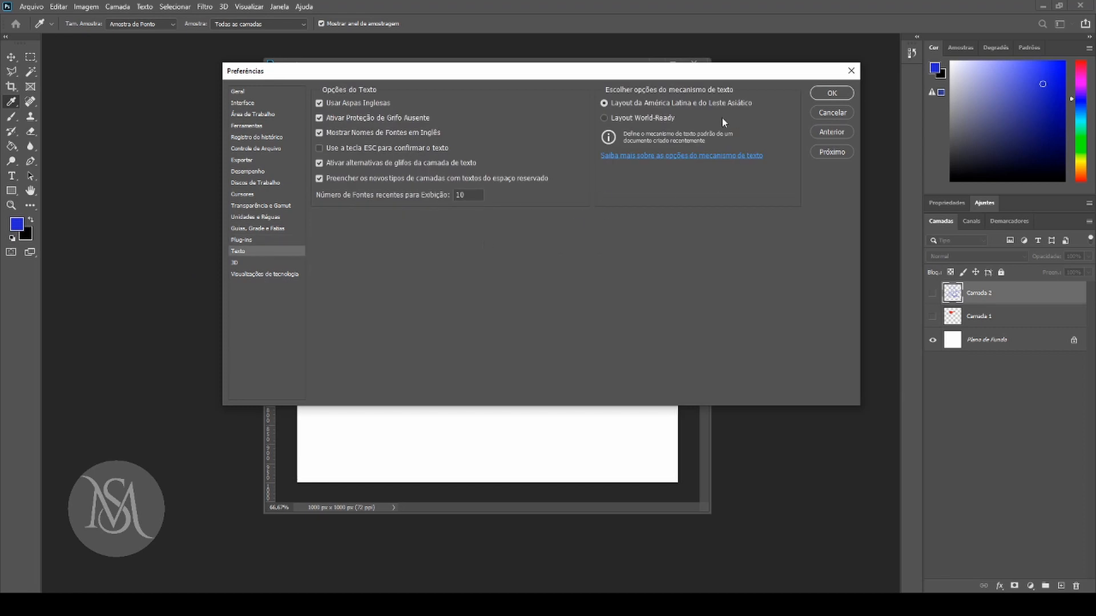
{"action": "left_click", "coordinate": [237, 263]}
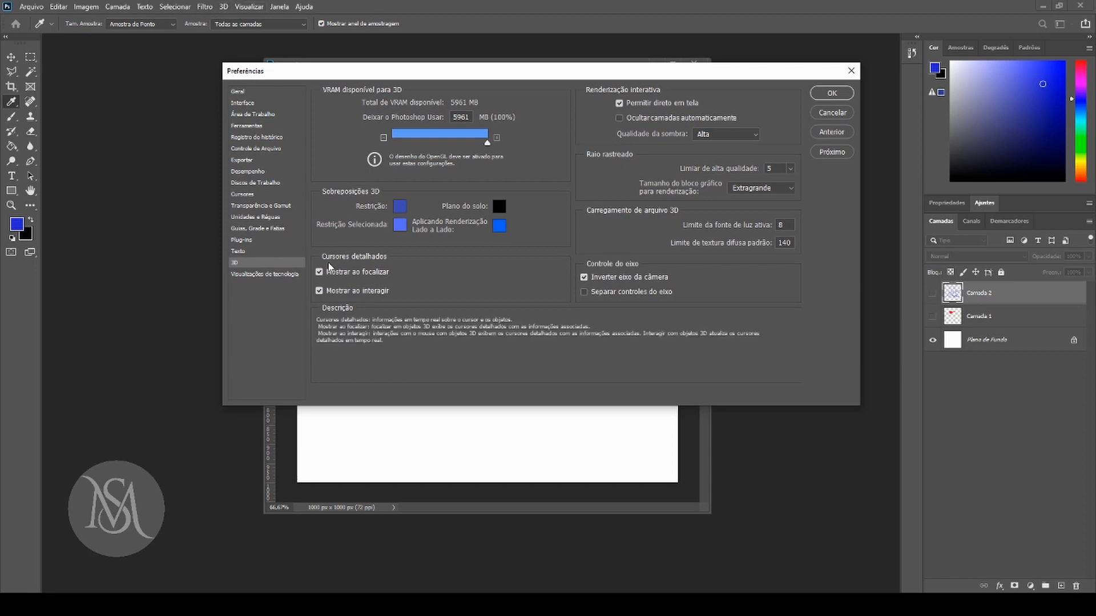
{"action": "left_click", "coordinate": [254, 276]}
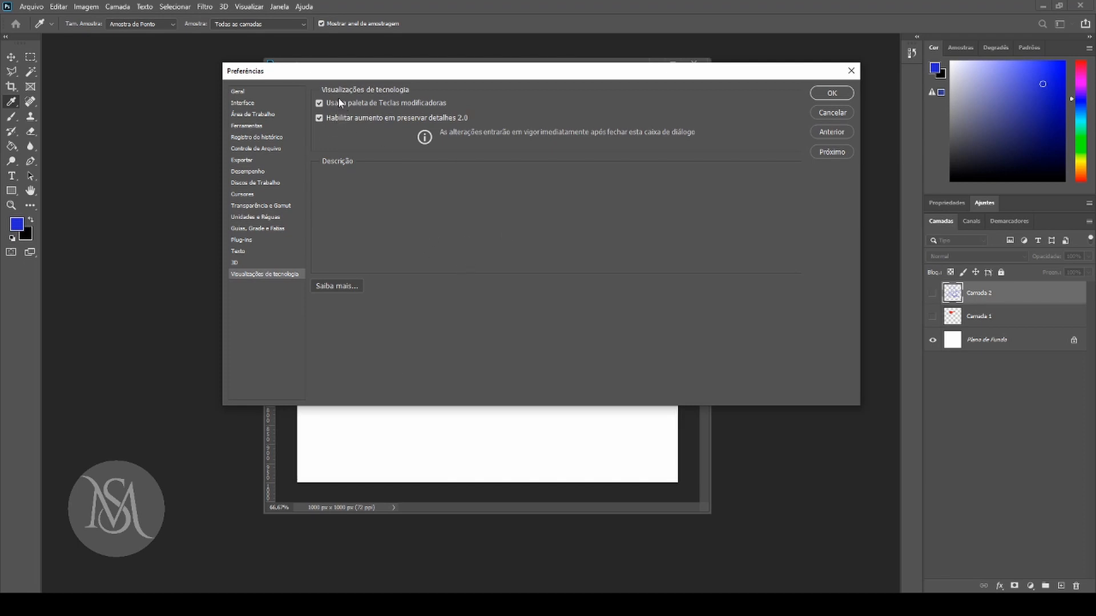
{"action": "left_click", "coordinate": [849, 92]}
Activate the Brush tool and examine its symmetry options without choosing one.
{"action": "key", "text": "b"}
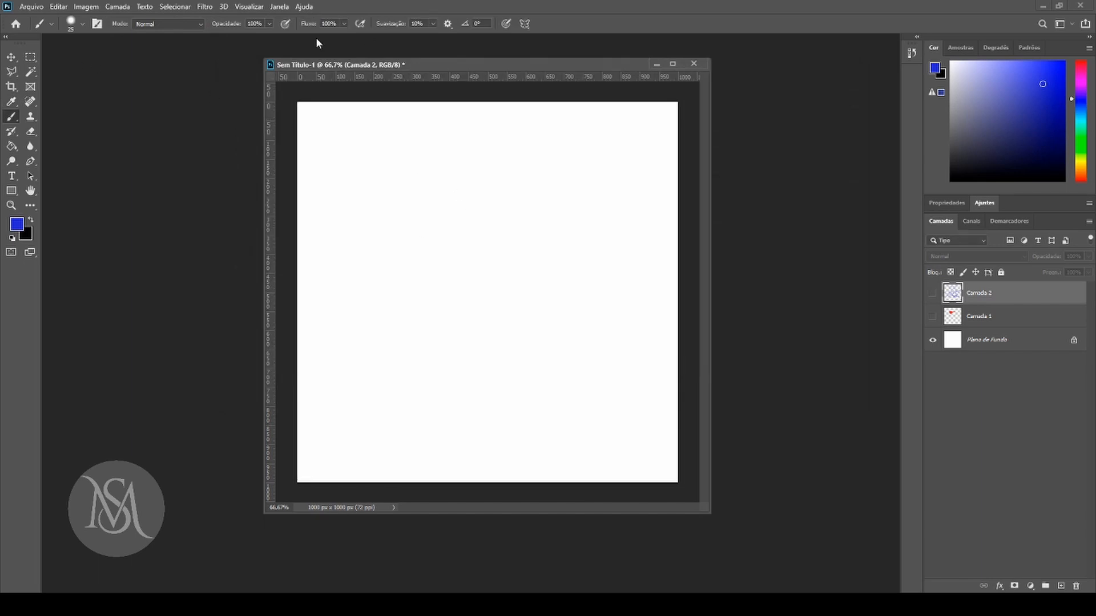
{"action": "left_click", "coordinate": [525, 23]}
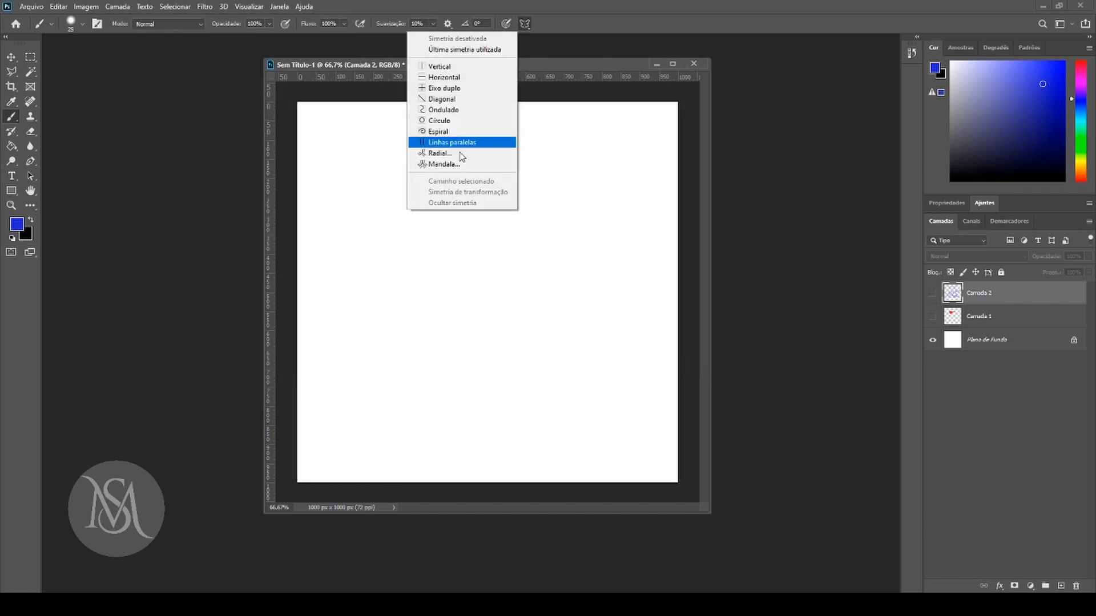
{"action": "left_click", "coordinate": [768, 183]}
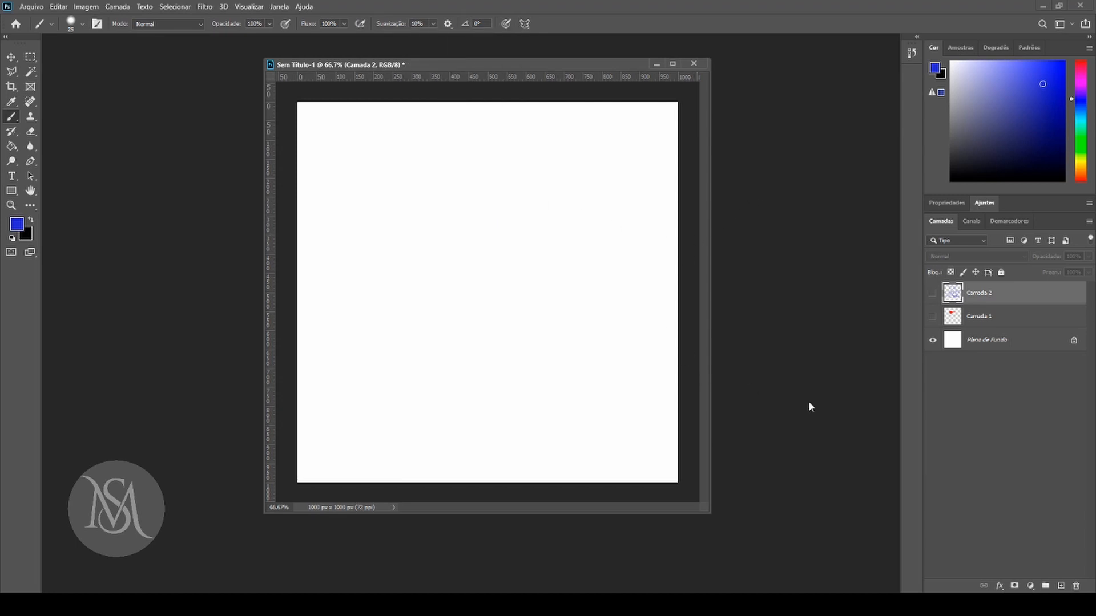
Show Camada 1 and Camada 2 and align both layers on their horizontal and vertical centers.
{"action": "left_click", "coordinate": [932, 340], "text": "alt"}
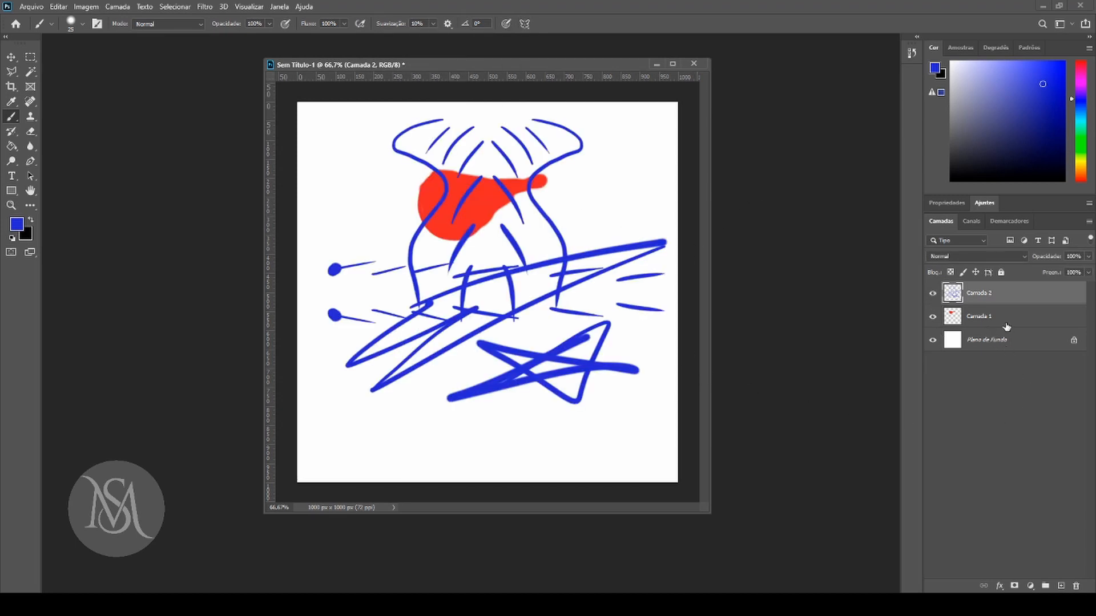
{"action": "left_click", "coordinate": [13, 59]}
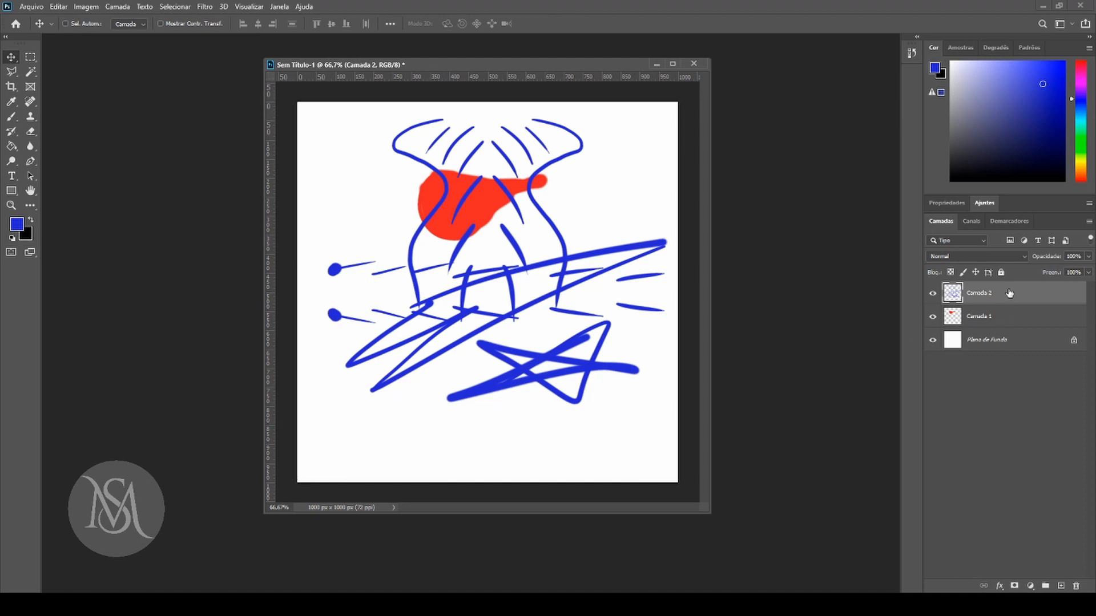
{"action": "left_click", "coordinate": [1022, 318], "text": "ctrl"}
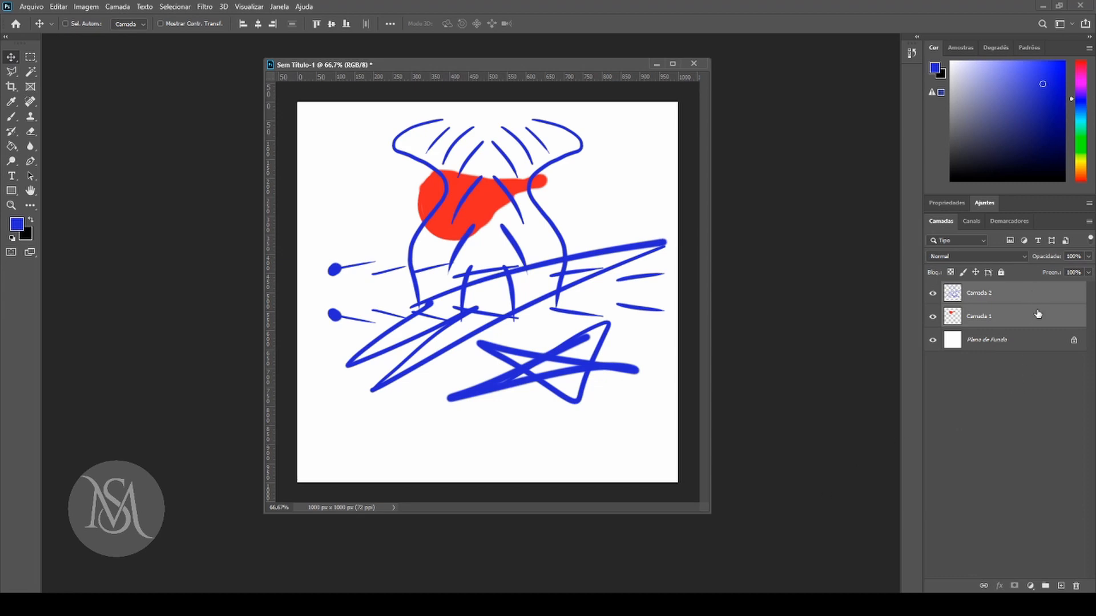
{"action": "left_click", "coordinate": [259, 24]}
{"action": "left_click", "coordinate": [331, 24]}
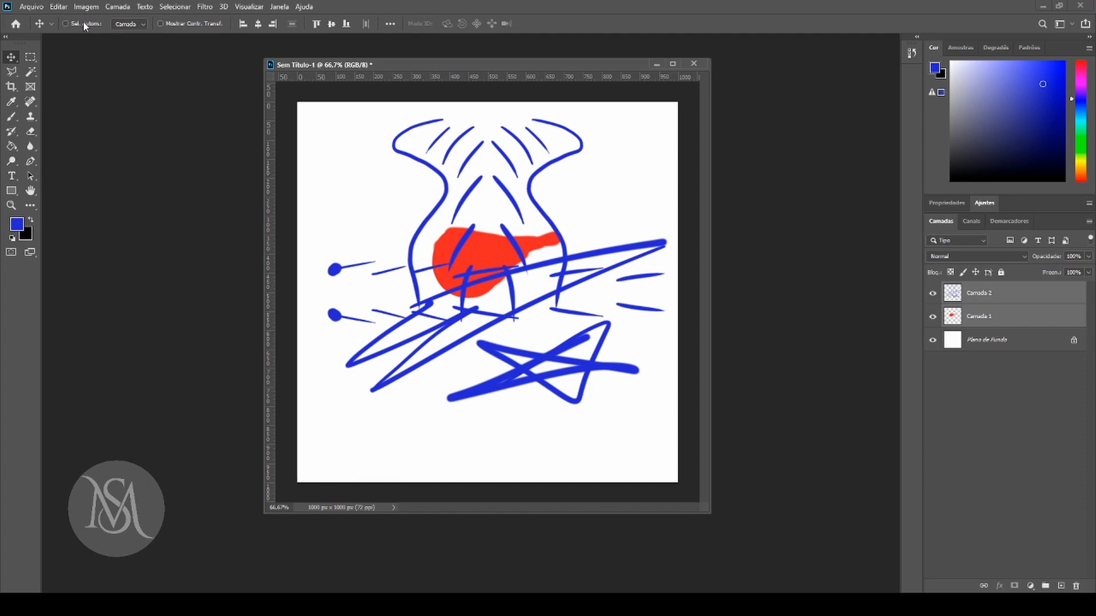
Compare the options of the Rectangular Marquee and Magic Wand tools.
{"action": "left_click", "coordinate": [31, 57]}
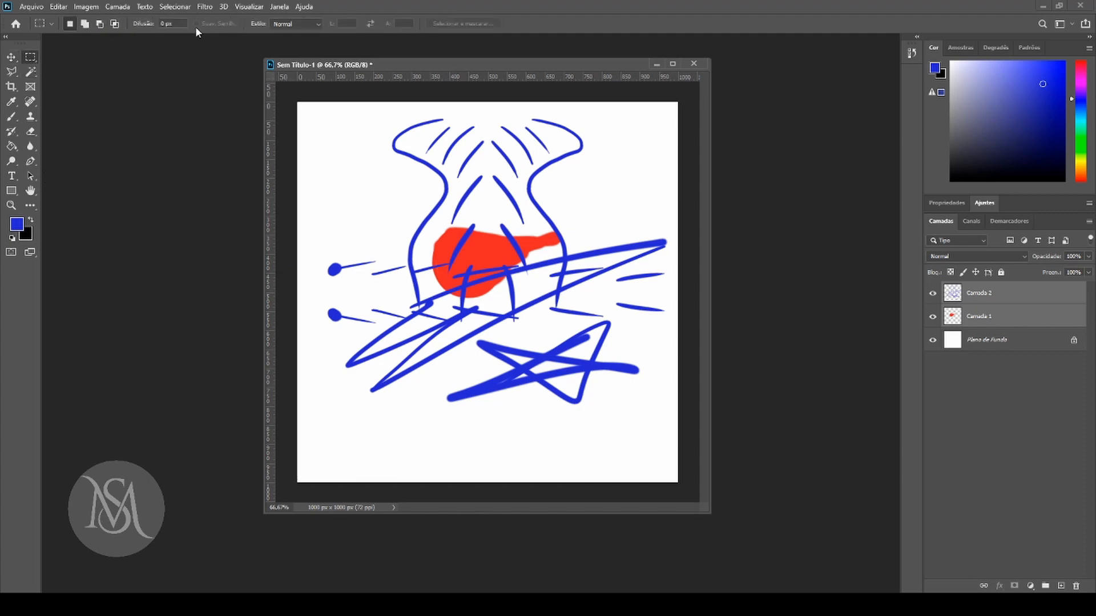
{"action": "key", "text": "w"}
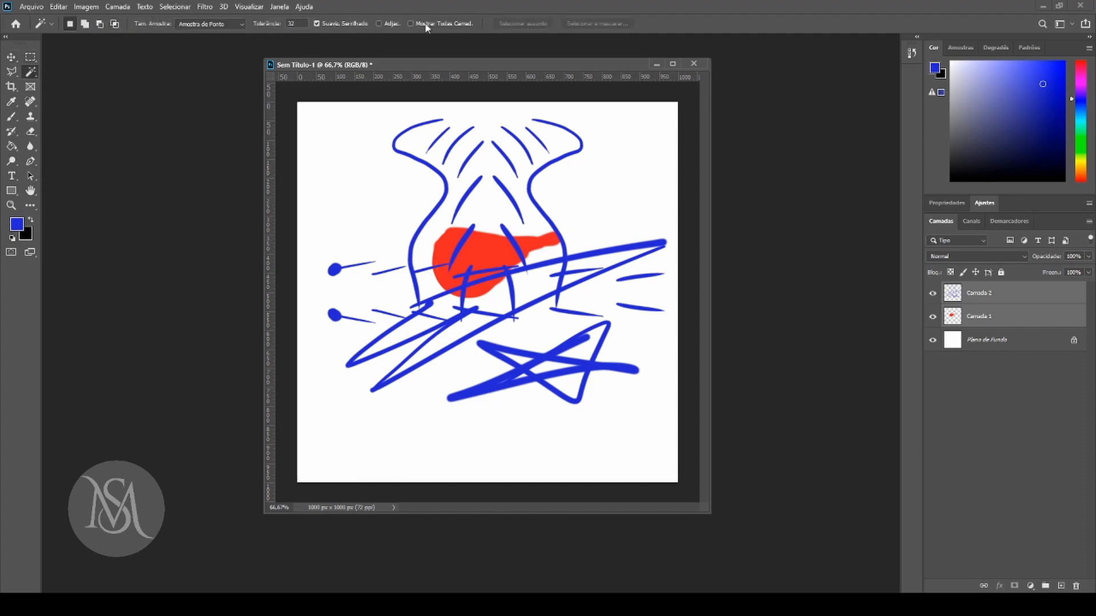
{"action": "key", "text": "m"}
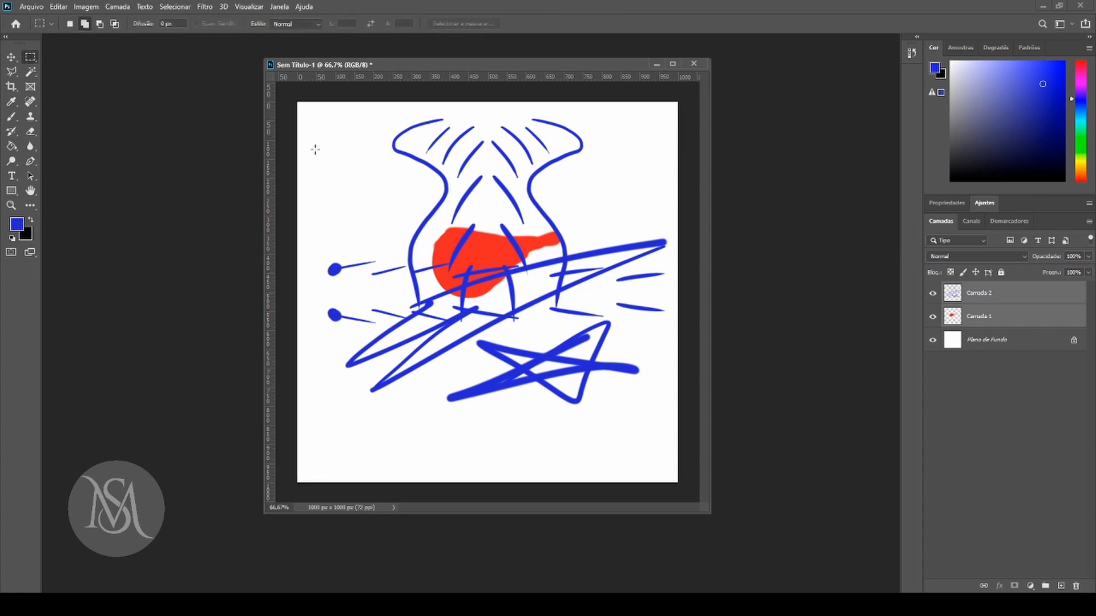
Demonstrate adding, subtracting and intersecting overlapping rectangular selections in the upper-left area of the canvas.
{"action": "left_click_drag", "start_coordinate": [339, 147], "coordinate": [405, 217]}
{"action": "left_click_drag", "start_coordinate": [386, 182], "coordinate": [465, 272]}
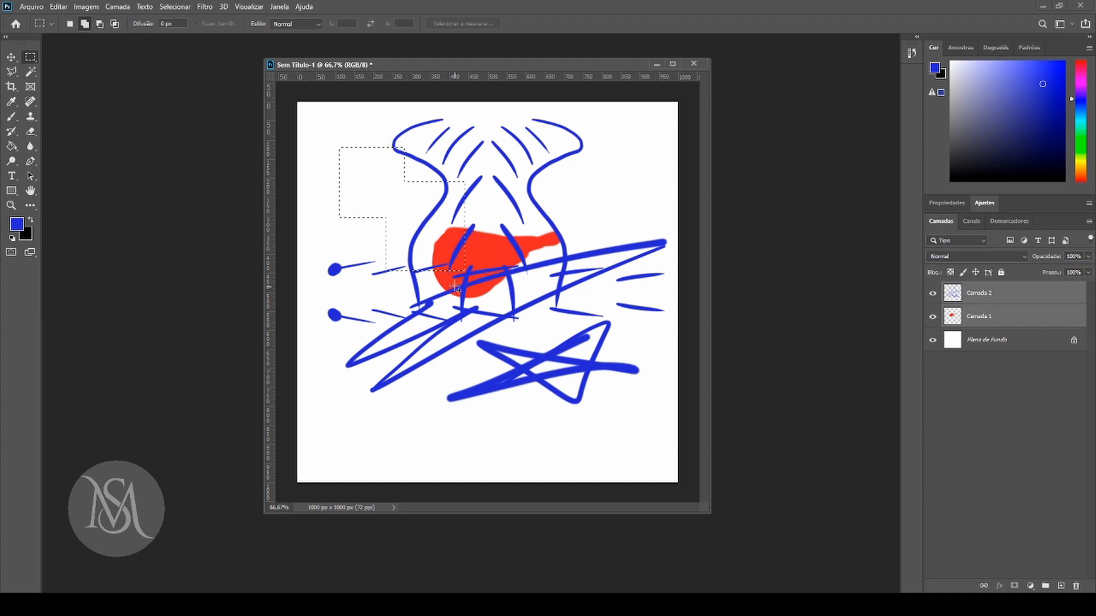
{"action": "left_click", "coordinate": [100, 23]}
{"action": "left_click_drag", "start_coordinate": [457, 153], "coordinate": [376, 209]}
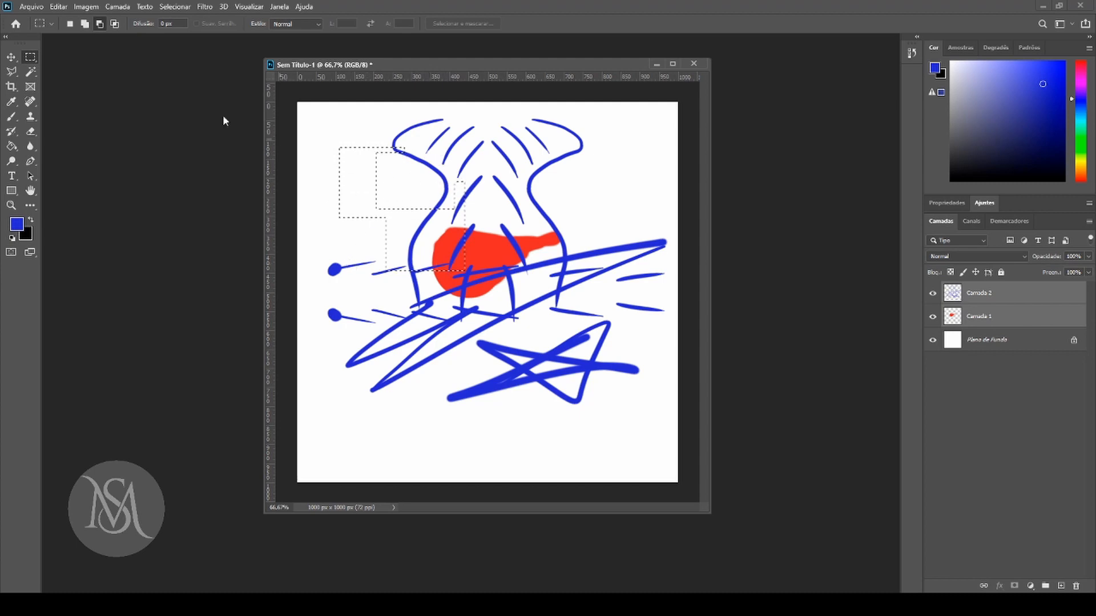
{"action": "left_click", "coordinate": [115, 23]}
{"action": "left_click_drag", "start_coordinate": [366, 186], "coordinate": [421, 243]}
Subtract a rectangle about 199 px wide and 167 px high from the upper part of the stepped selection.
{"action": "left_click", "coordinate": [70, 24]}
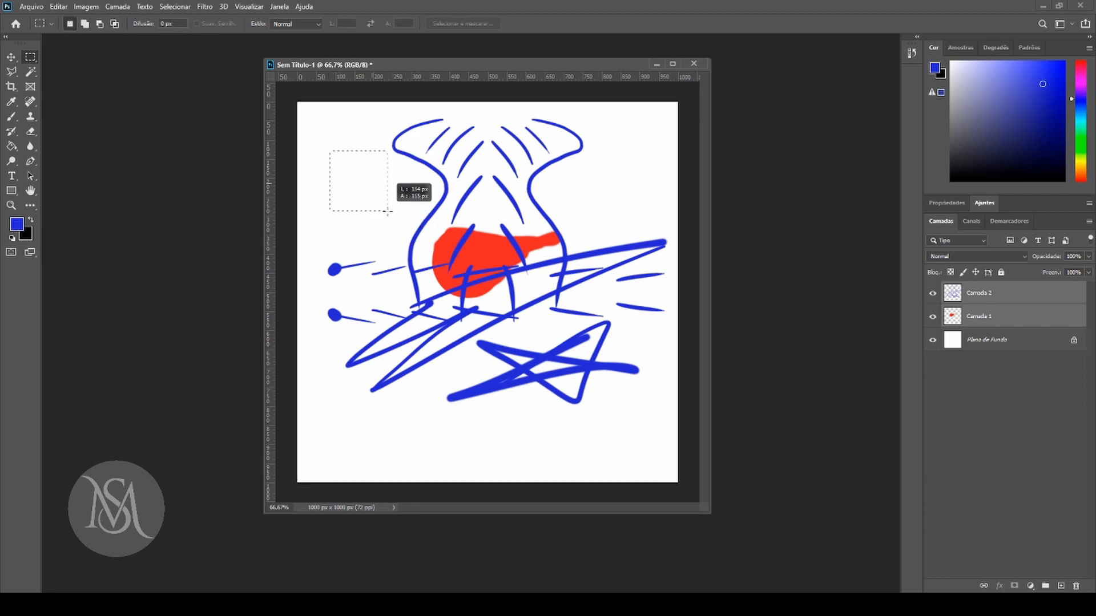
{"action": "left_click", "coordinate": [84, 24]}
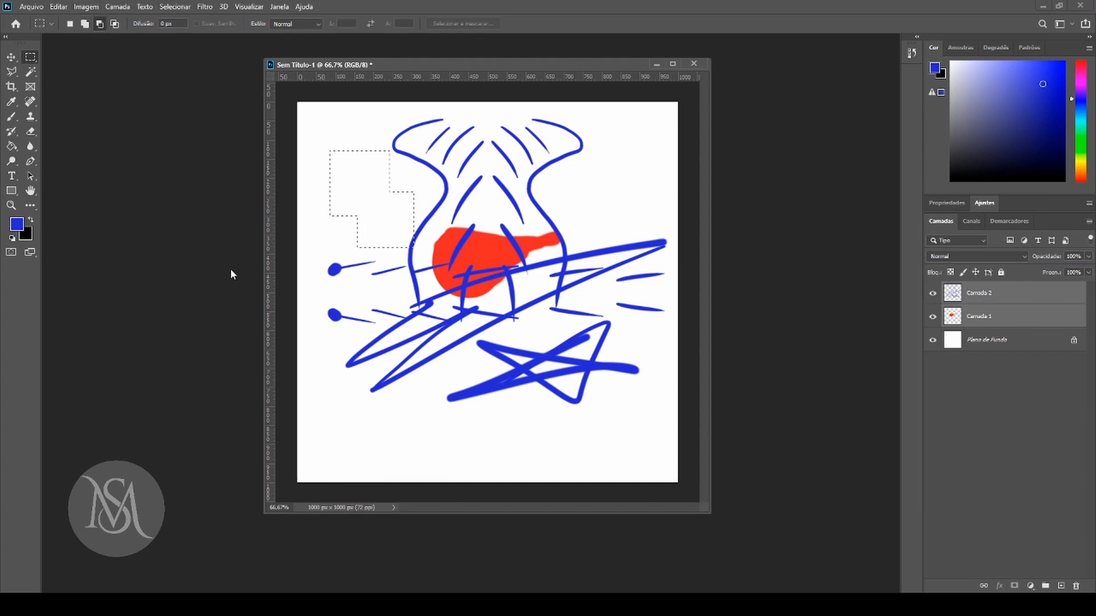
{"action": "left_click_drag", "start_coordinate": [423, 122], "coordinate": [348, 186]}
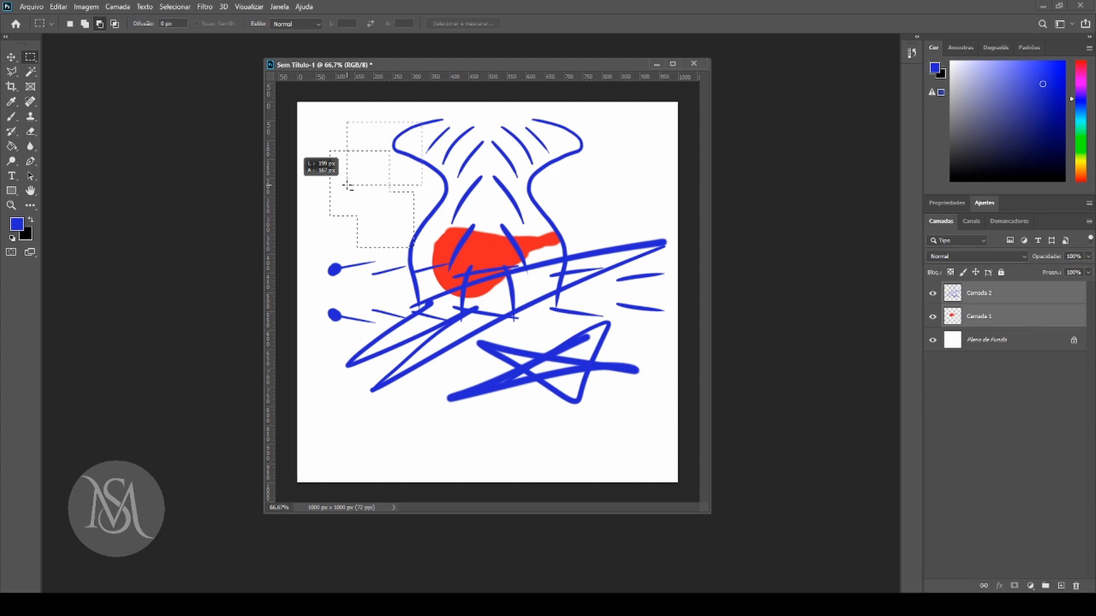
{"action": "left_click_drag", "start_coordinate": [347, 186], "coordinate": [348, 185]}
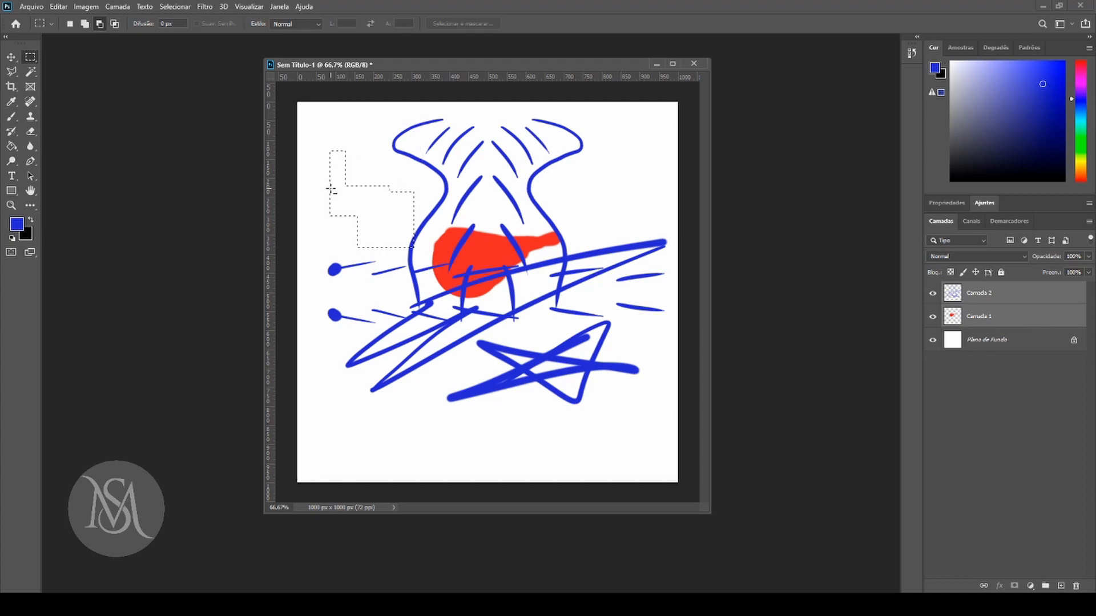
Intersect the stepped selection with a small rectangle inside it, and deselect the result.
{"action": "left_click", "coordinate": [114, 23]}
{"action": "left_click_drag", "start_coordinate": [363, 197], "coordinate": [397, 235]}
{"action": "left_click", "coordinate": [70, 24]}
{"action": "left_click", "coordinate": [167, 7]}
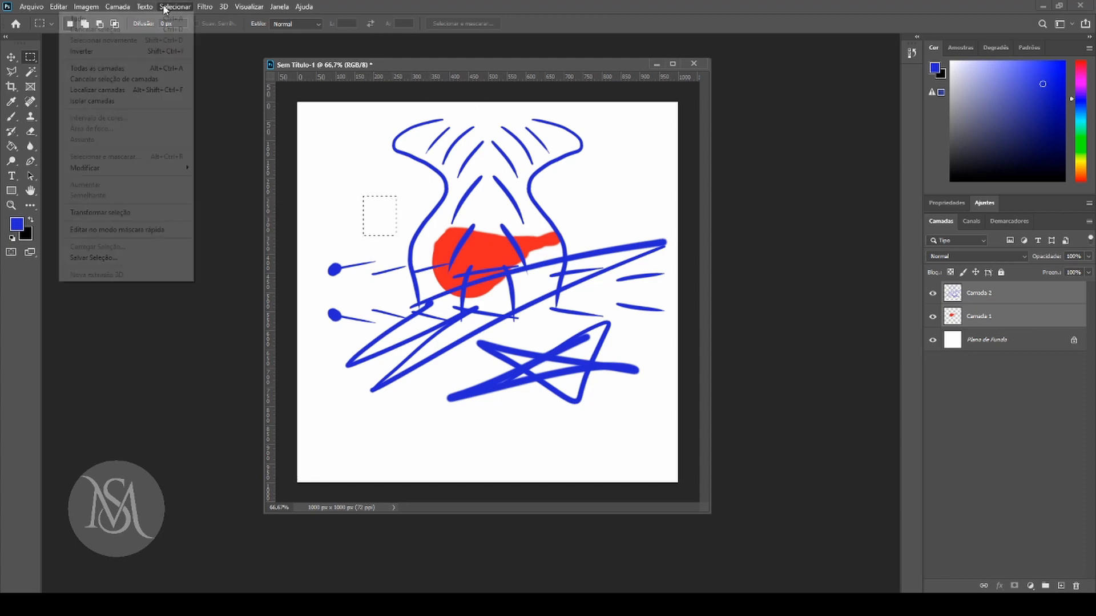
{"action": "left_click", "coordinate": [158, 30]}
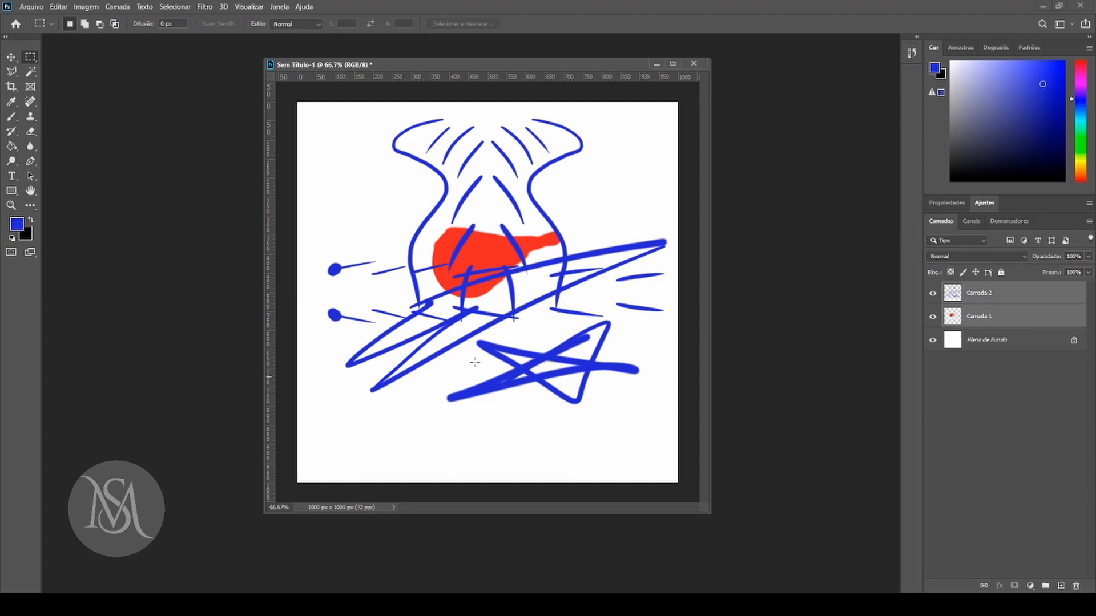
Delete Camada 1 and Camada 2, and unlock the Plano de Fundo layer.
{"action": "left_click", "coordinate": [10, 57]}
{"action": "left_click_drag", "start_coordinate": [1012, 293], "coordinate": [1076, 587]}
{"action": "left_click_drag", "start_coordinate": [465, 66], "coordinate": [506, 61]}
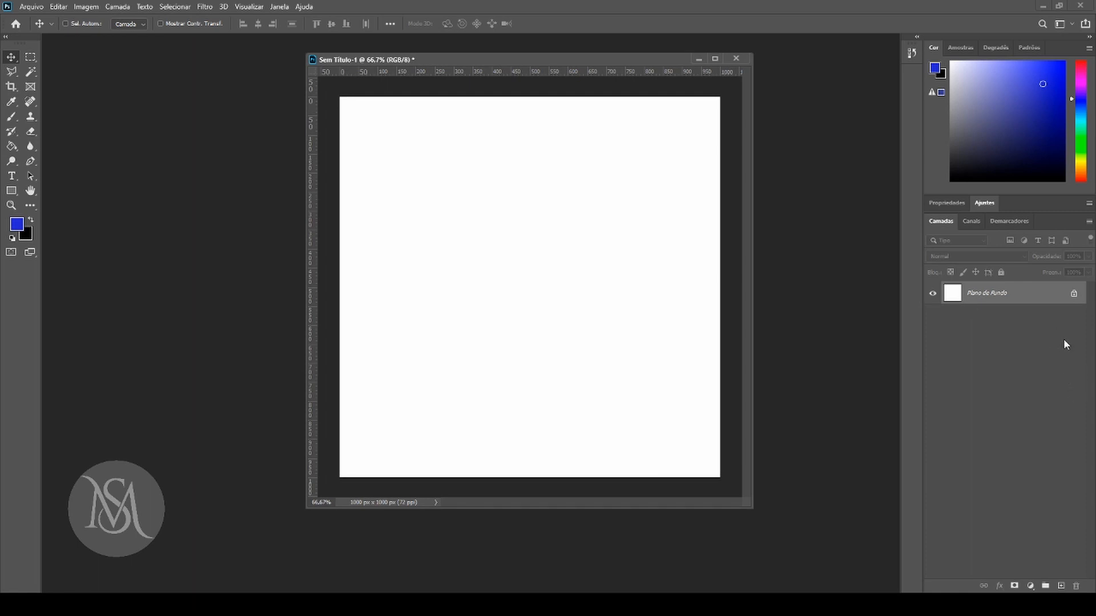
{"action": "left_click", "coordinate": [1074, 295]}
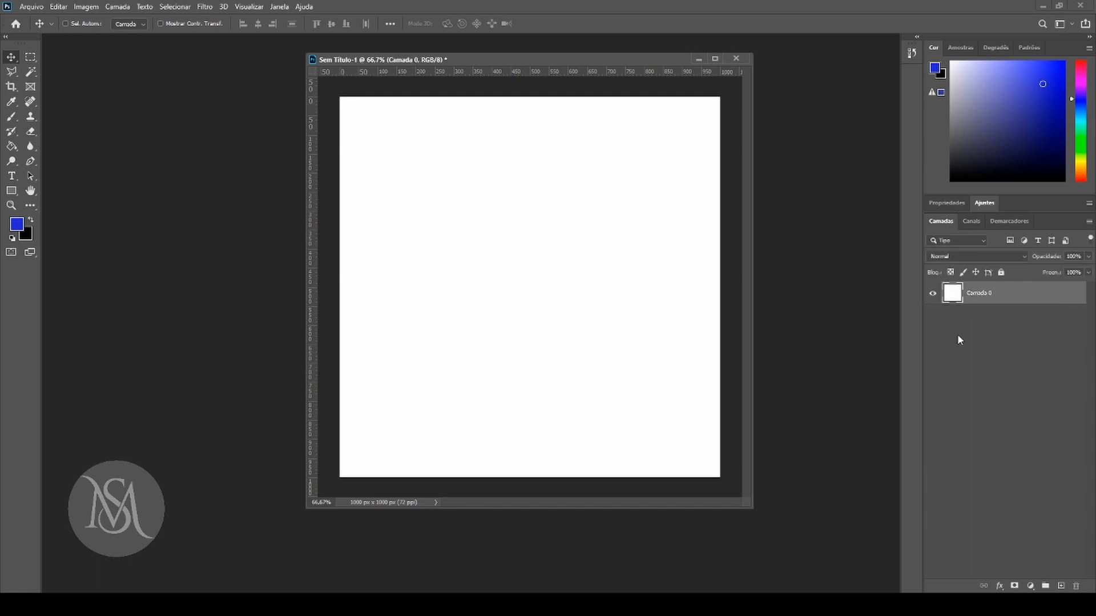
Try to delete Camada 0, and toggle its visibility several times, leaving it shown.
{"action": "left_click_drag", "start_coordinate": [975, 294], "coordinate": [1074, 589]}
{"action": "left_click", "coordinate": [933, 293]}
{"action": "left_click", "coordinate": [933, 295]}
{"action": "left_click", "coordinate": [934, 295]}
{"action": "left_click", "coordinate": [934, 295]}
{"action": "left_click", "coordinate": [934, 296]}
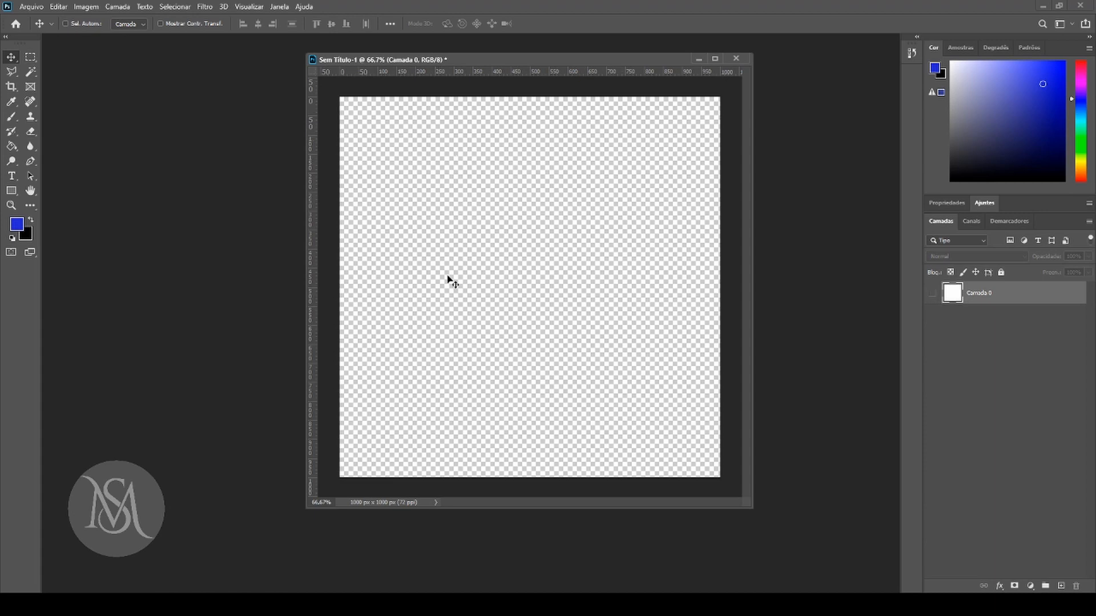
{"action": "left_click", "coordinate": [933, 295]}
Toggle the transparency lock and the full lock of Camada 0 on and off.
{"action": "left_click", "coordinate": [950, 273]}
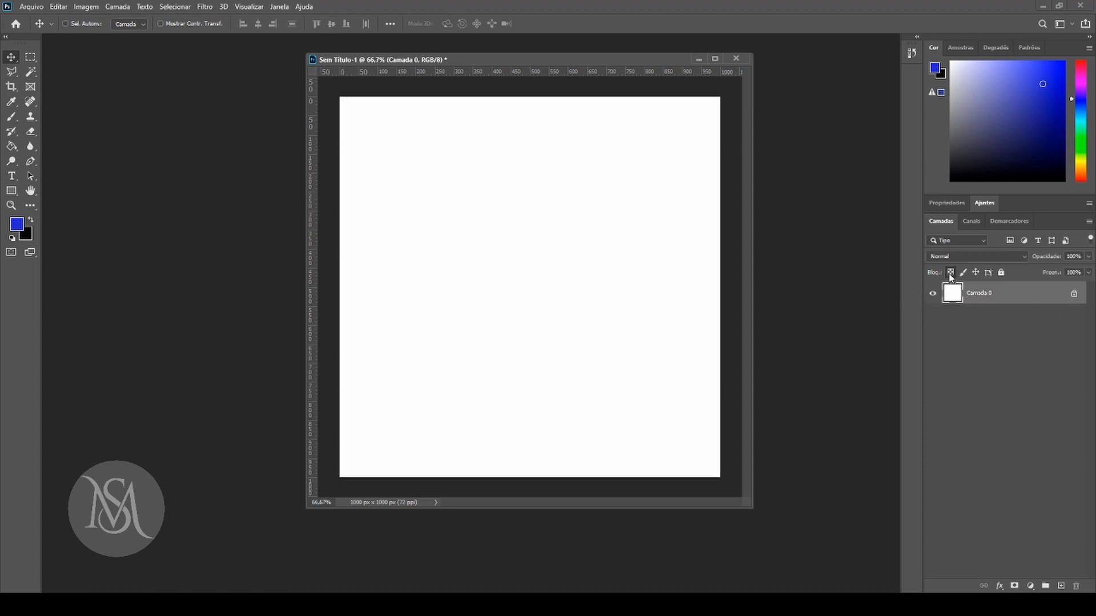
{"action": "left_click", "coordinate": [951, 274]}
{"action": "left_click", "coordinate": [951, 274]}
{"action": "left_click", "coordinate": [951, 274]}
{"action": "left_click", "coordinate": [968, 376]}
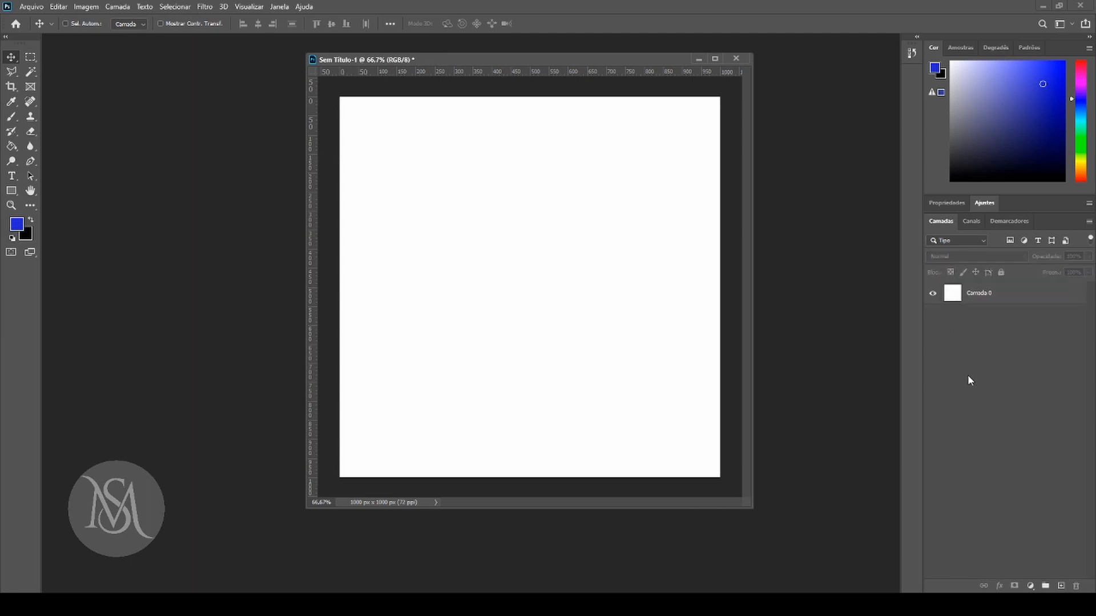
{"action": "left_click", "coordinate": [1050, 294]}
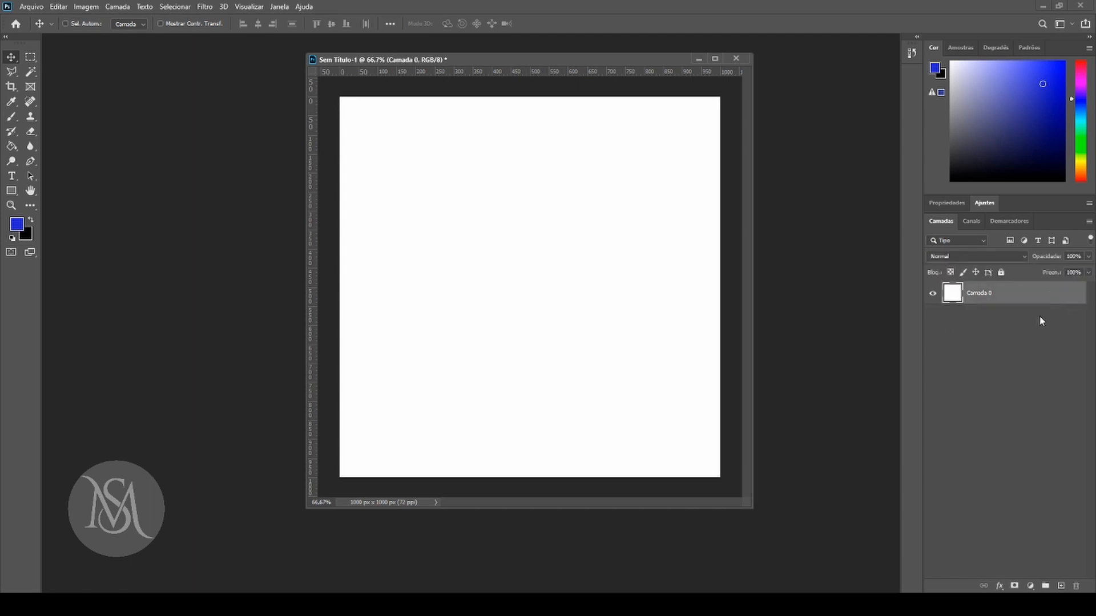
{"action": "left_click", "coordinate": [1001, 273]}
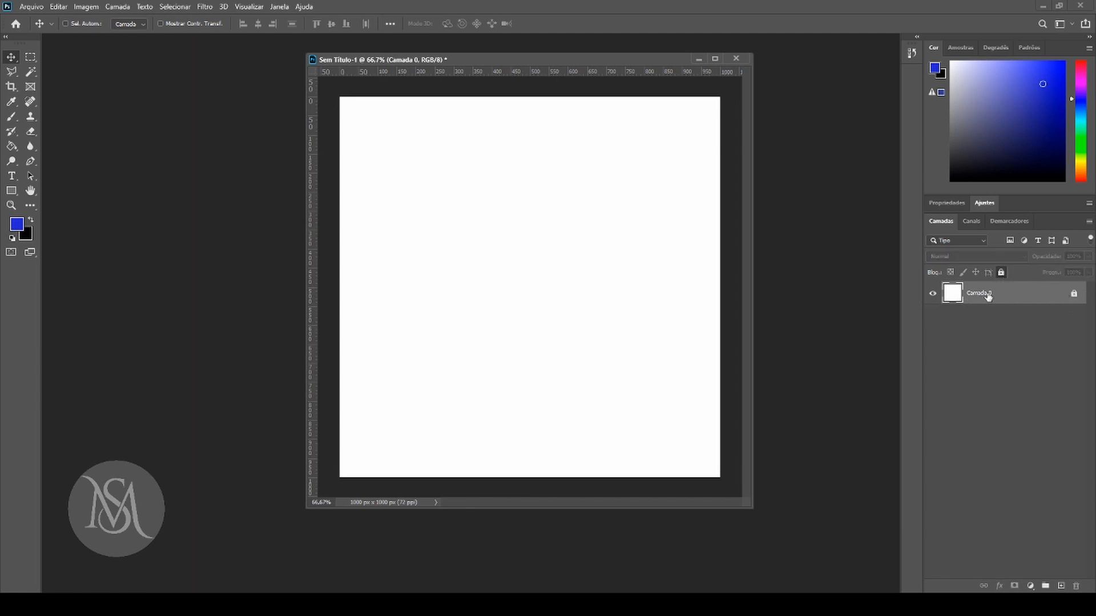
{"action": "left_click", "coordinate": [1002, 274]}
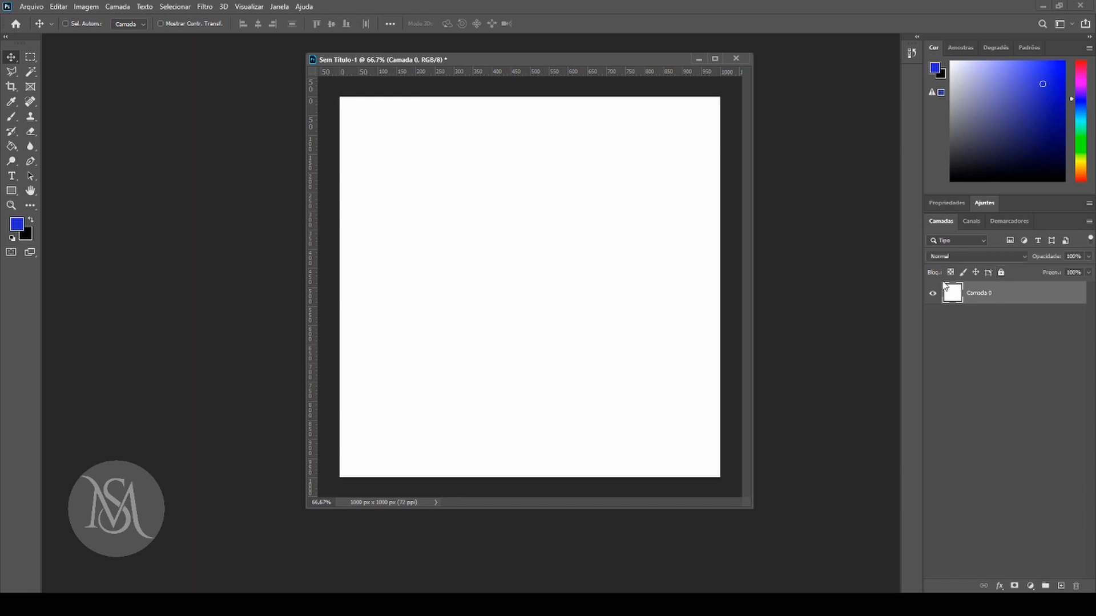
Try to paint on Camada 0 with the Brush tool under the image pixel lock, and again with the position lock added.
{"action": "left_click", "coordinate": [950, 274]}
{"action": "left_click", "coordinate": [12, 116]}
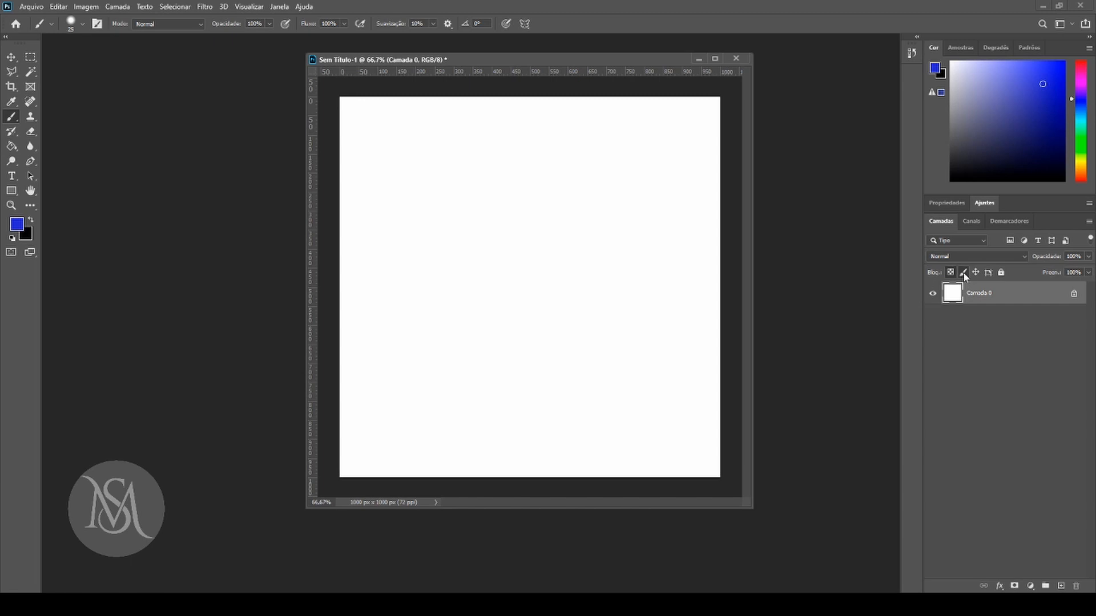
{"action": "left_click", "coordinate": [498, 202]}
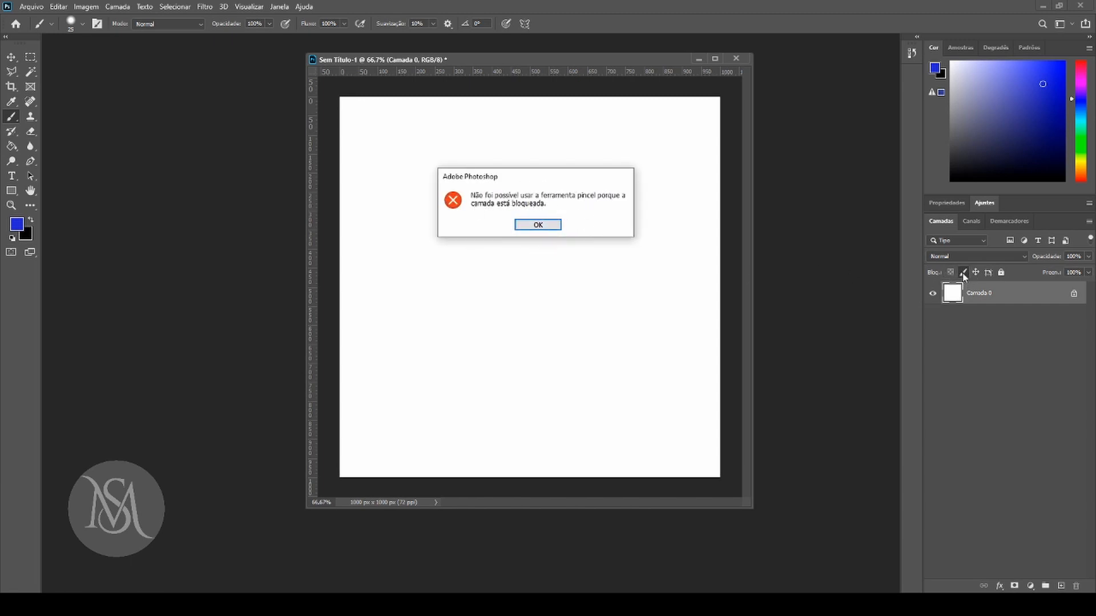
{"action": "left_click", "coordinate": [539, 226]}
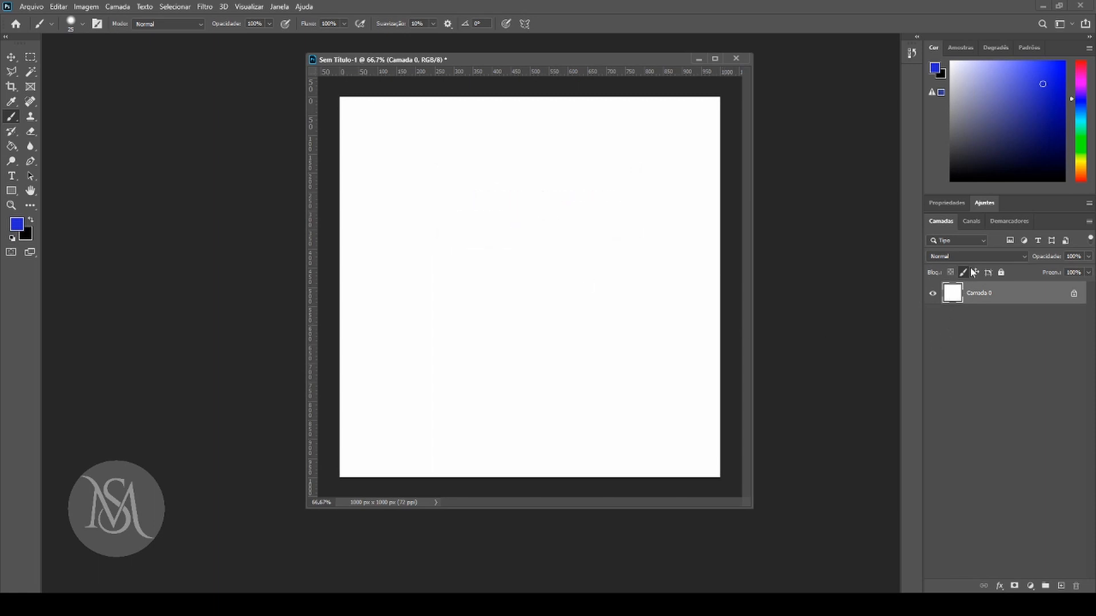
{"action": "left_click", "coordinate": [524, 201]}
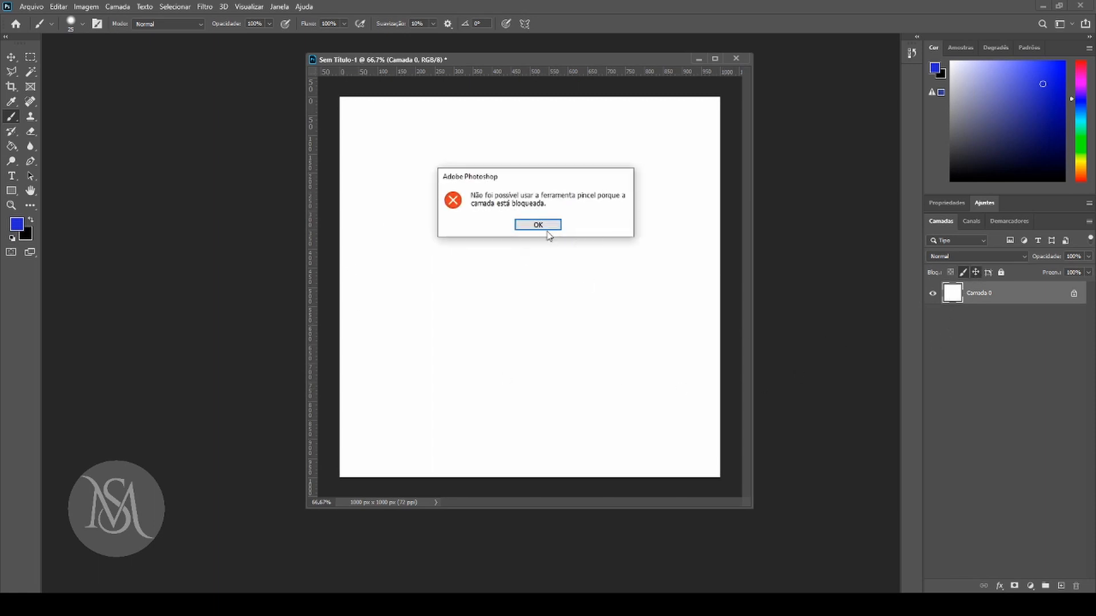
{"action": "left_click", "coordinate": [538, 226]}
Try to move the position-locked Camada 0, and release its position lock to shift it toward the canvas's lower right.
{"action": "left_click", "coordinate": [11, 57]}
{"action": "left_click_drag", "start_coordinate": [458, 215], "coordinate": [521, 228]}
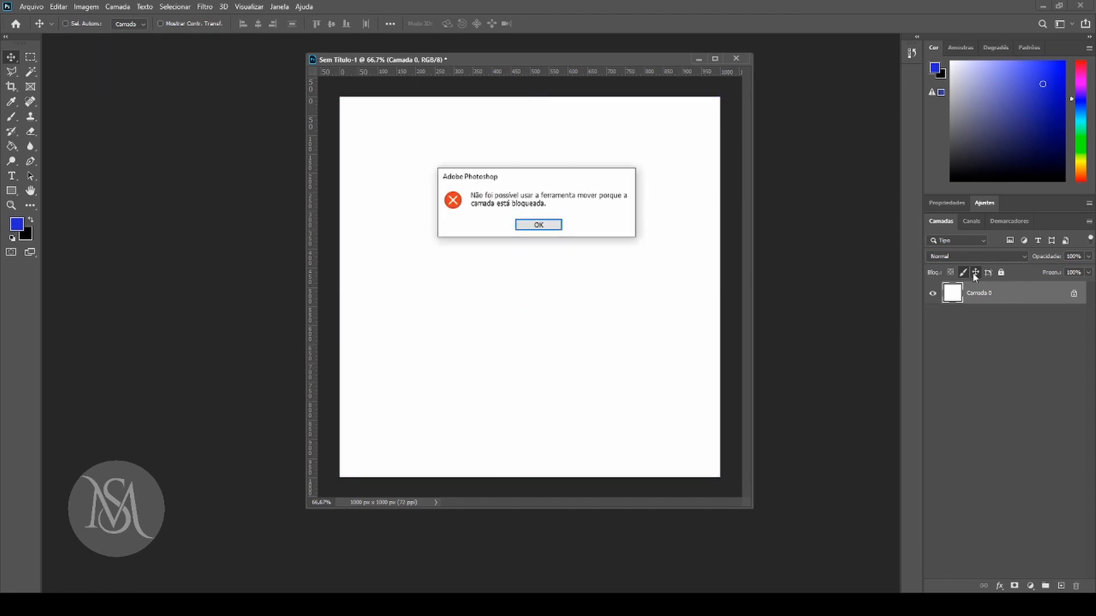
{"action": "left_click", "coordinate": [539, 225]}
{"action": "left_click", "coordinate": [976, 273]}
{"action": "left_click_drag", "start_coordinate": [474, 240], "coordinate": [559, 259]}
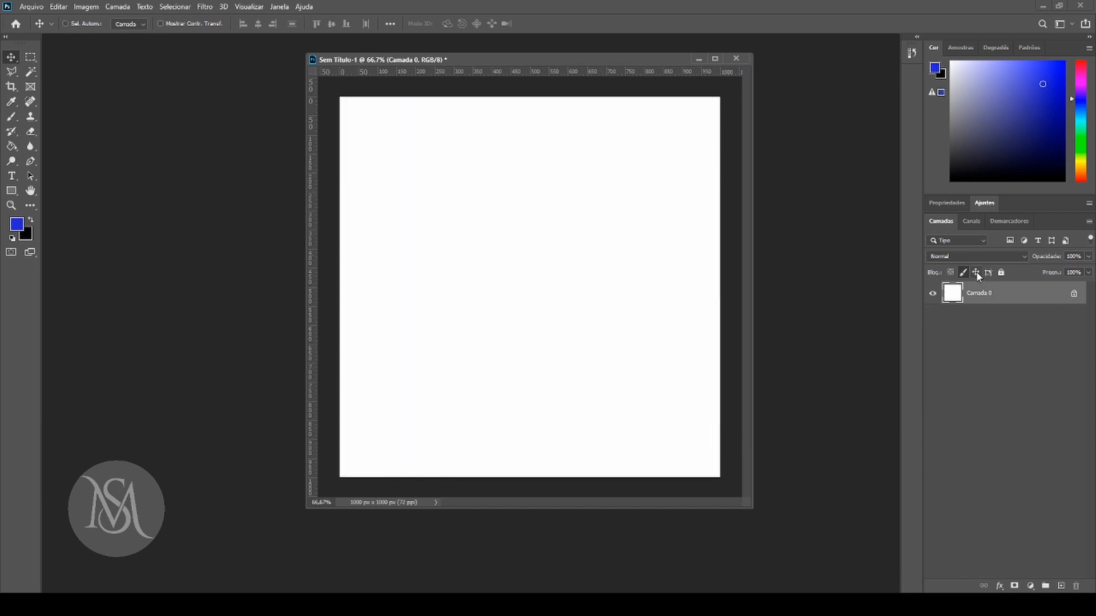
Lock the position of Camada 0 again and try to move it across the canvas.
{"action": "left_click", "coordinate": [976, 272]}
{"action": "left_click_drag", "start_coordinate": [394, 352], "coordinate": [536, 331]}
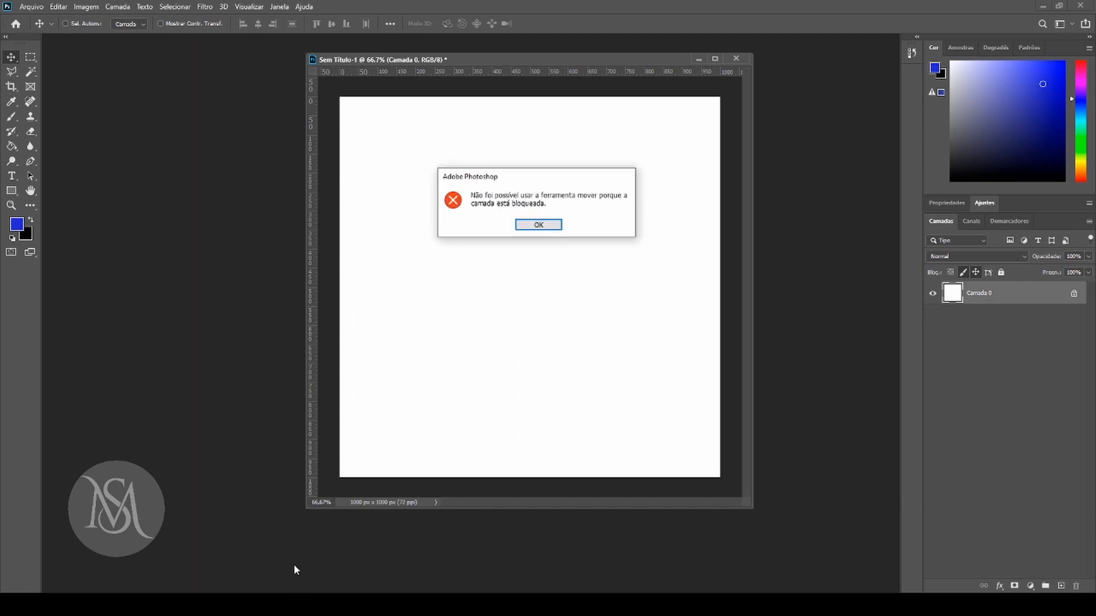
{"action": "left_click", "coordinate": [539, 226]}
Toggle the artboard nesting lock of Camada 0 and try to move the layer diagonally.
{"action": "left_click", "coordinate": [989, 273]}
{"action": "left_click_drag", "start_coordinate": [465, 182], "coordinate": [549, 332]}
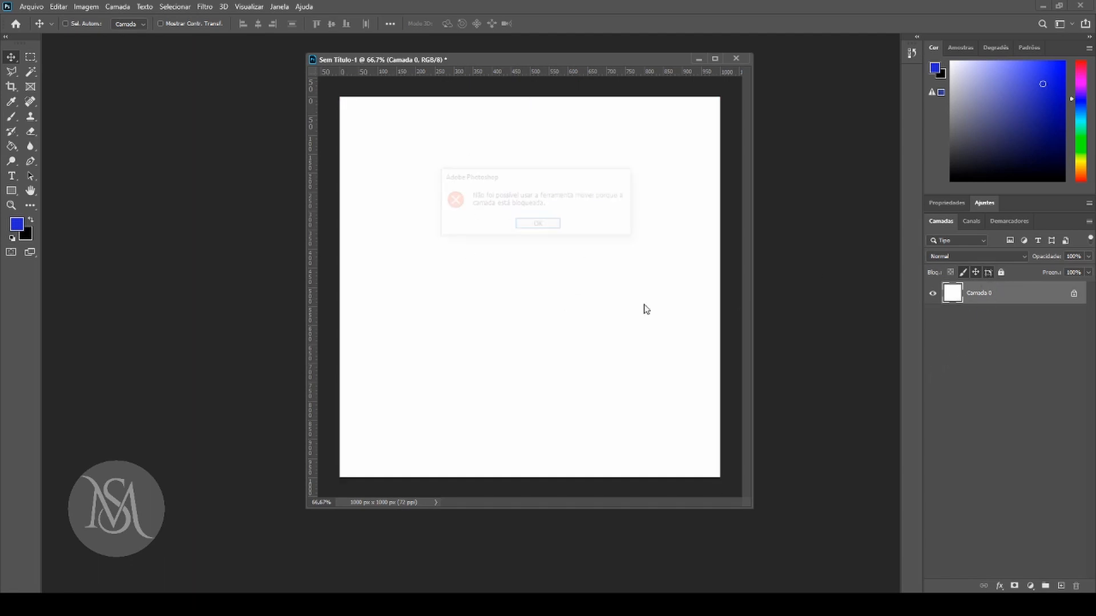
{"action": "left_click", "coordinate": [539, 225]}
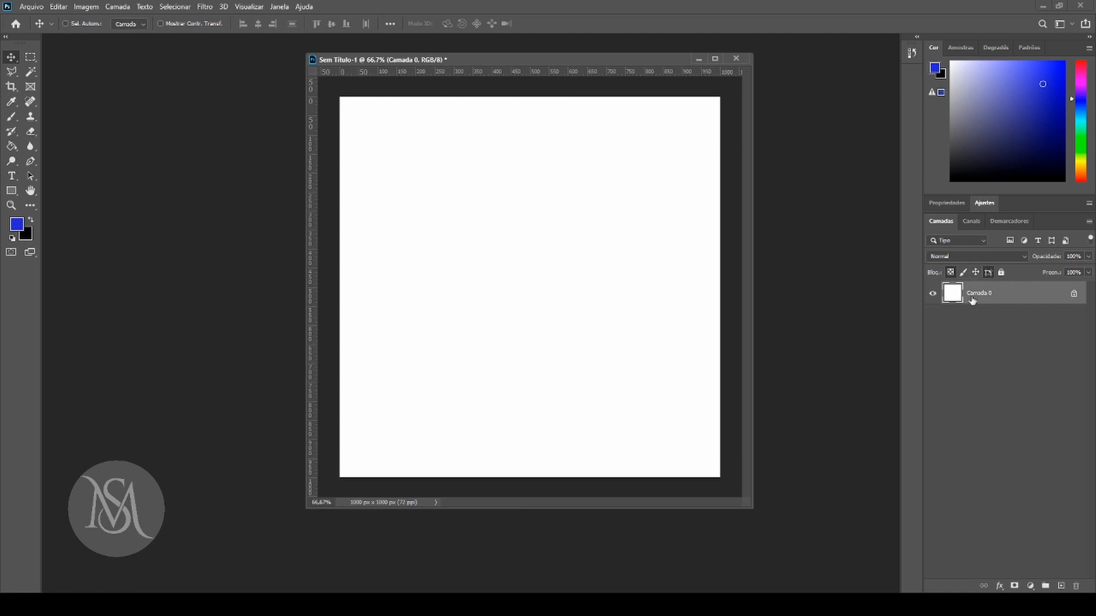
Replace the partial locks on Camada 0 with the full lock.
{"action": "left_click", "coordinate": [950, 272]}
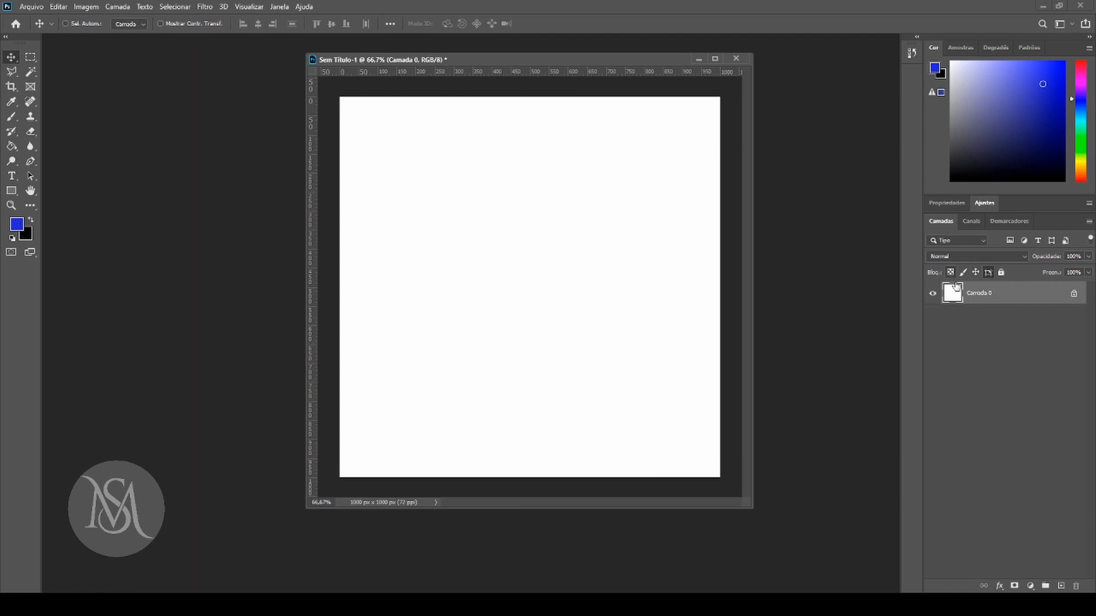
{"action": "left_click", "coordinate": [1000, 273]}
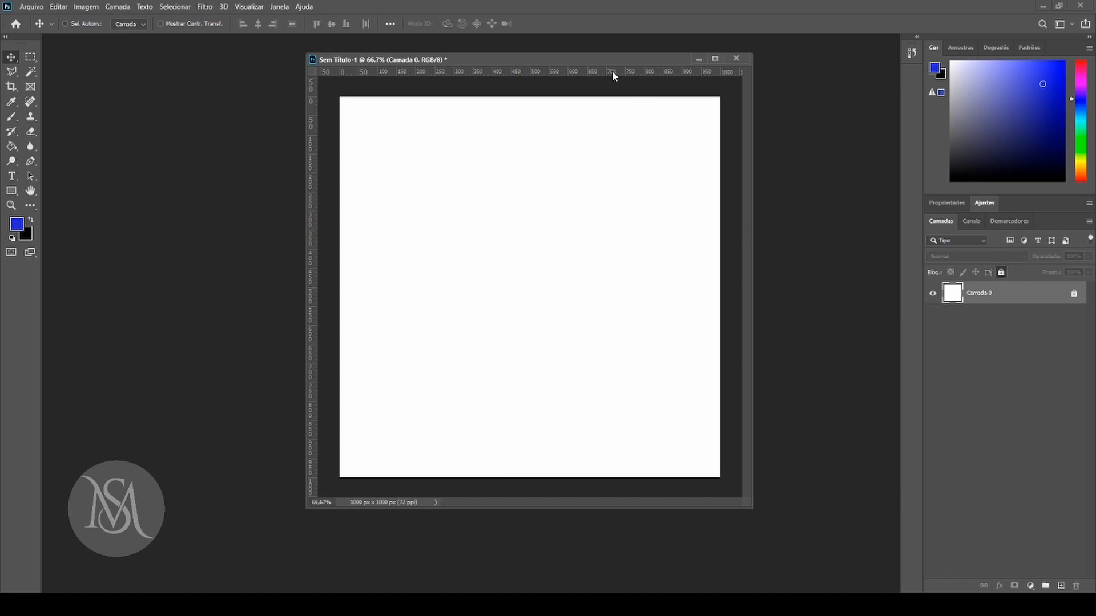
Reposition the floating document window slightly, and close the document without saving its changes.
{"action": "mouse_move", "coordinate": [606, 62]}
{"action": "left_mouse_down"}
{"action": "mouse_move", "coordinate": [577, 65]}
{"action": "mouse_move", "coordinate": [591, 64]}
{"action": "left_mouse_up"}
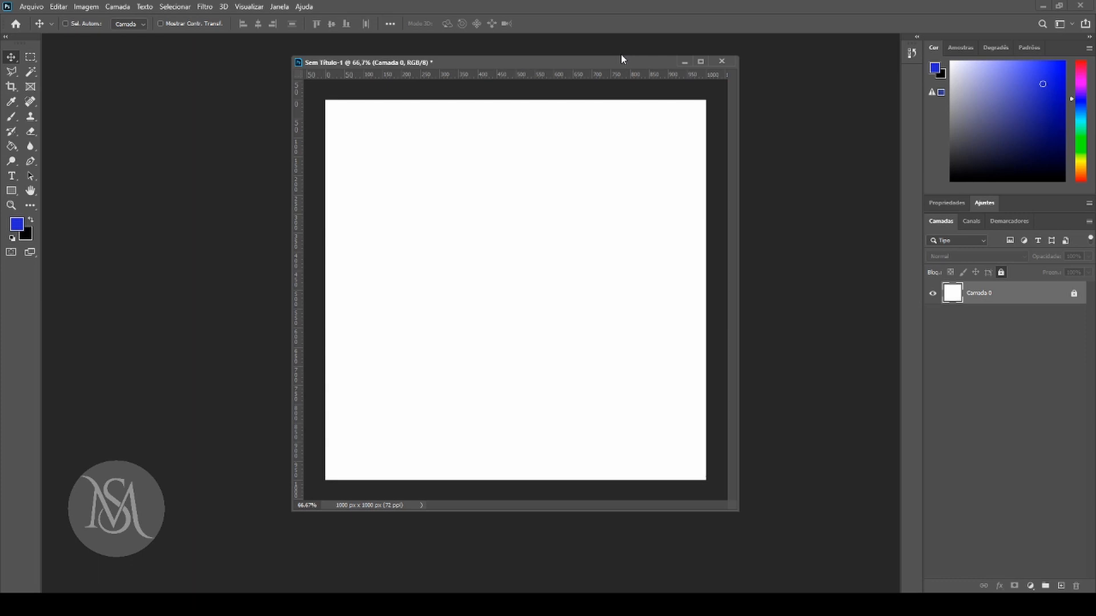
{"action": "left_click", "coordinate": [722, 62]}
{"action": "key", "text": "n"}
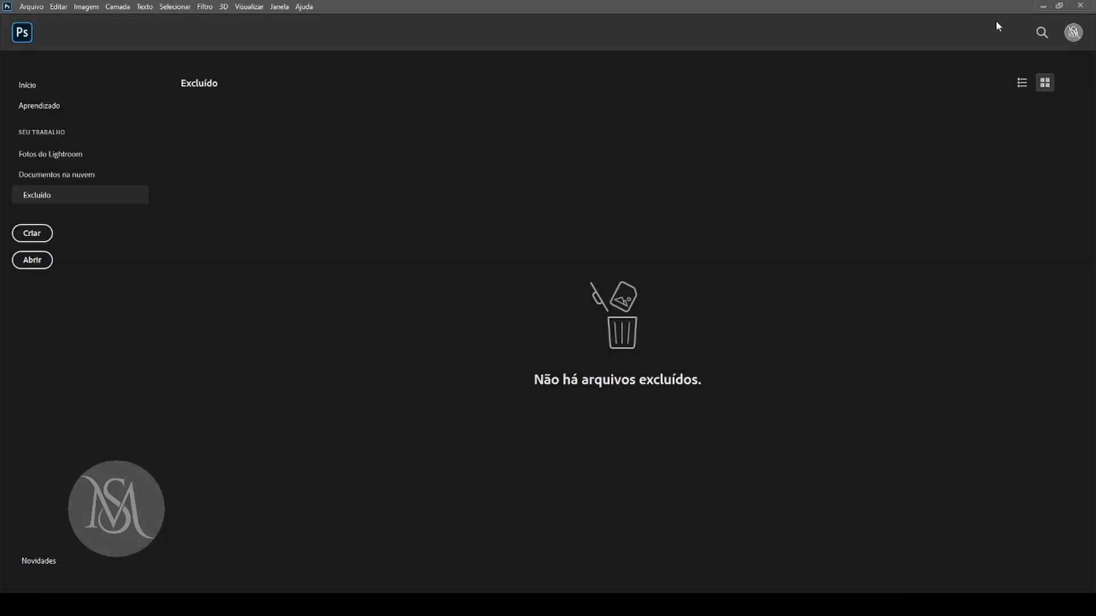